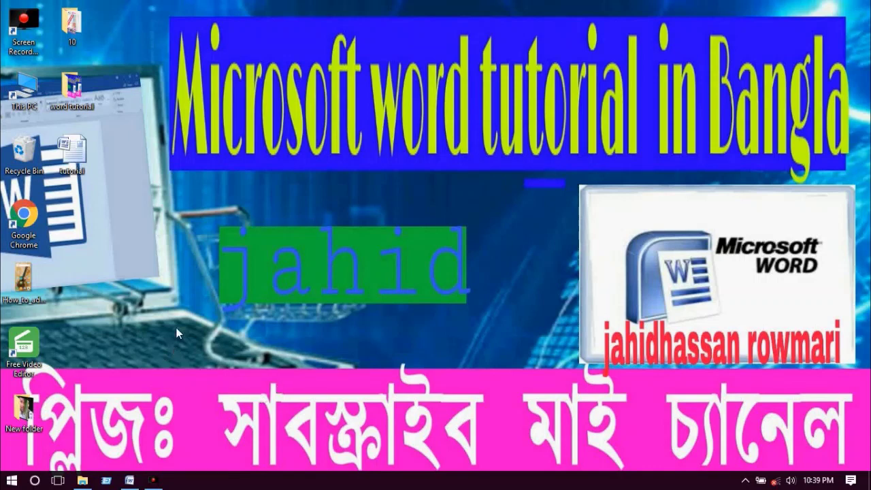
- Open the 'tutorial' document from the desktop in Word and show the Office Button menu
right_click(144, 279)
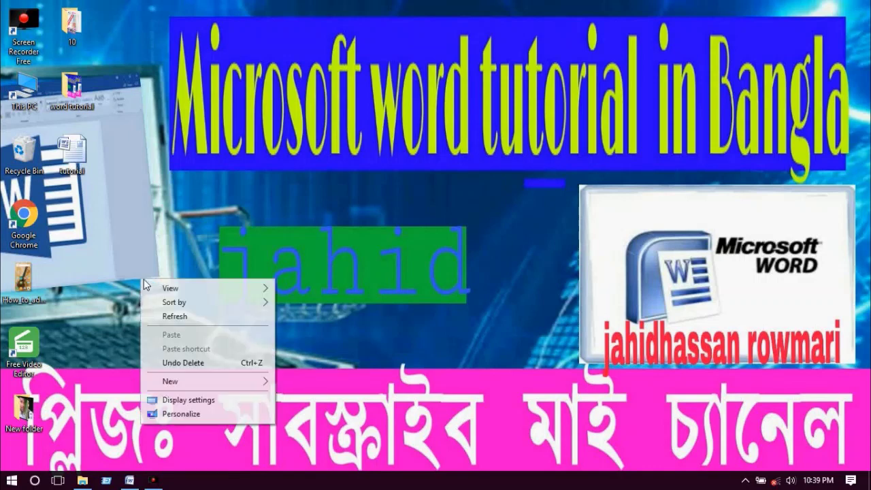
left_click(162, 316)
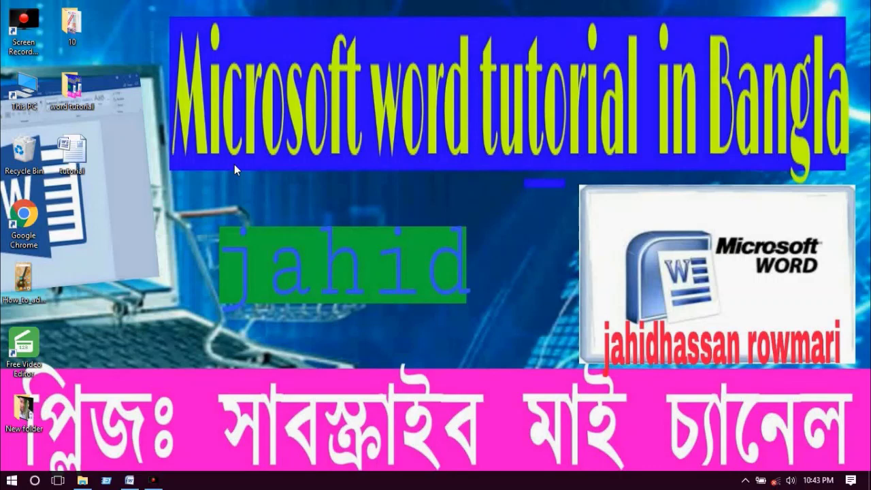
double_click(82, 158)
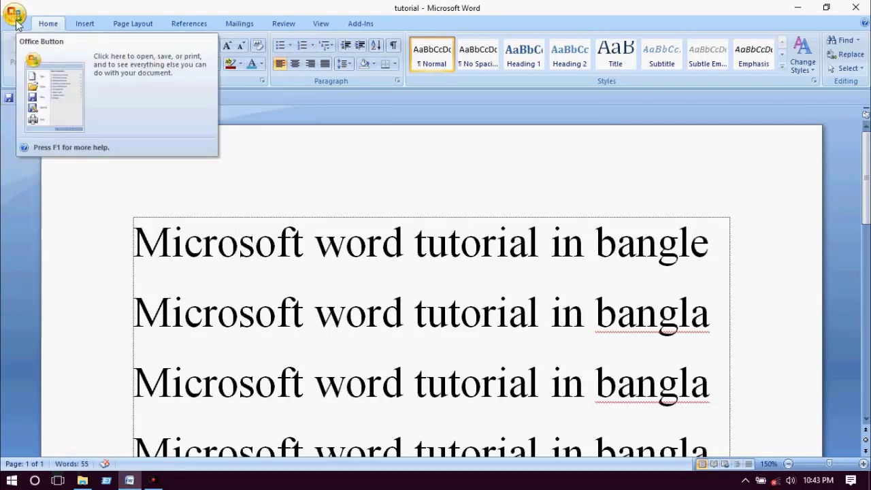
left_click(15, 16)
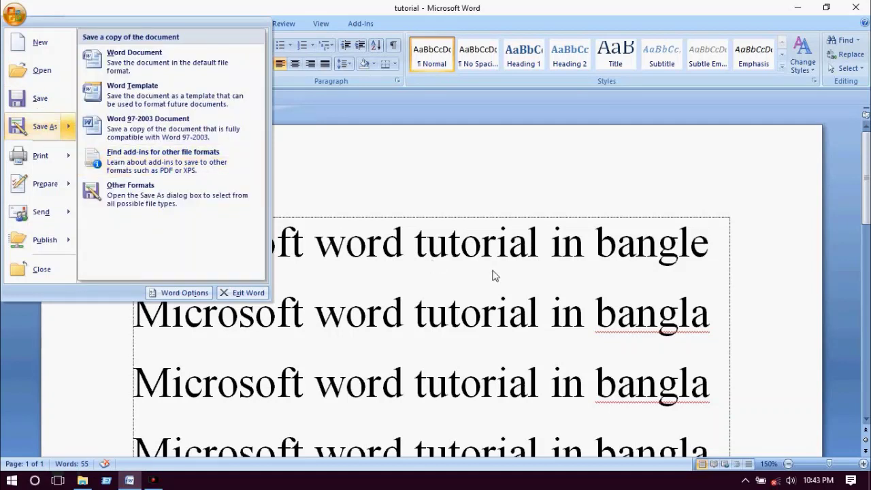
- Add an 'x' right after 'bangle' at the end of line one
left_click(497, 259)
left_click(716, 254)
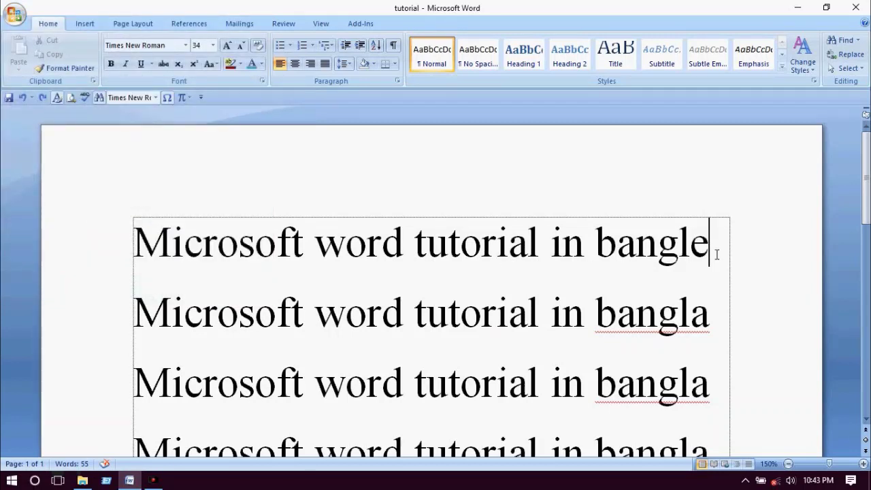
type("x")
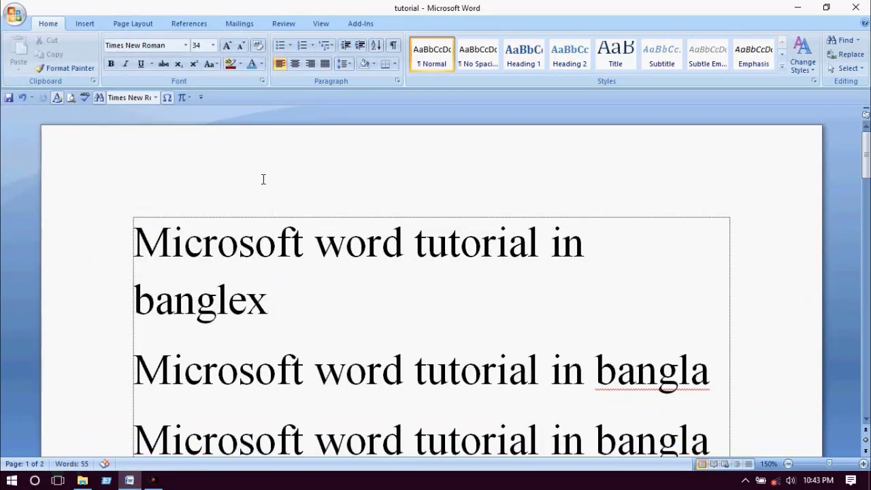
- Save the document as 'tutorial 1', then undo the added 'x'
left_click(15, 14)
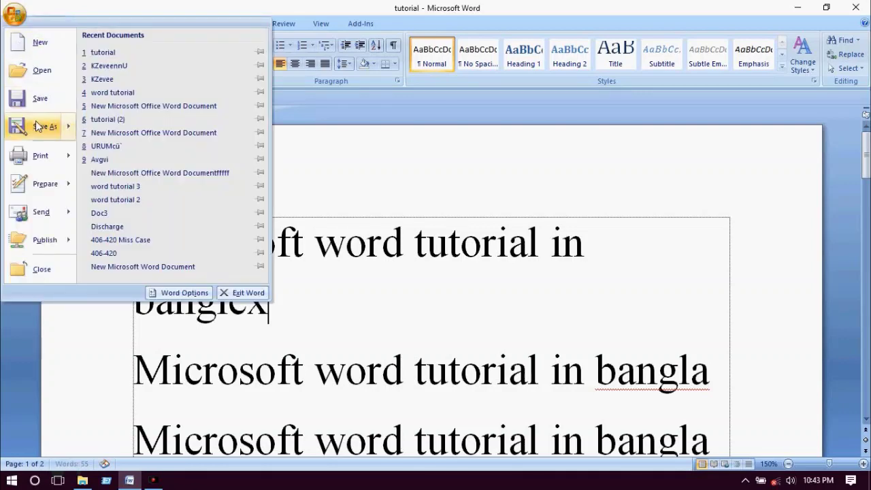
left_click(41, 129)
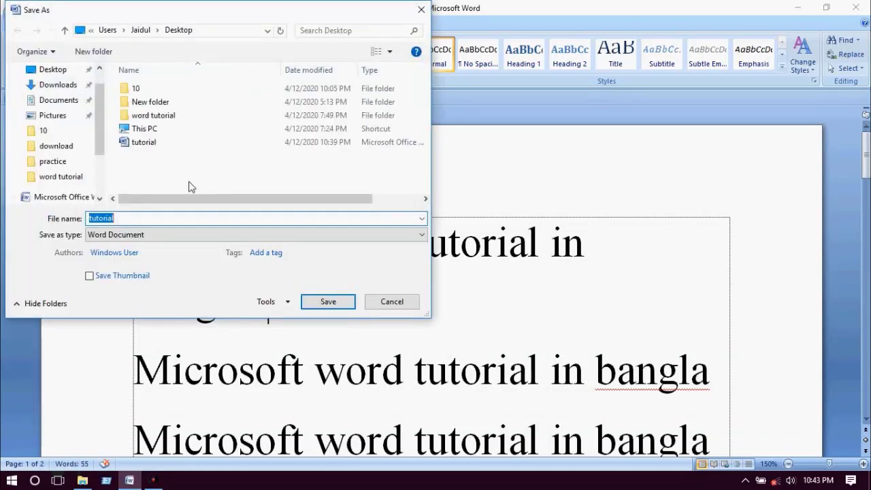
left_click(188, 219)
left_click(326, 301)
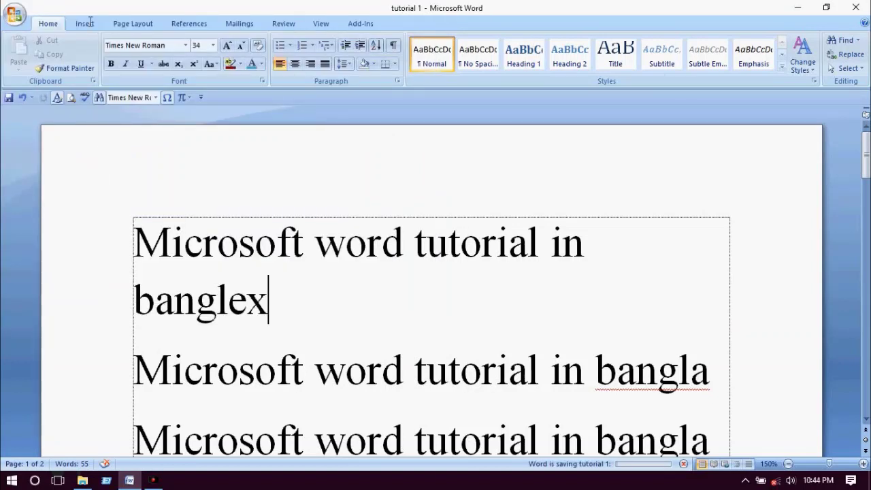
left_click(22, 97)
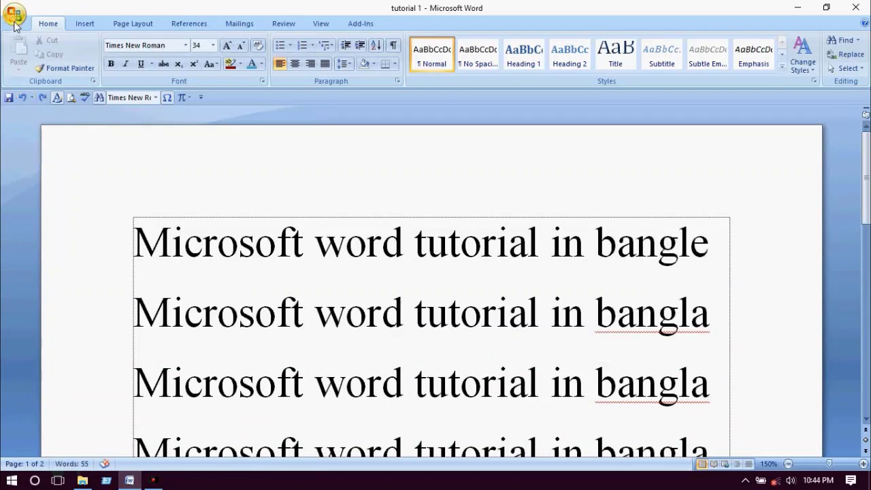
left_click(15, 19)
mouse_move(42, 158)
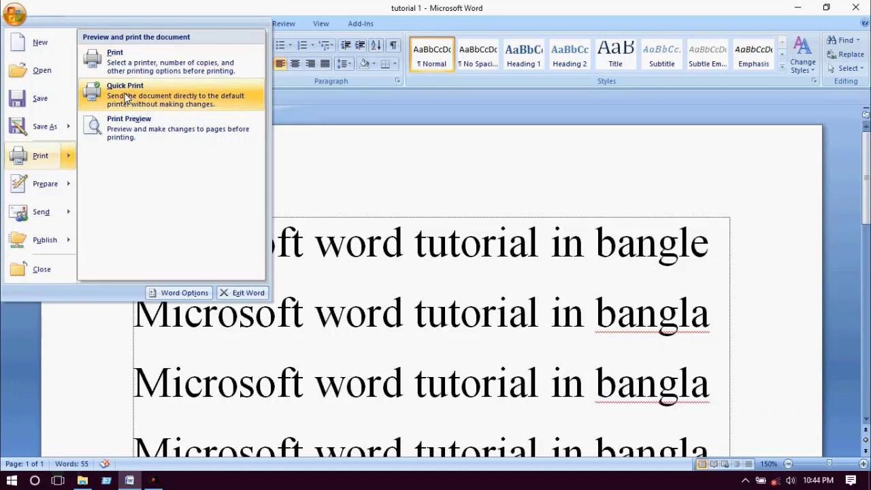
mouse_move(71, 186)
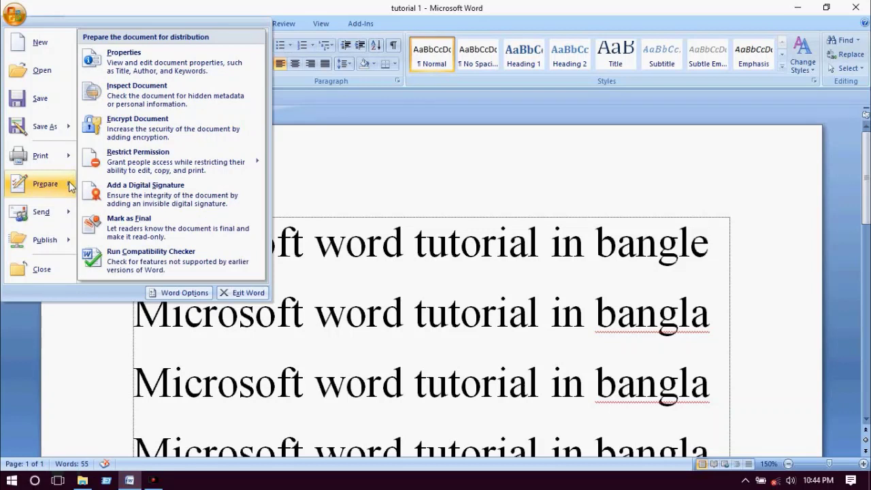
mouse_move(66, 214)
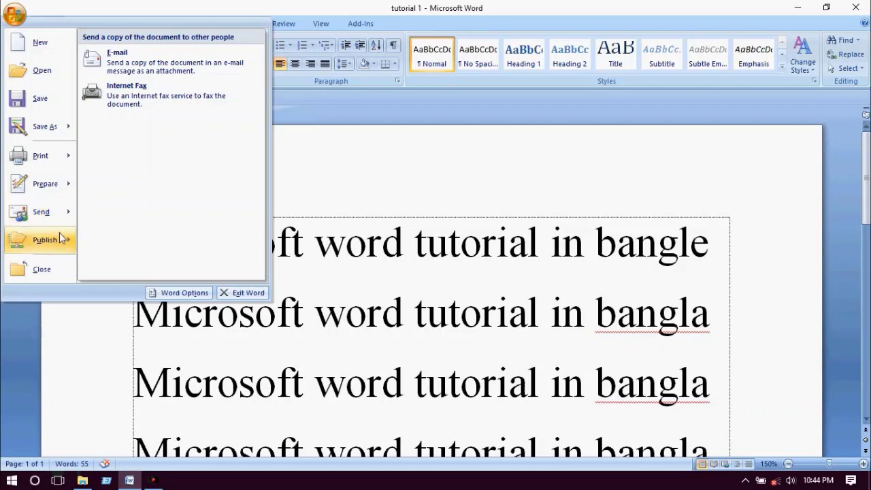
mouse_move(64, 242)
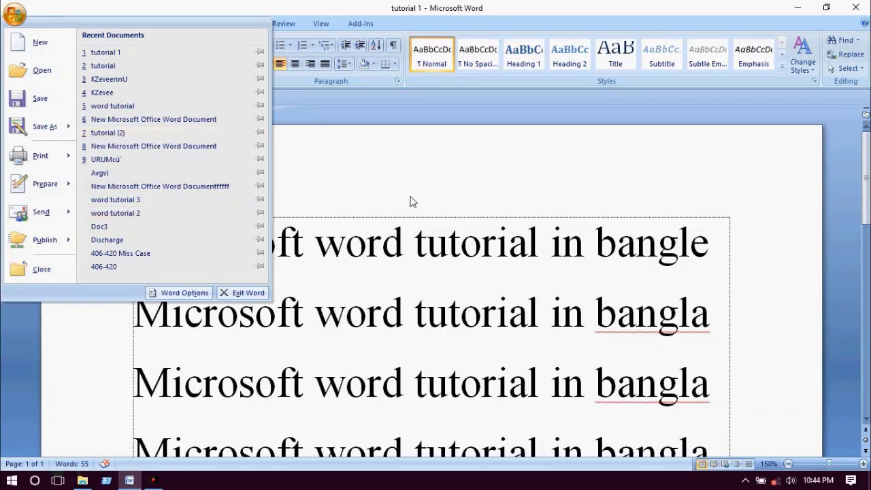
left_click(250, 155)
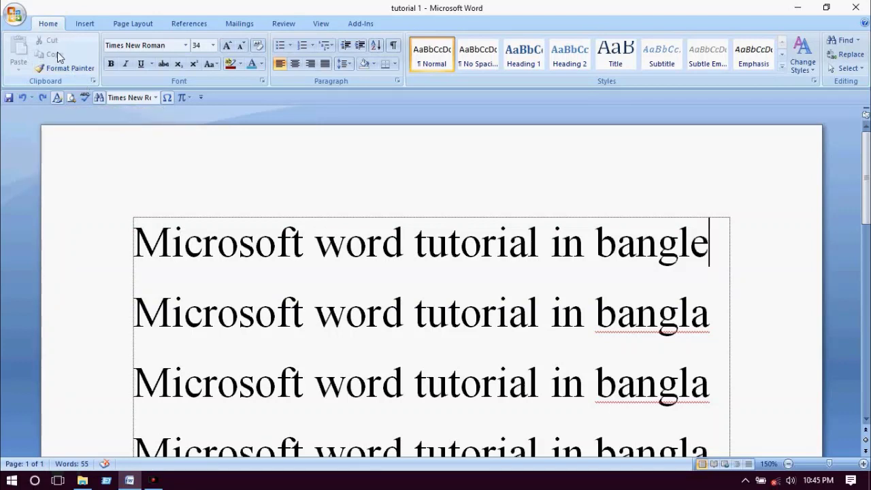
- Move 'Microsoft' from line one to after 'bangle', then undo both the paste and cut
left_click_drag(137, 242, 303, 245)
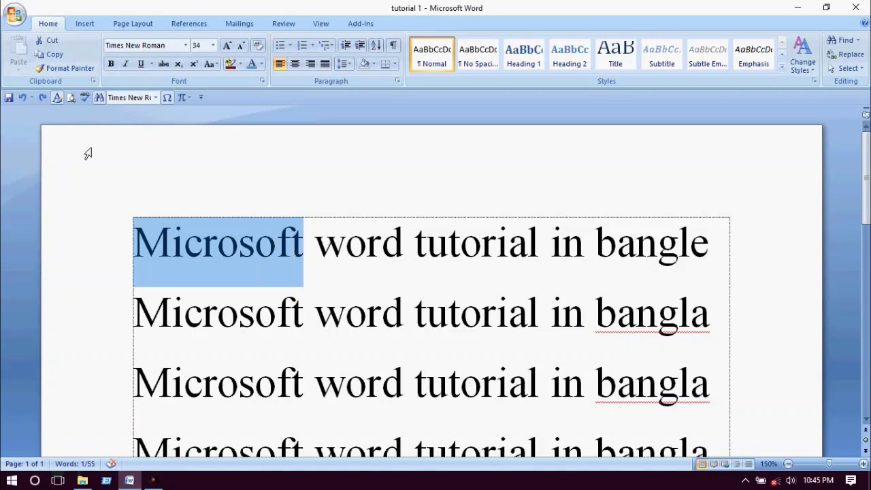
left_click(55, 42)
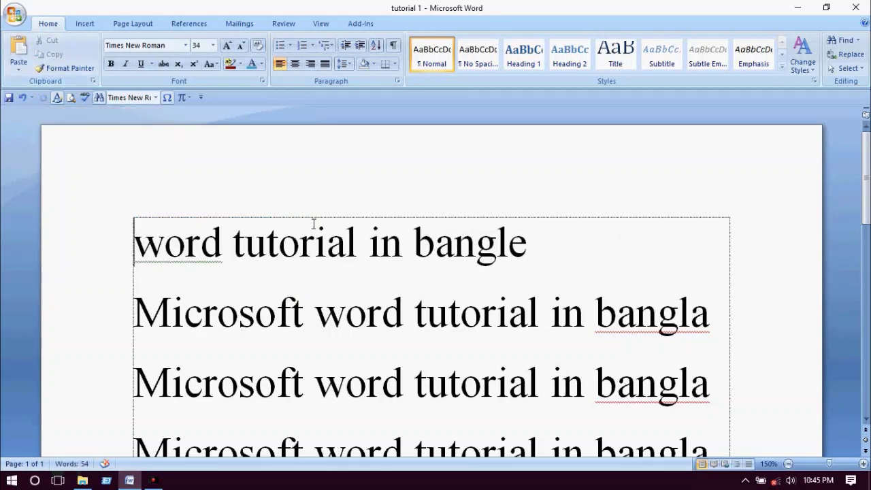
left_click(566, 247)
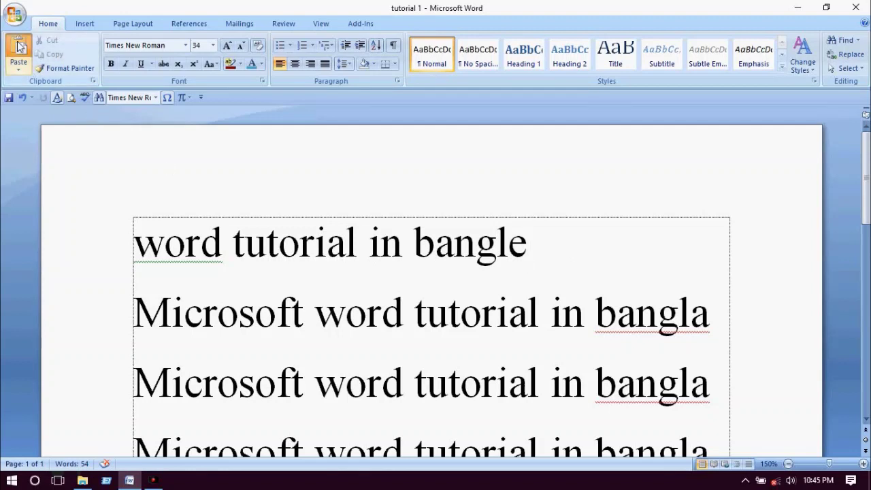
left_click(19, 46)
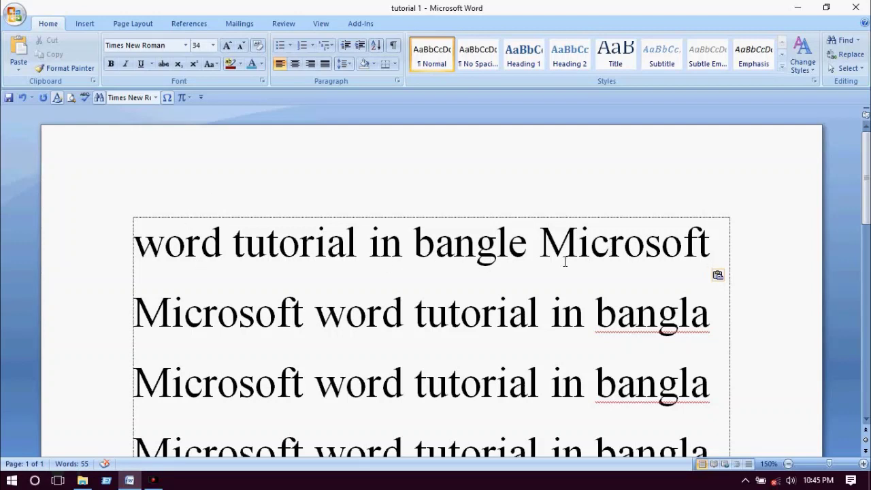
left_click(22, 98)
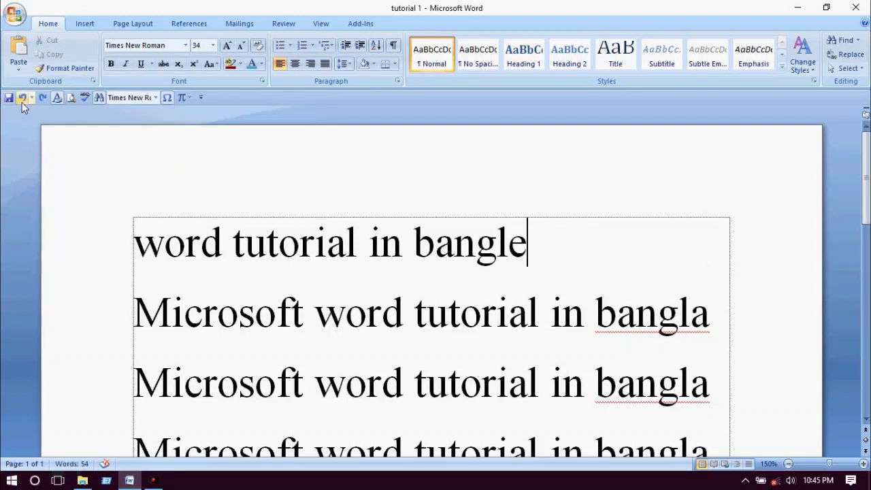
left_click(22, 97)
- Copy 'Microsoft' from line one and paste it before 'word' on the third line
left_click(217, 248)
left_click_drag(136, 241, 321, 260)
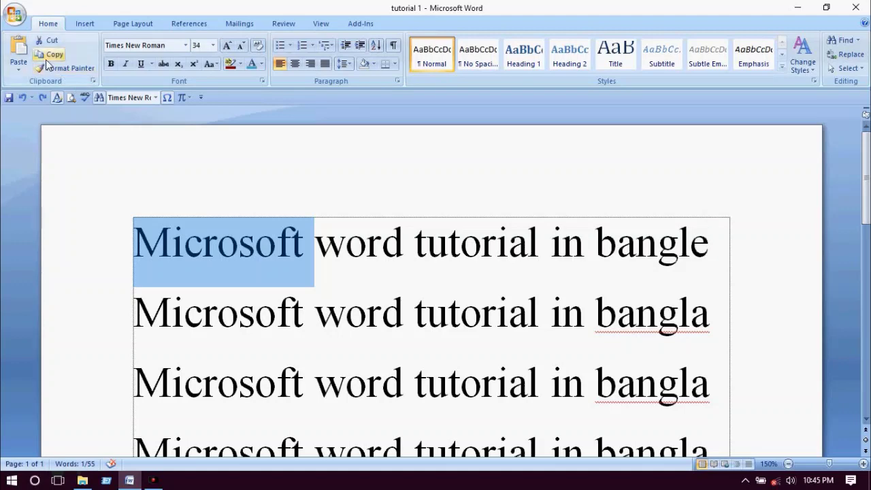
left_click(49, 54)
scroll(544, 278, "down", 3)
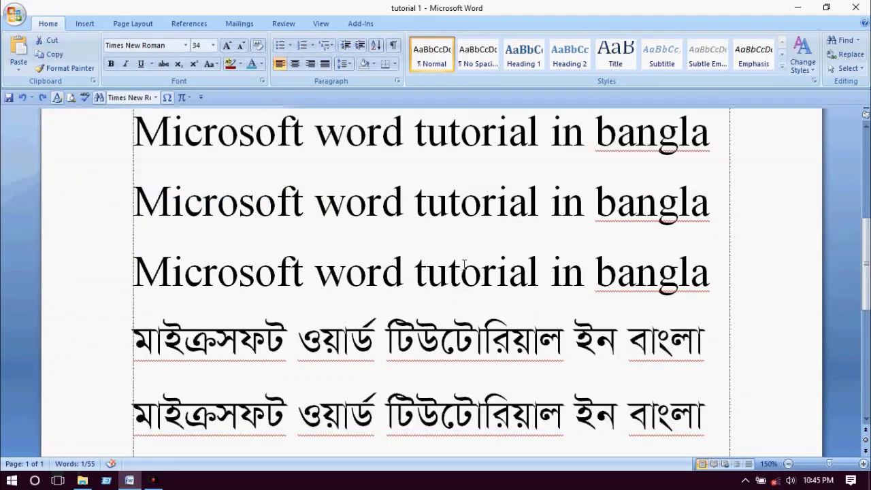
key("ctrl+v")
left_click(315, 299)
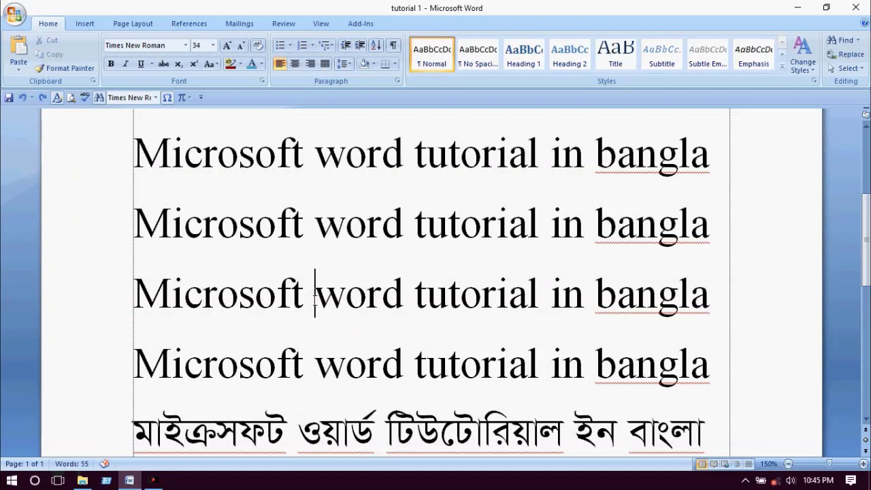
double_click(315, 300)
left_click(315, 301)
left_click(18, 53)
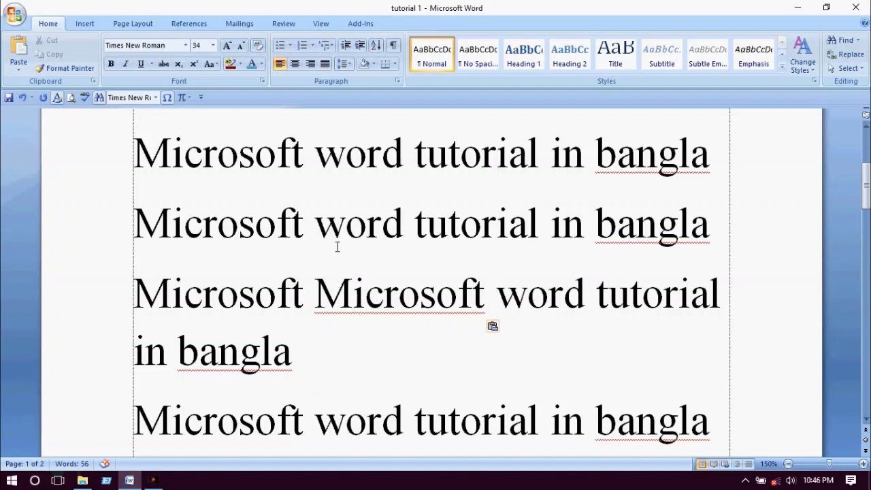
- Uppercase and enlarge 'wo' on line two, paint that format onto 'or' and 'in', then show the clipboard
left_click_drag(316, 228, 362, 231)
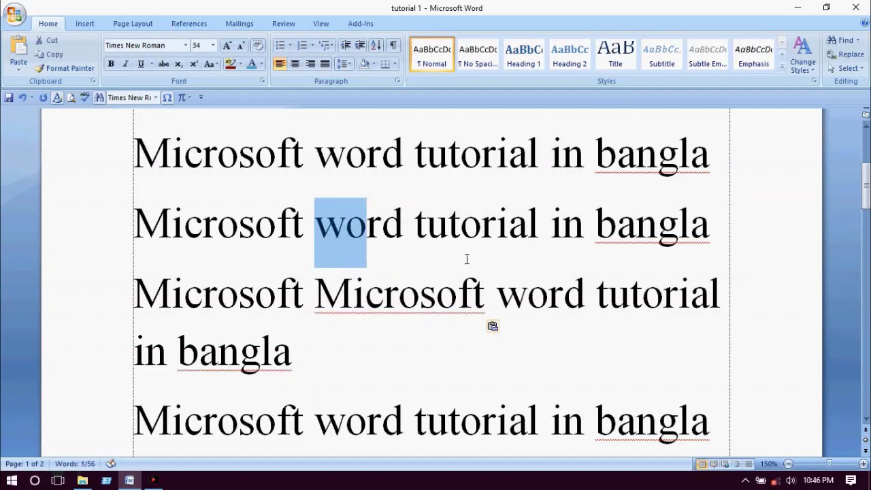
key("ctrl+y")
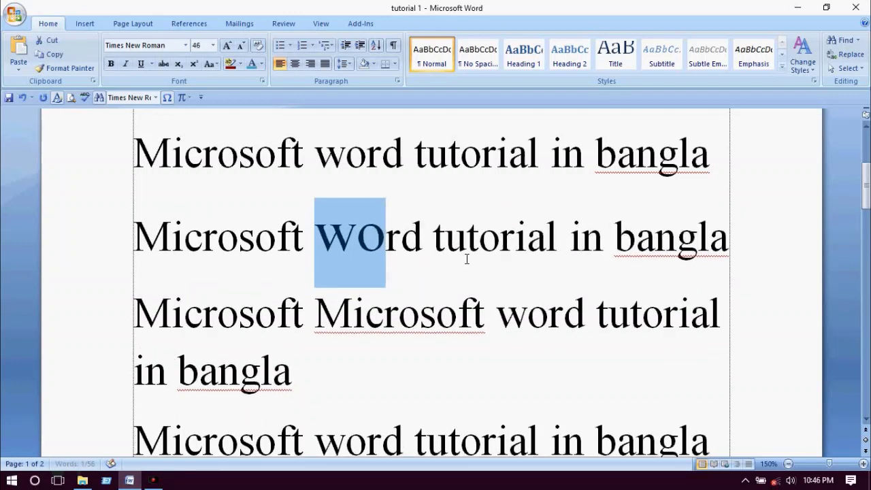
left_click(65, 69)
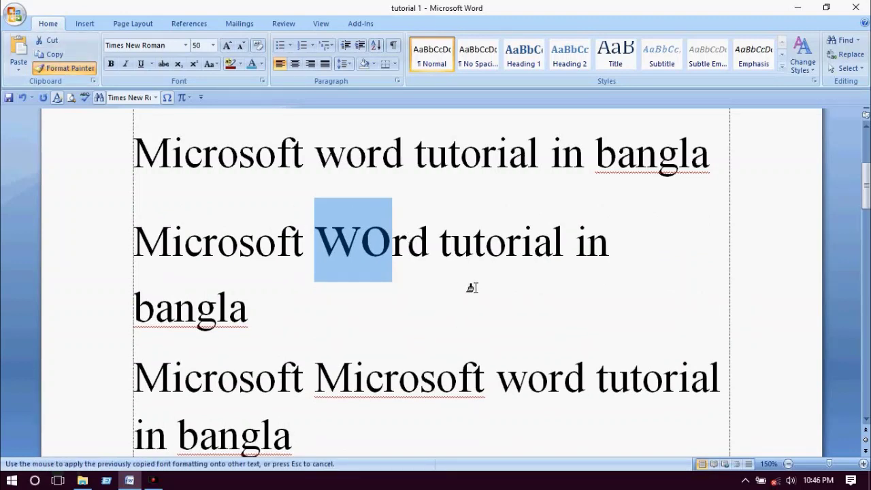
left_click_drag(486, 246, 525, 248)
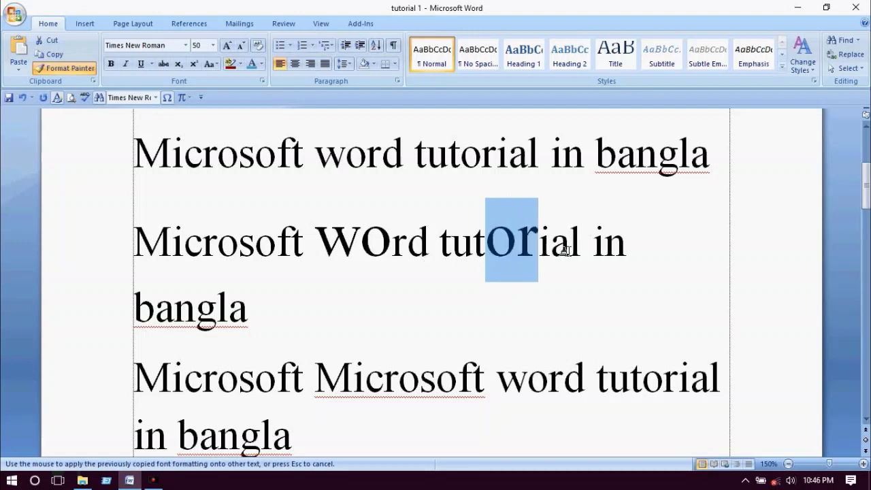
left_click_drag(592, 244, 609, 247)
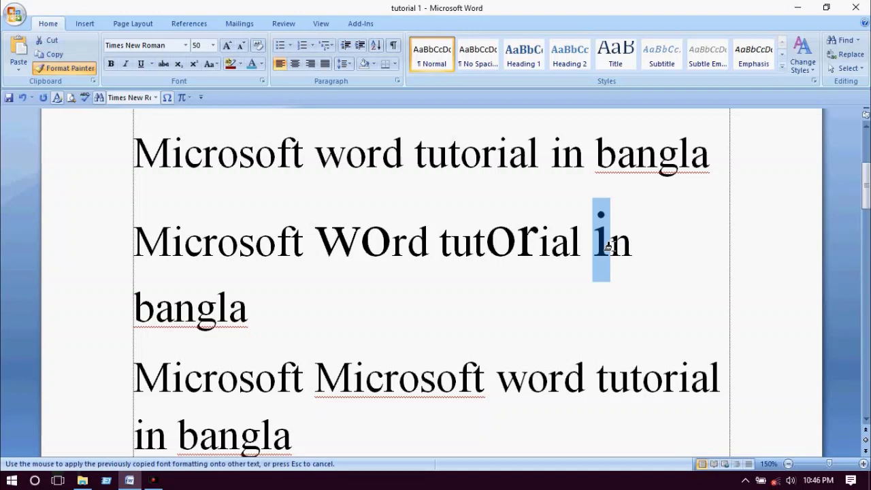
left_click(86, 72)
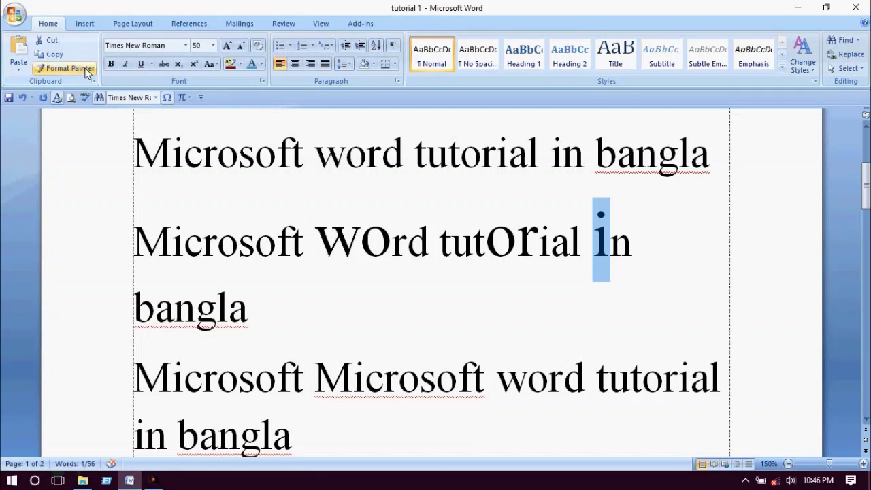
left_click(93, 81)
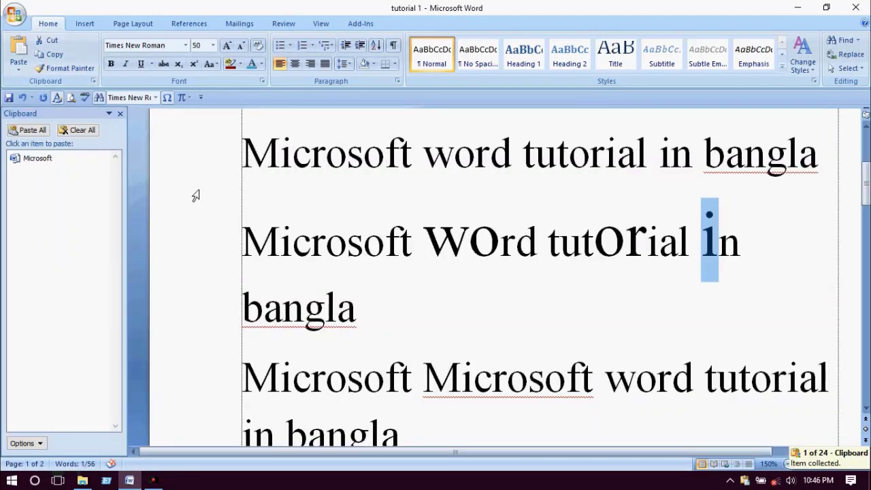
- Collect 'Microso' and 'Microsoft w' as clips in the Office Clipboard, restoring line two
scroll(347, 187, "up", 2)
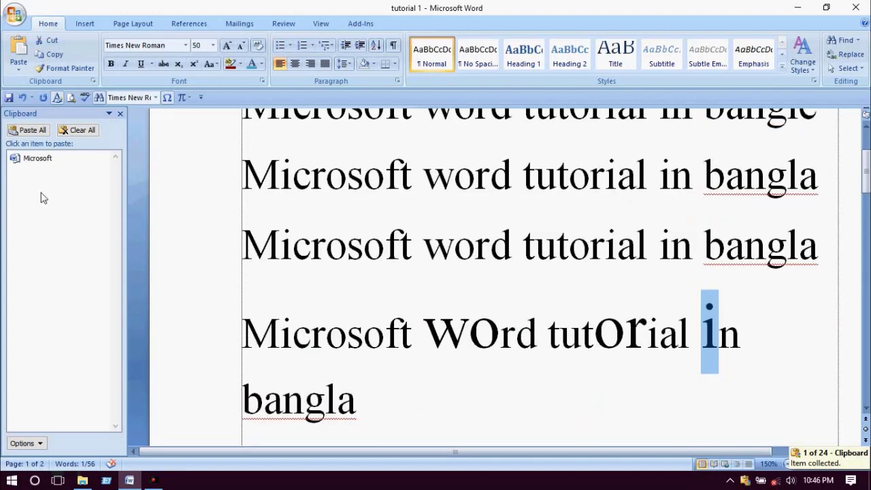
left_click_drag(242, 176, 385, 176)
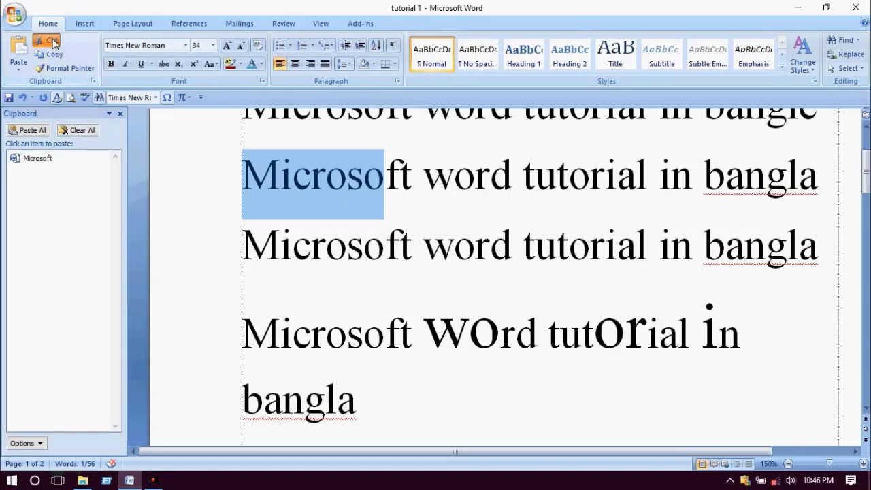
left_click(48, 40)
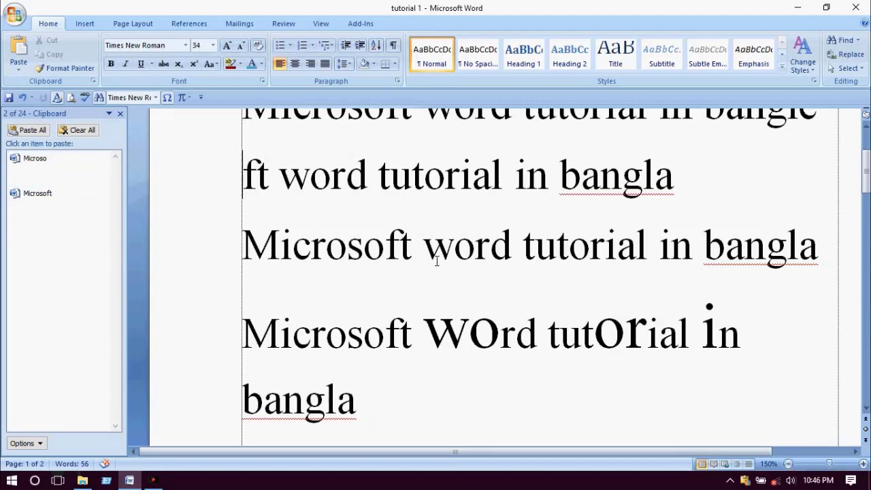
left_click(41, 164)
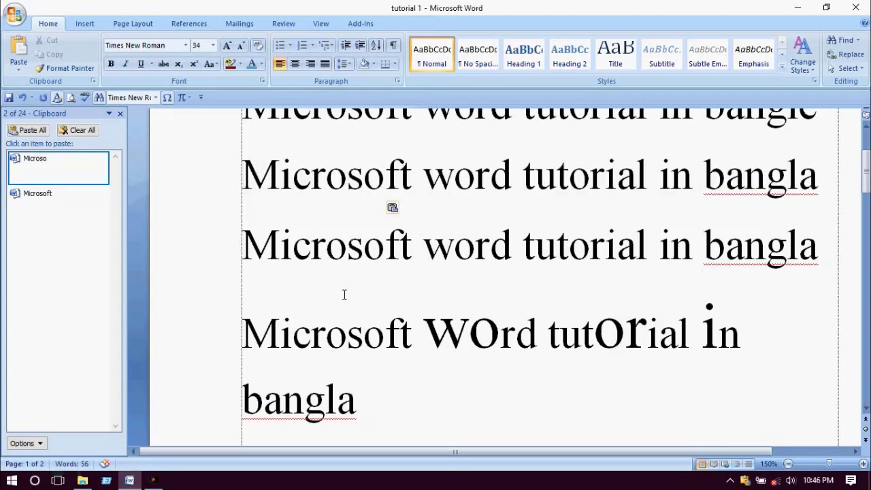
left_click_drag(311, 251, 422, 281)
left_click(51, 54)
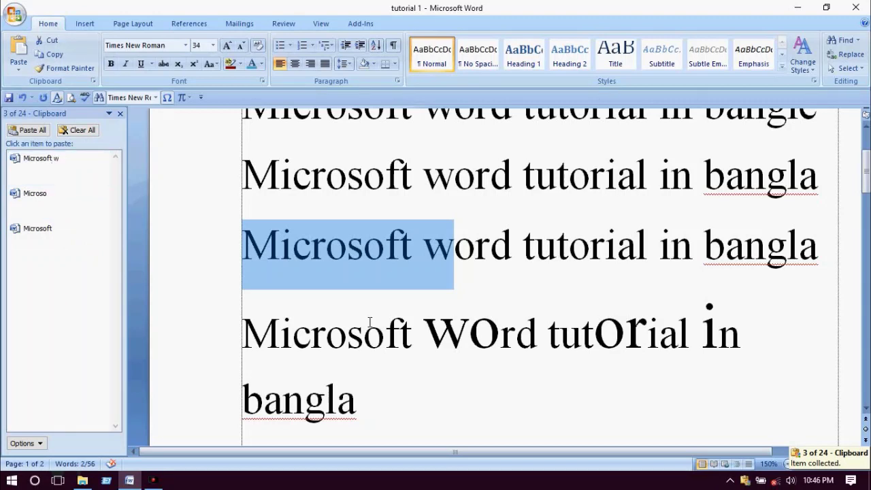
- Paste 'Microsoft w' and 'Microso' after 'bangla', then clear and close the Clipboard pane
left_click(433, 400)
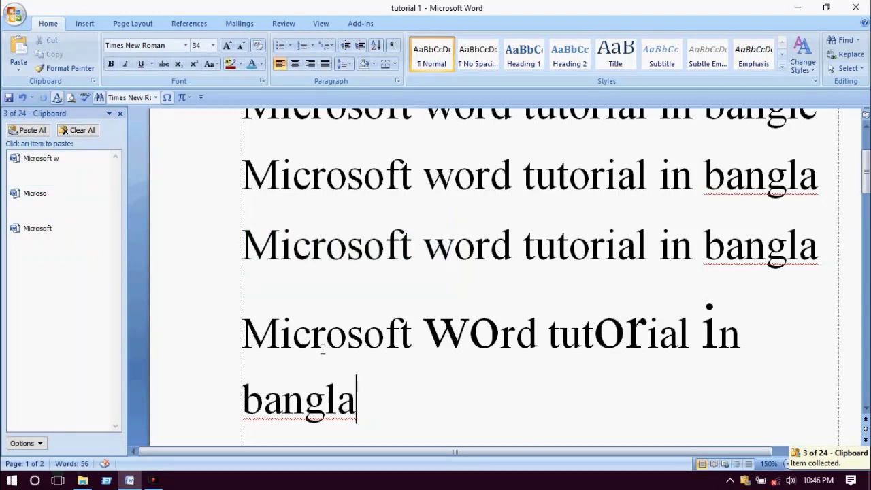
left_click(52, 164)
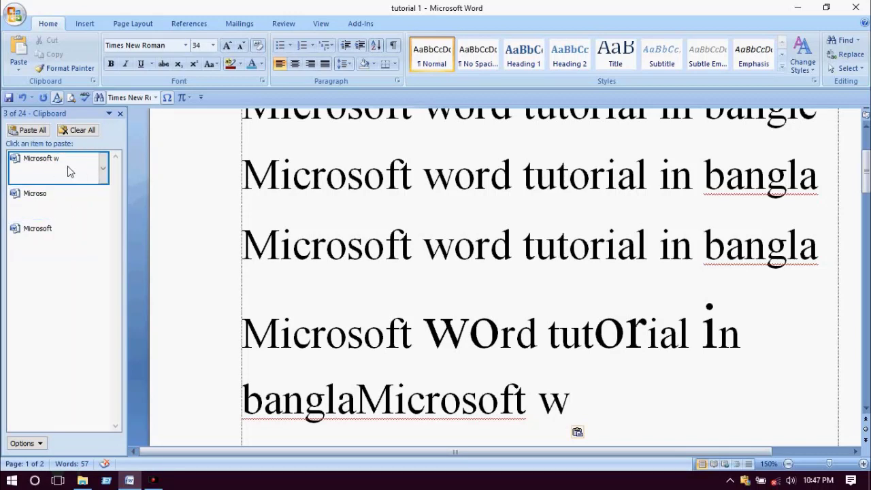
left_click(58, 211)
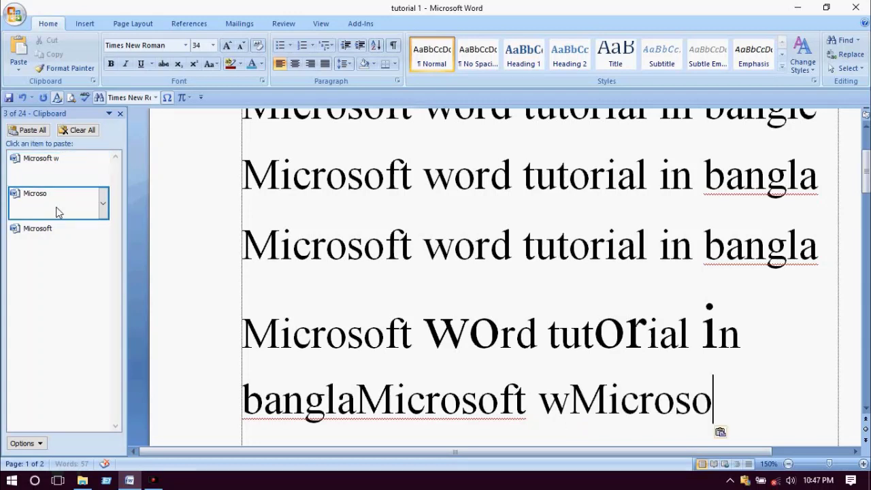
left_click(78, 130)
left_click(120, 113)
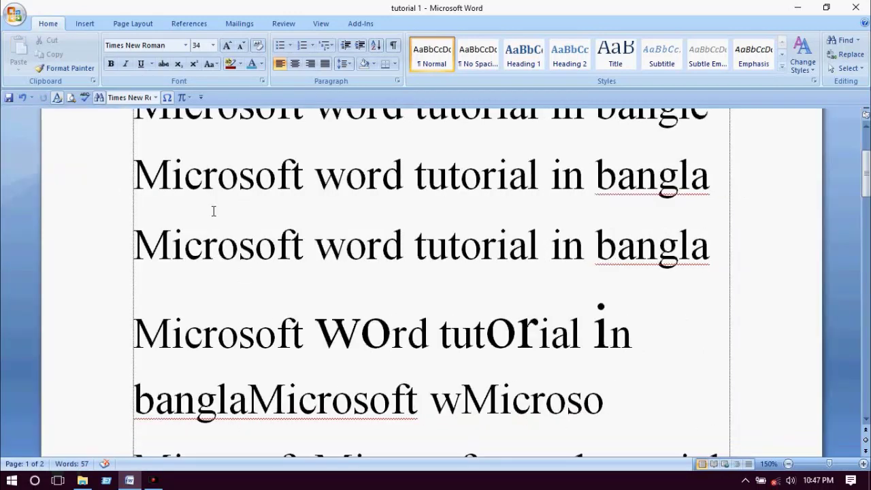
key("shift+Escape")
left_click(503, 188)
- Set the first two lines in the Algerian font
scroll(244, 175, "up", 5)
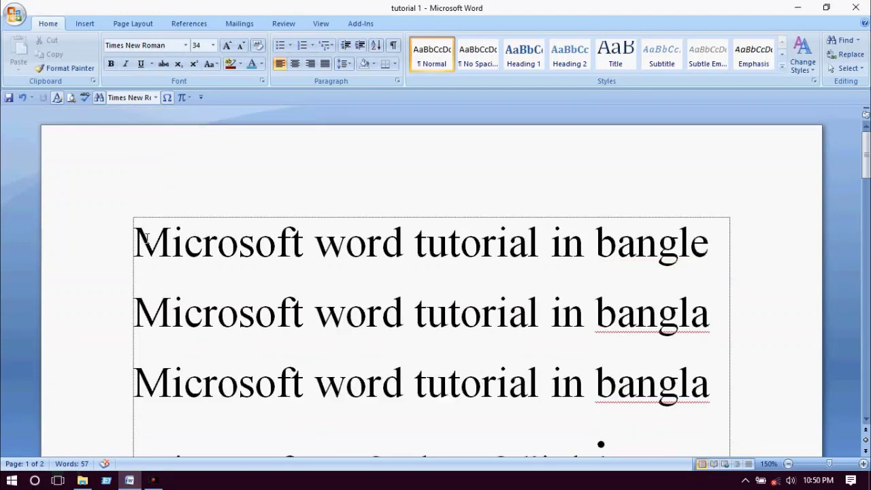
left_click_drag(137, 240, 656, 291)
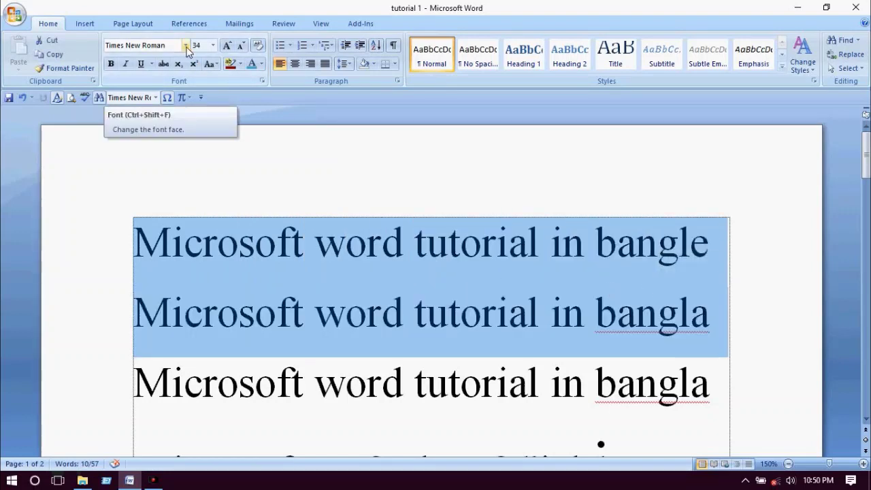
left_click(185, 46)
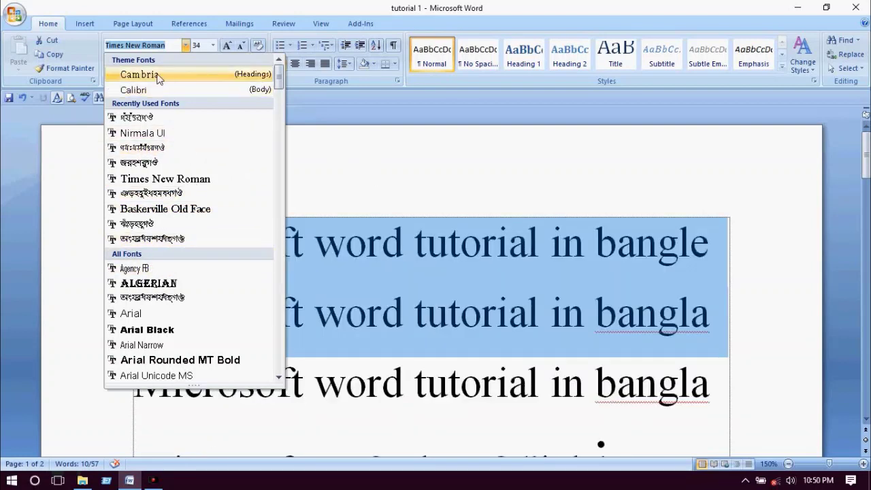
left_click(193, 285)
- Change the Bengali line's font from SutonnyMJ to RinkiyMJ
scroll(194, 284, "down", 10)
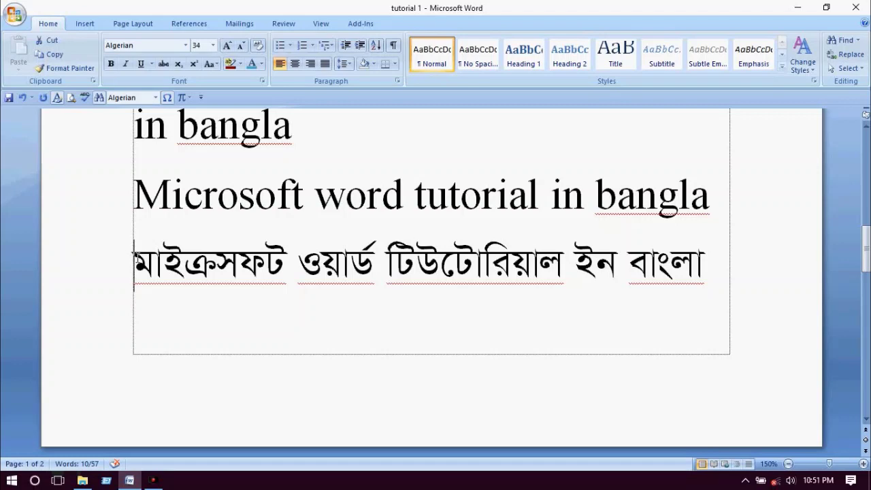
left_click_drag(136, 257, 714, 272)
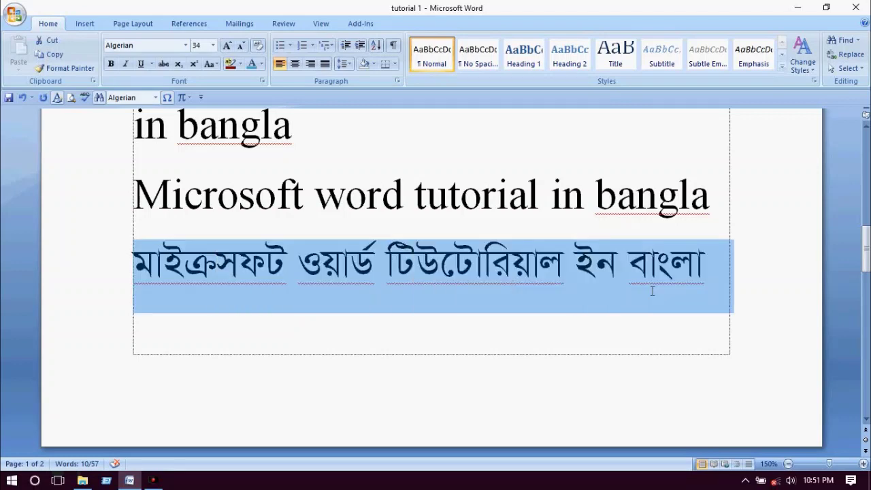
left_click(186, 45)
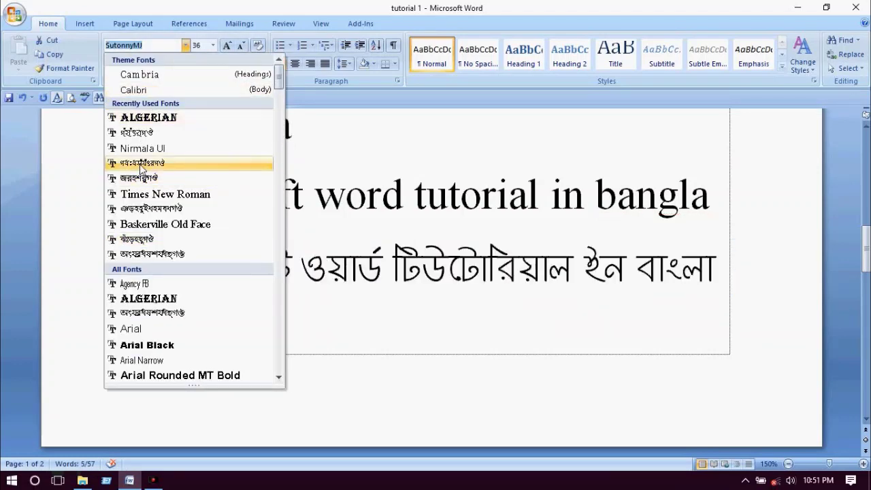
left_click(142, 163)
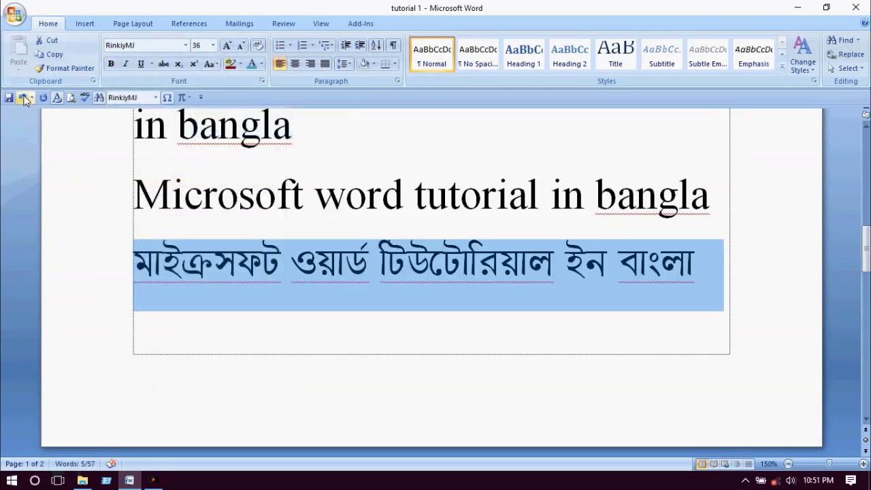
- Undo the font changes, try a 95 pt size, then undo it back to 34 pt Times New Roman
key("ctrl+z")
key("ctrl+z")
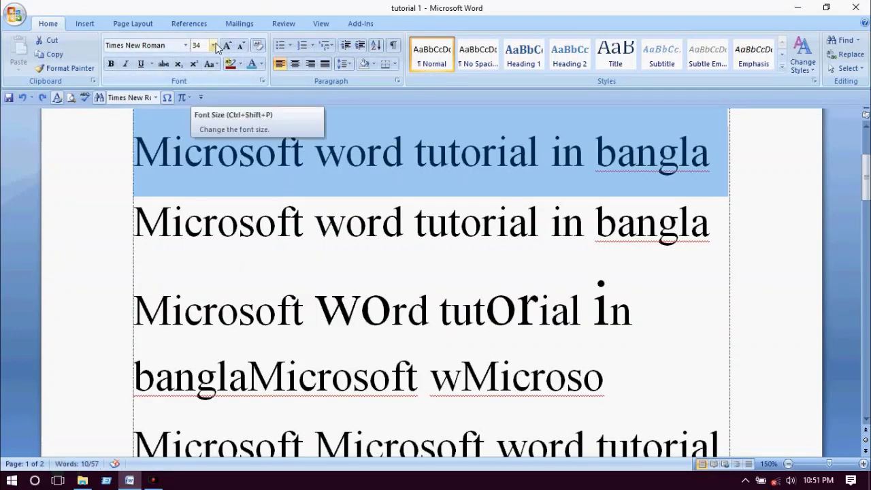
left_click(213, 45)
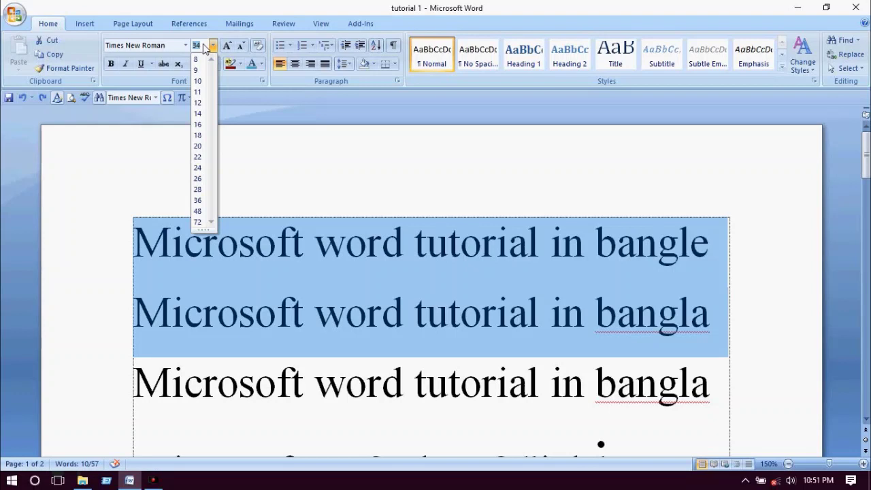
type("9")
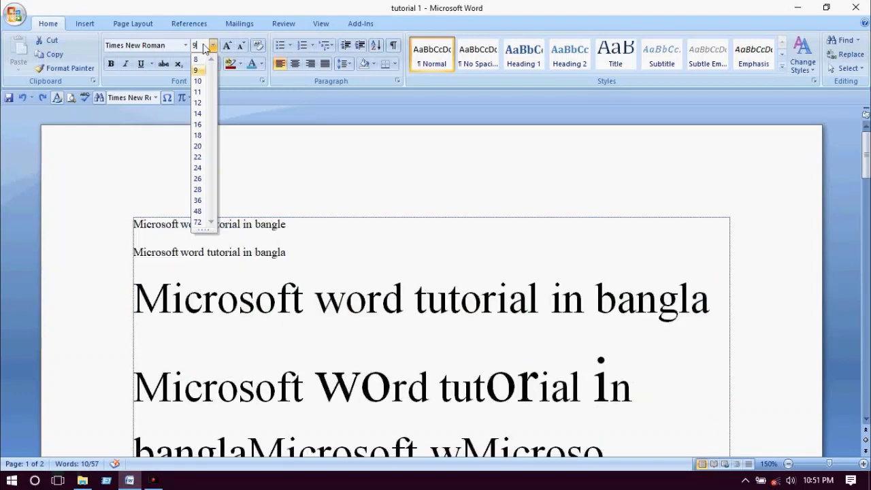
type("5")
key("Return")
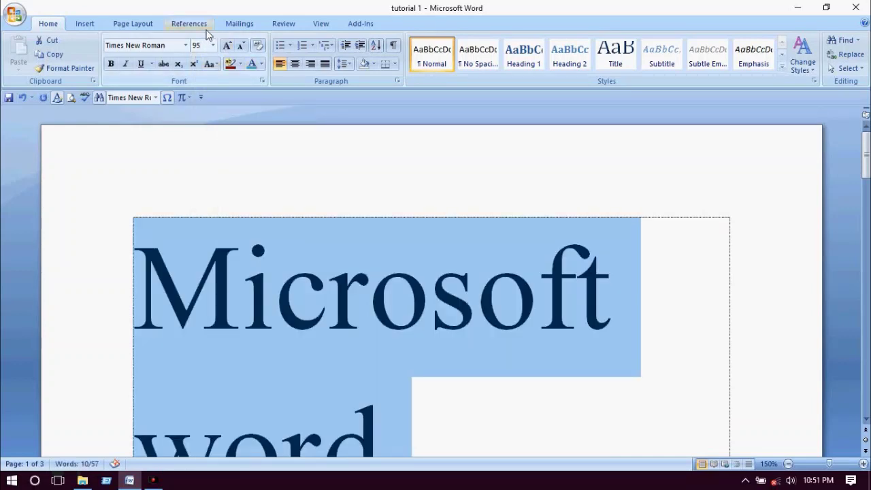
left_click(22, 98)
scroll(273, 163, "up", 2)
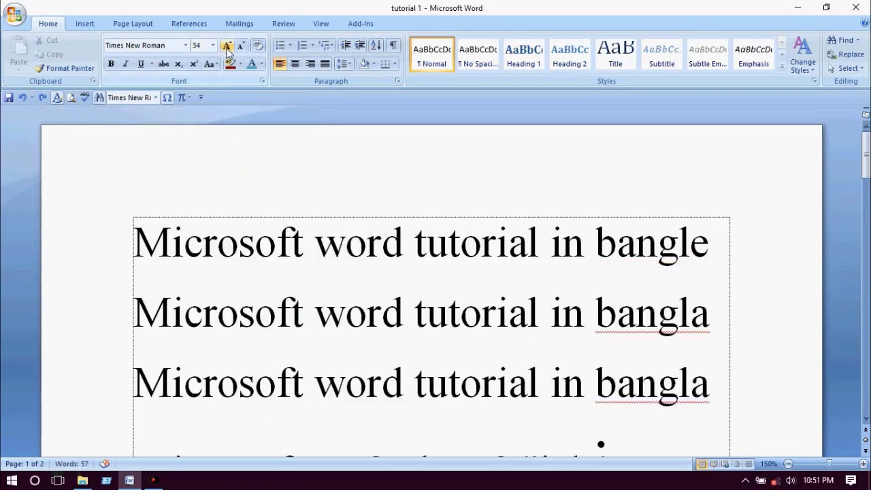
- Grow the first three lines through 36, 48 and 72 pt, then shrink them to 28 pt
left_click(228, 45)
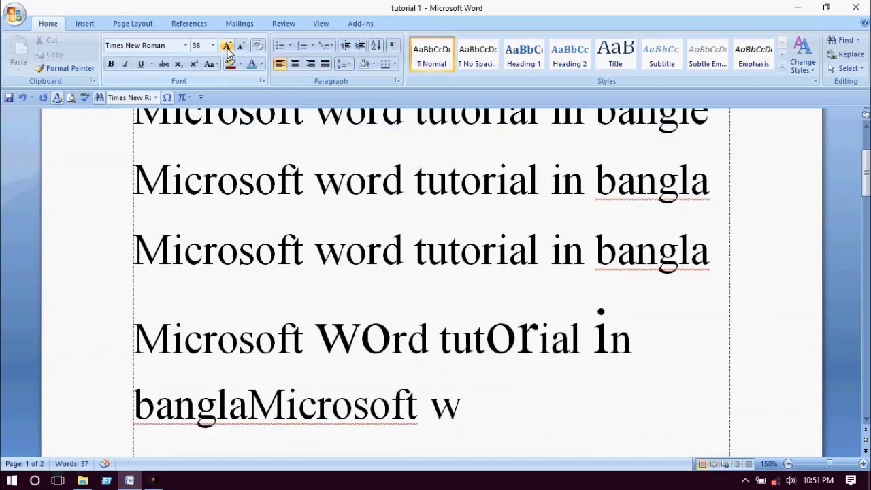
left_click(227, 45)
scroll(194, 217, "up", 2)
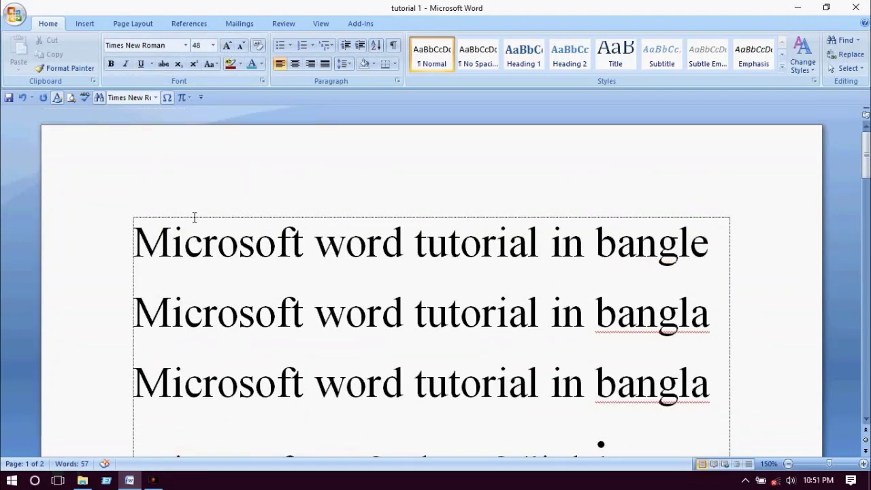
left_click_drag(134, 236, 513, 334)
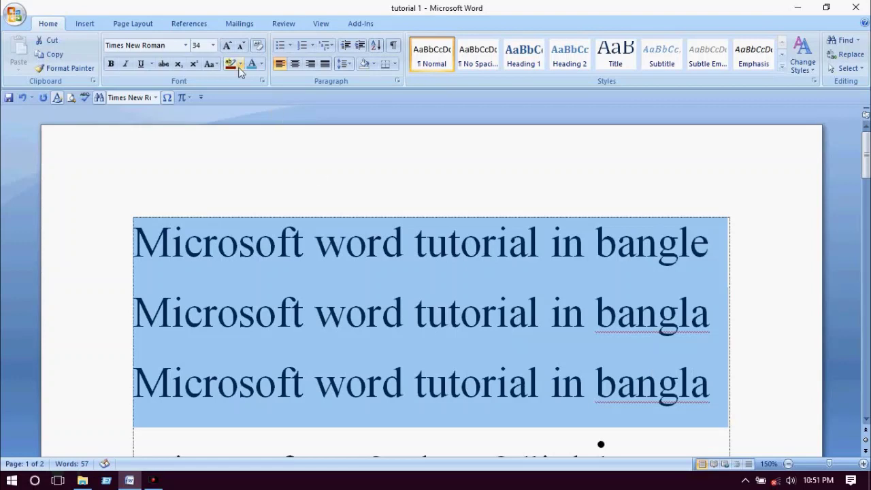
left_click(227, 46)
left_click(227, 45)
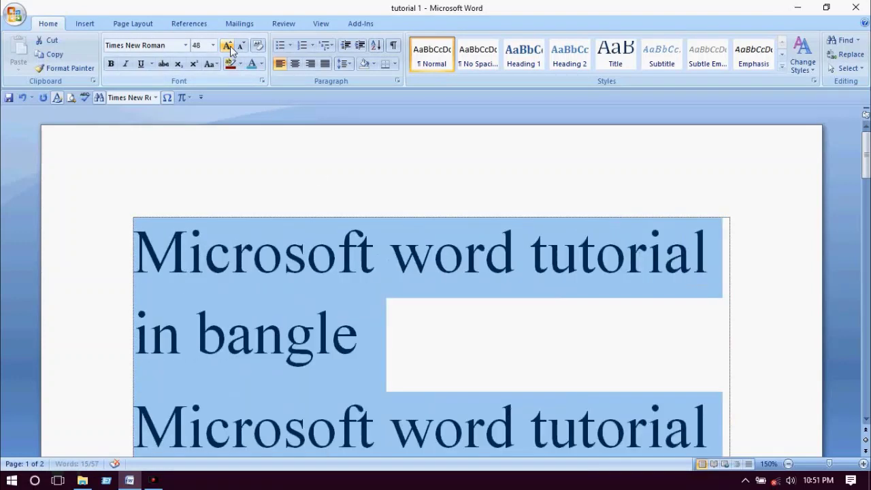
left_click(227, 46)
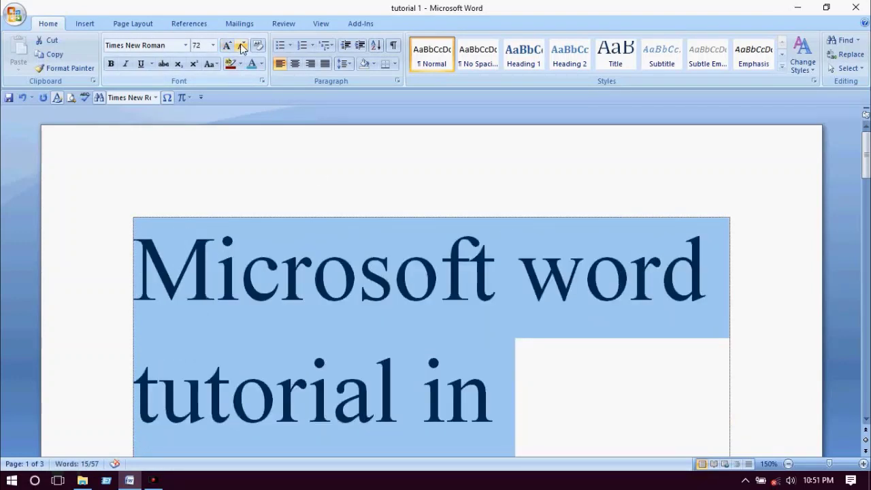
left_click(240, 46)
left_click(241, 45)
left_click(240, 45)
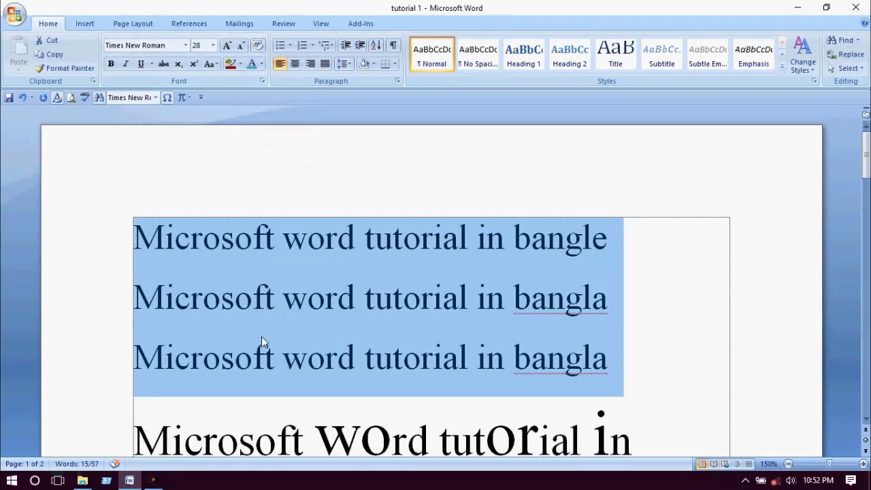
- Select the fourth line with its oversized mixed letters
left_click(237, 308)
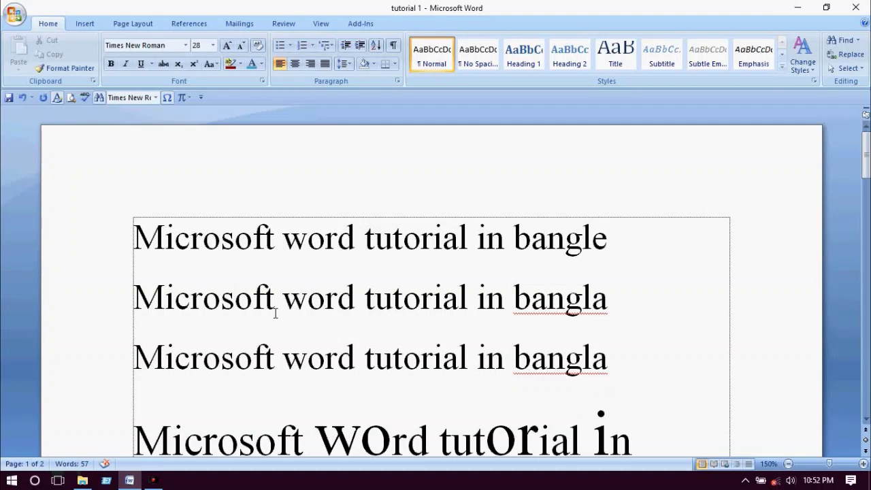
scroll(275, 313, "down", 3)
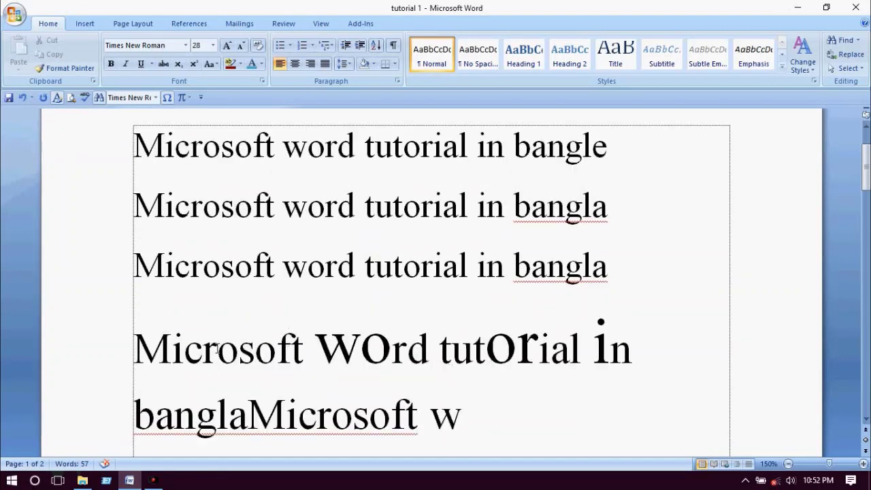
left_click_drag(214, 349, 606, 375)
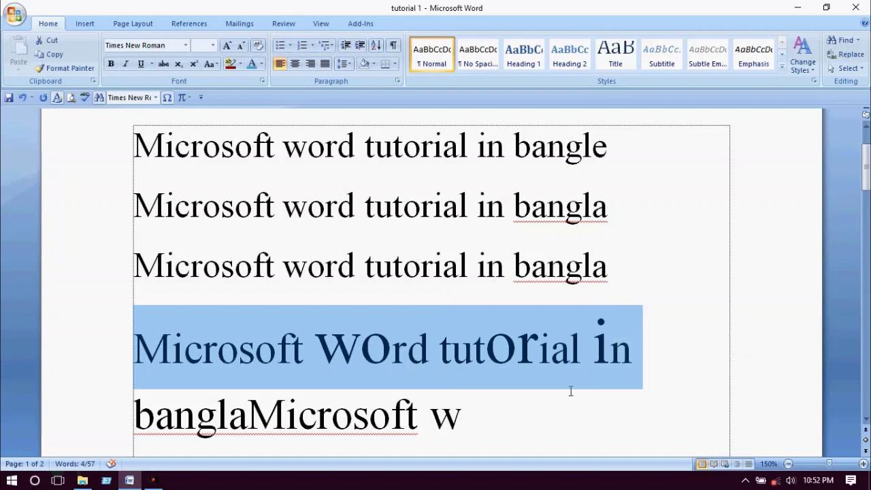
- Clear the fourth line's formatting, leaving plain 11-point Calibri 'Microsoft word tutorial in'
left_click(262, 46)
left_click(209, 351)
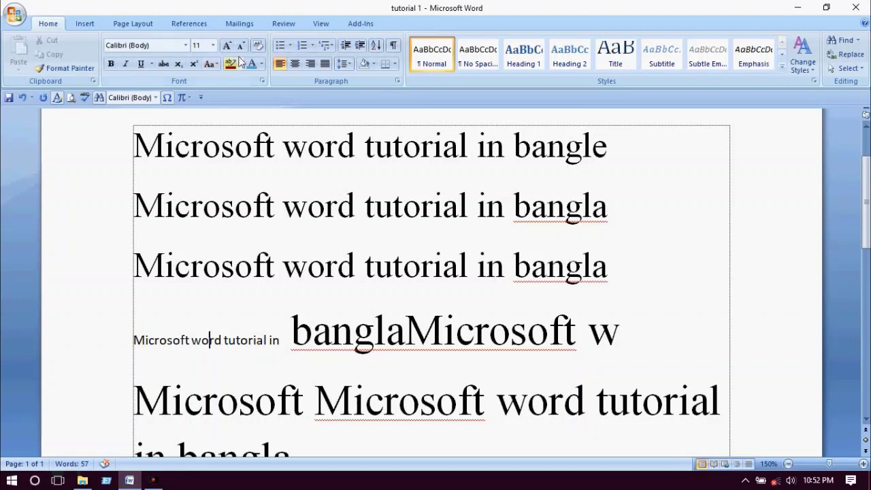
scroll(215, 212, "up", 1)
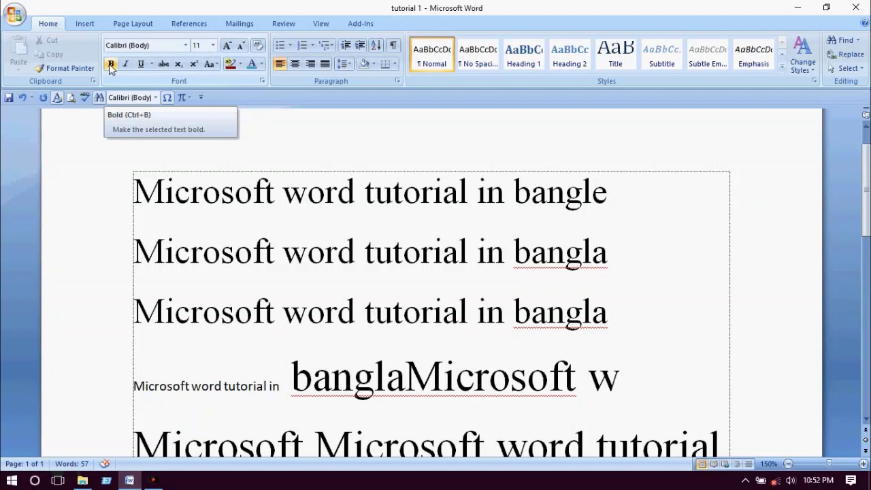
- Underline lines one and two plus 'Microsoft word tutorial' on line three, after trying bold and italic
left_click(238, 311)
left_click_drag(135, 191, 401, 301)
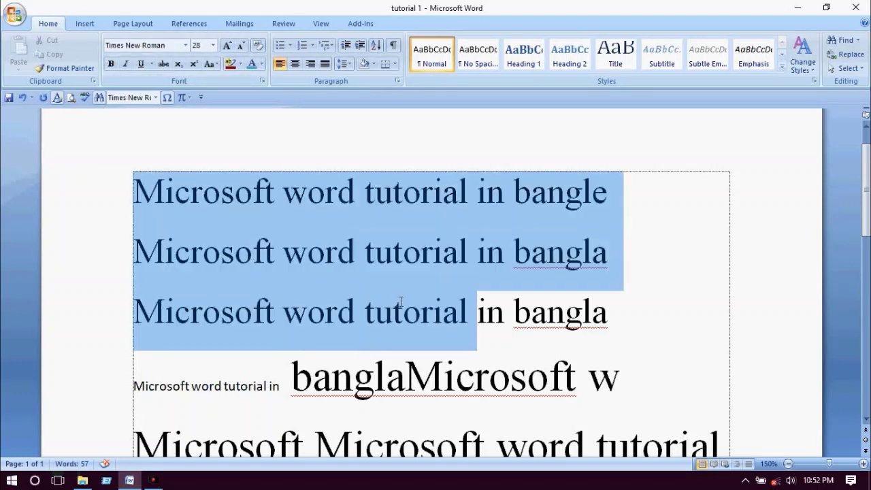
left_click(111, 66)
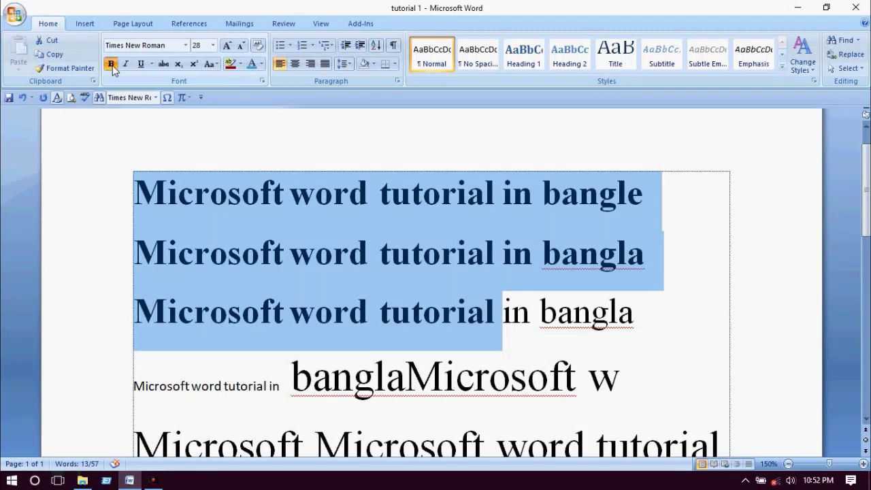
left_click(112, 66)
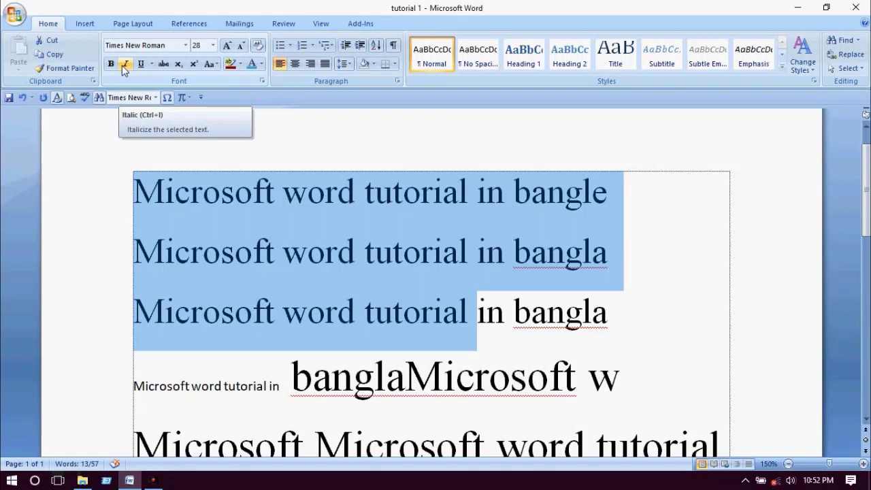
left_click(124, 66)
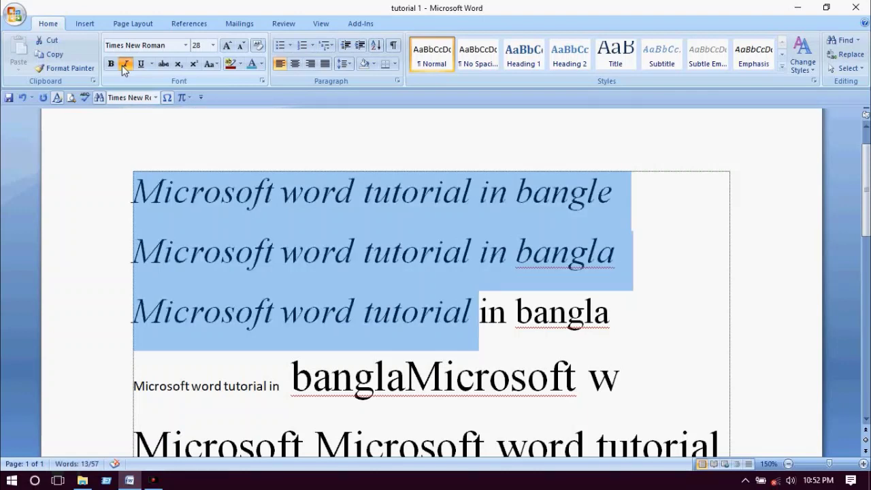
left_click(124, 66)
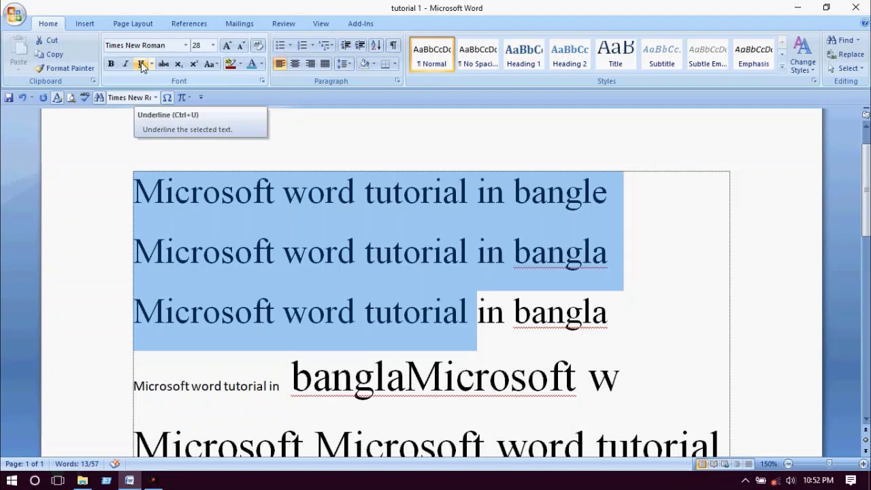
left_click(141, 65)
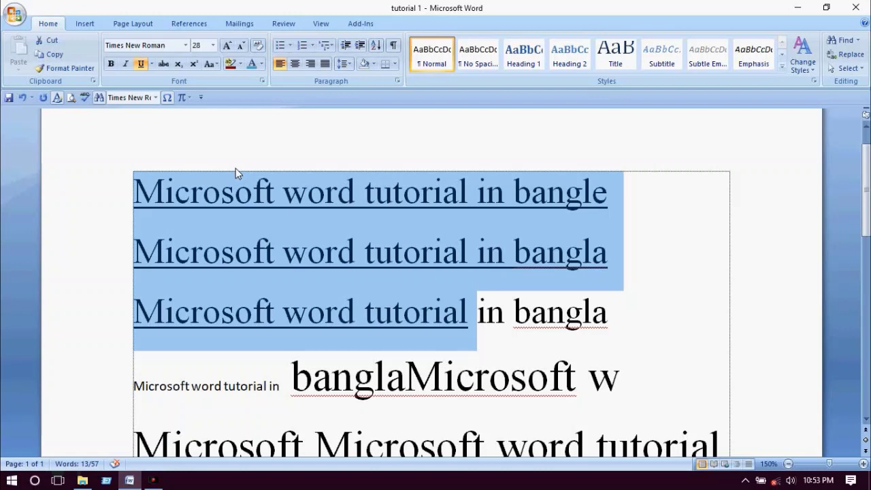
left_click(152, 65)
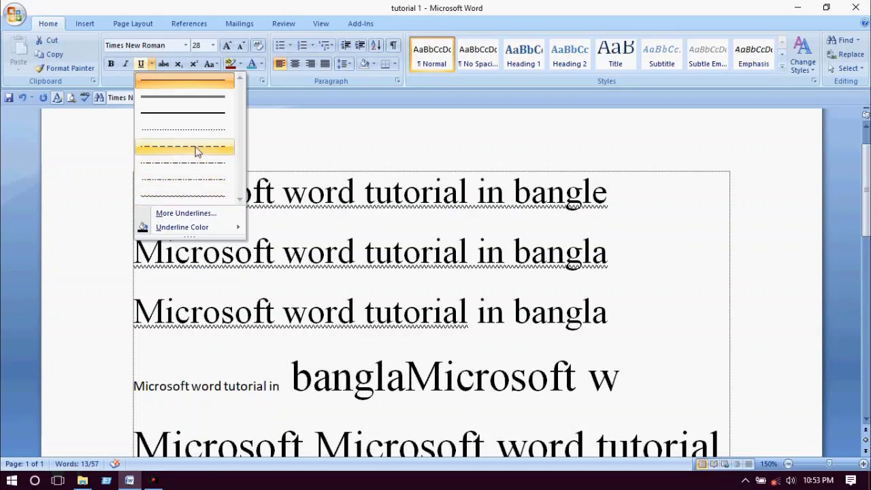
- Colour the underline on the opening lines red, then remove the underline entirely
mouse_move(216, 228)
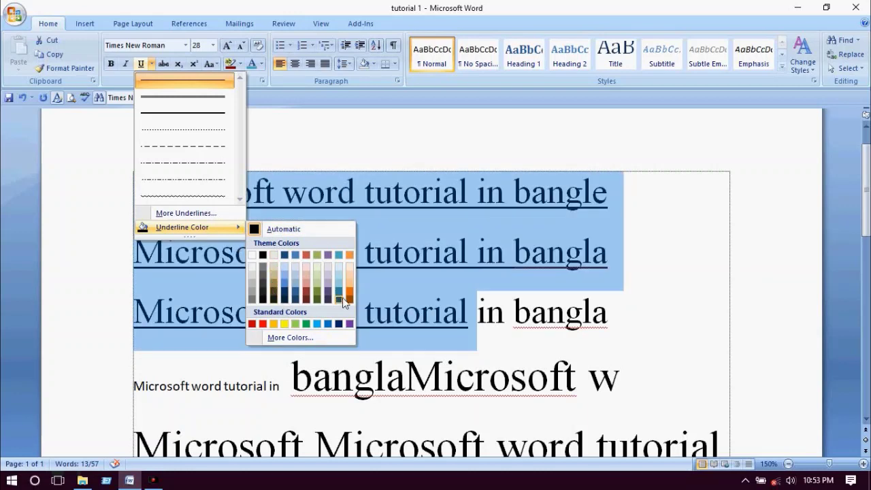
left_click(263, 324)
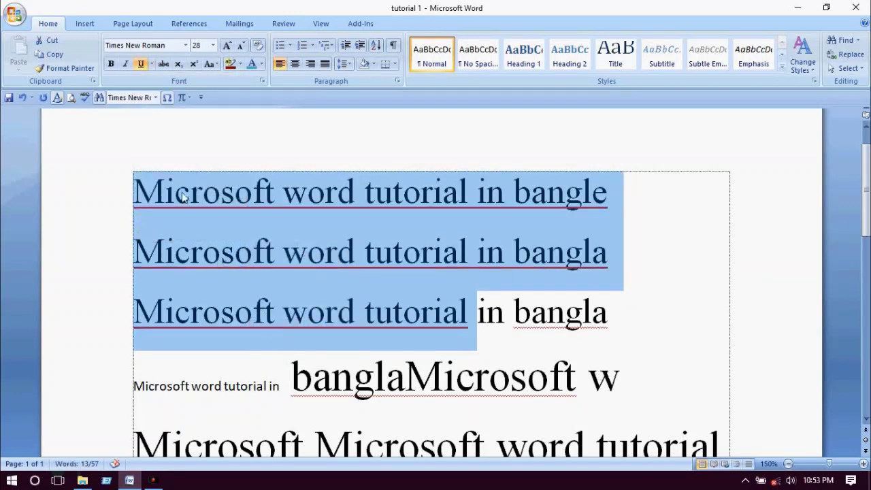
left_click(142, 64)
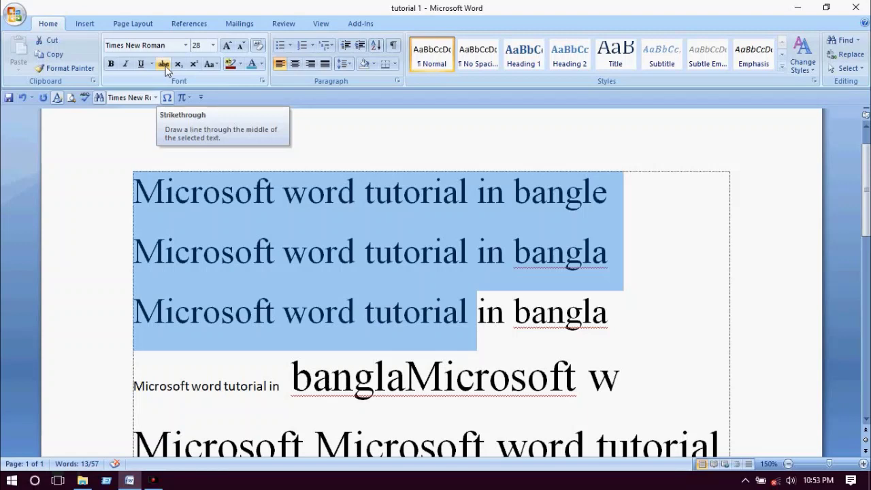
- Apply strikethrough to the selected text, remove it again, and deselect
left_click(164, 65)
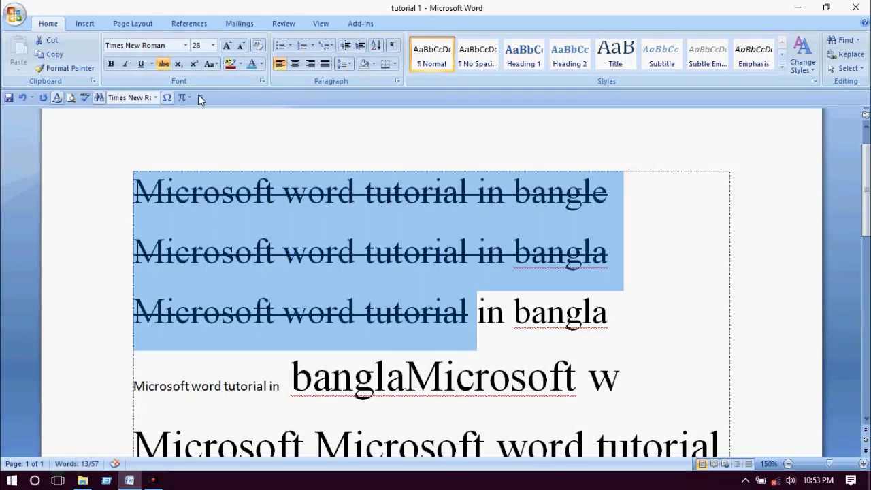
left_click(165, 64)
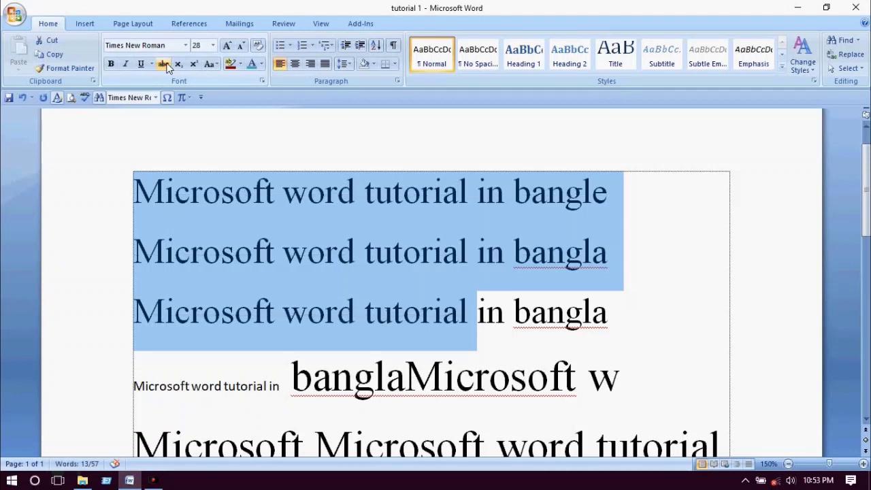
left_click(254, 254)
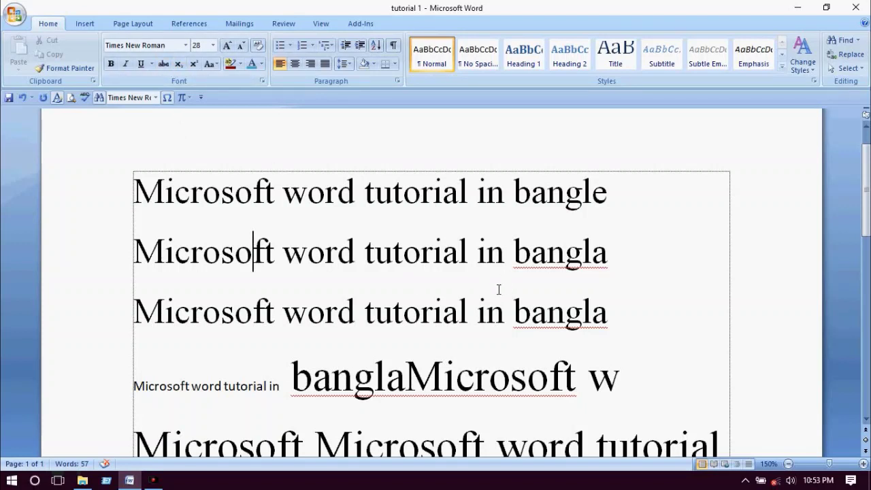
- Select the 'i' in 'Microsoft' on line 2 and try subscript and superscript on it
left_click(167, 253)
left_click_drag(166, 253, 175, 253)
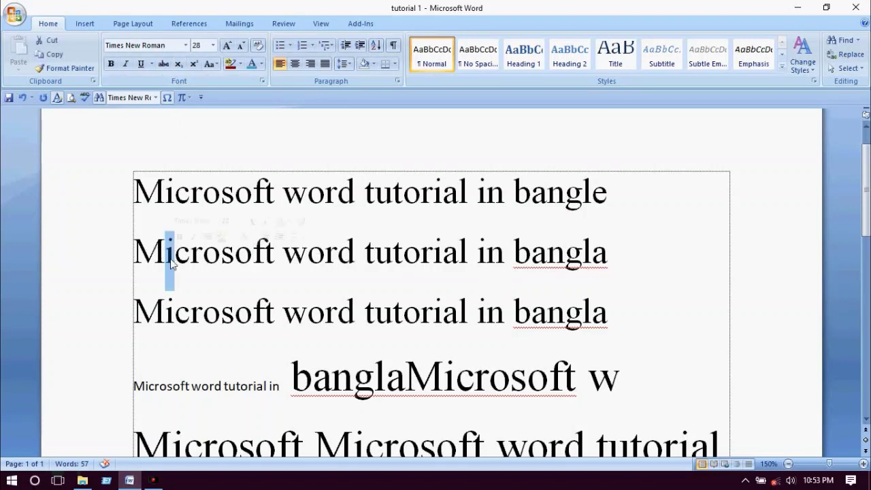
left_click(181, 66)
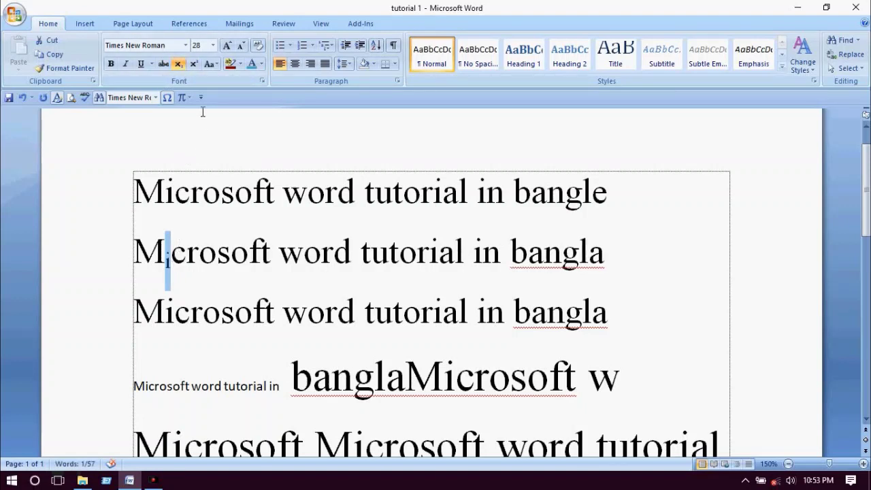
left_click(211, 66)
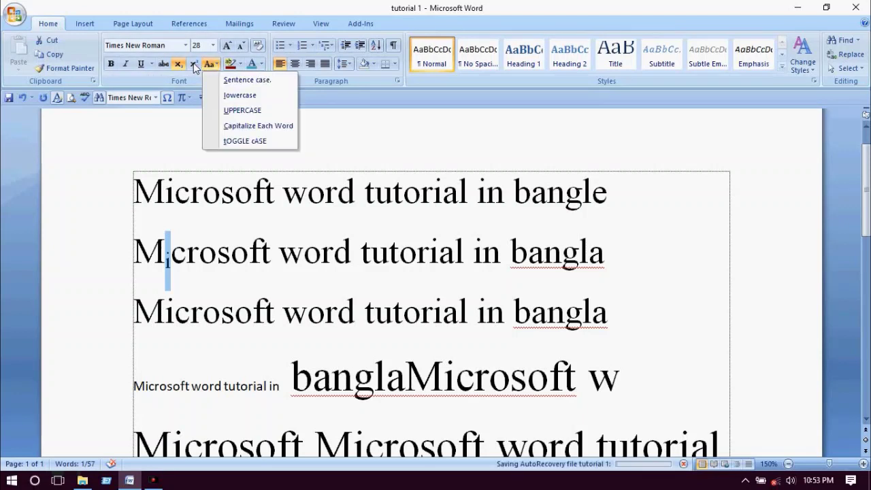
left_click(193, 64)
left_click(193, 65)
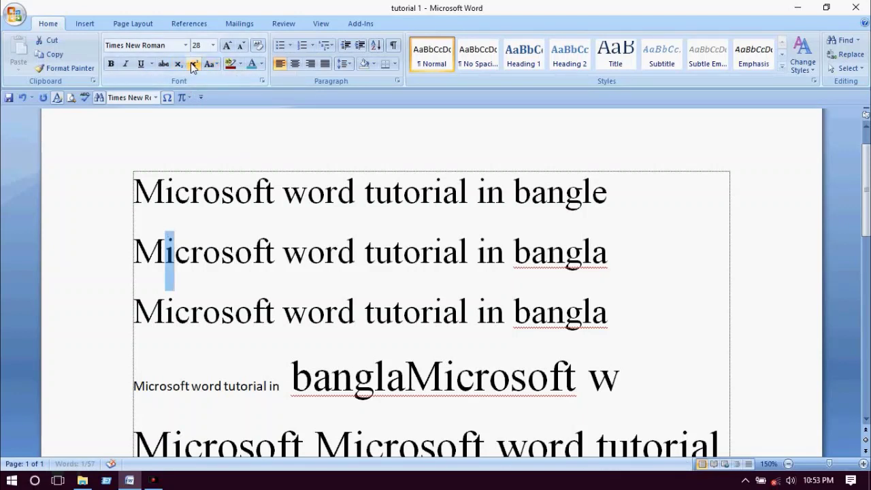
left_click(194, 64)
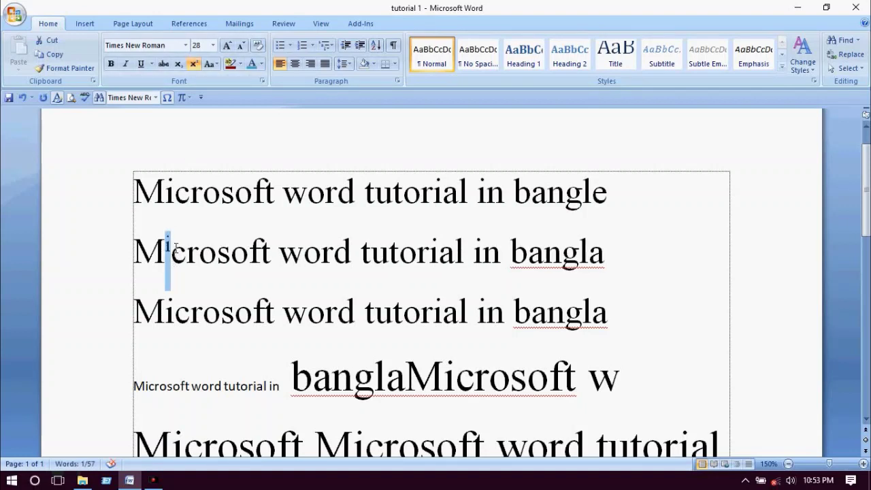
- Make the whole word 'Microsoft' on line 2 subscript after briefly trying superscript
left_click(199, 251)
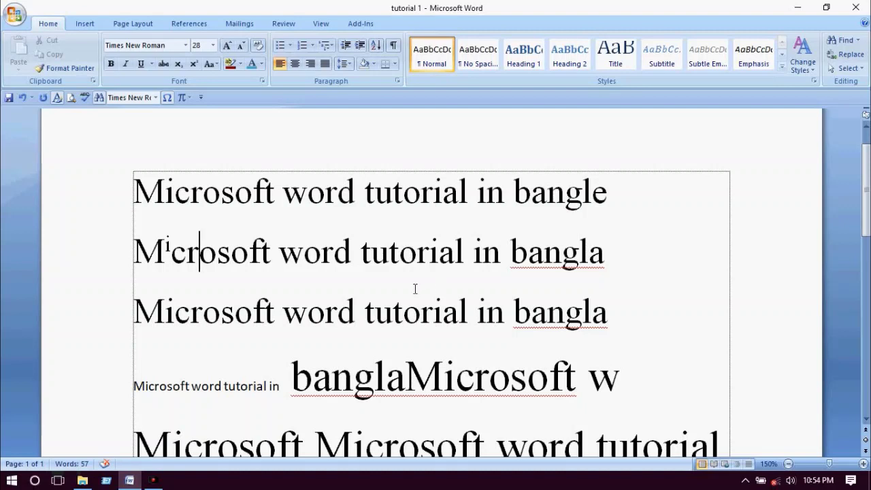
left_click(197, 66)
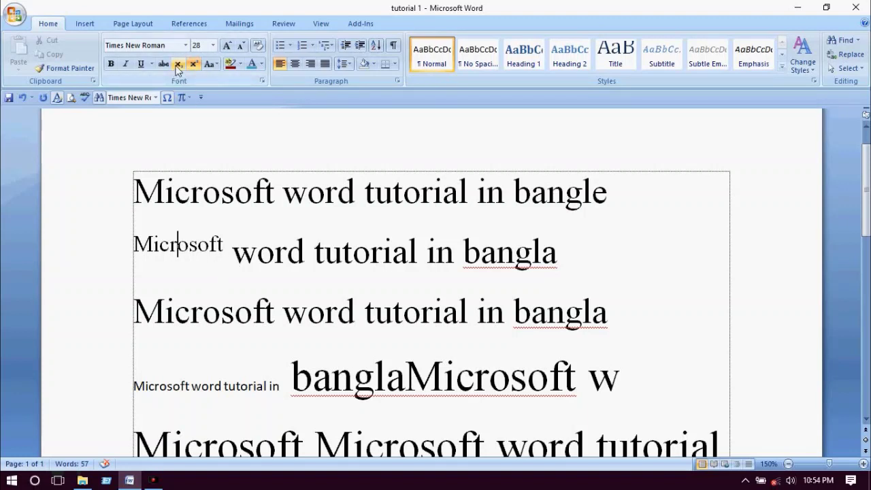
left_click(177, 64)
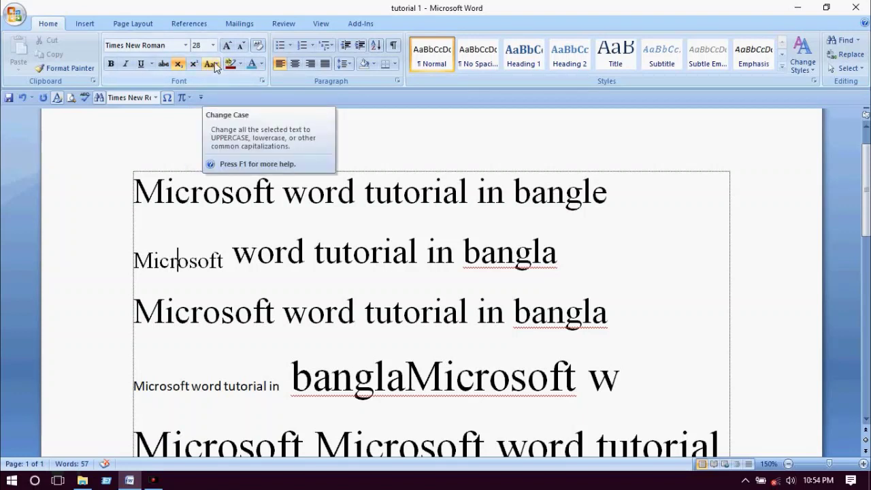
- Select from line 1 through 'Microsoft word' on line 3 and make it lowercase
left_click(215, 63)
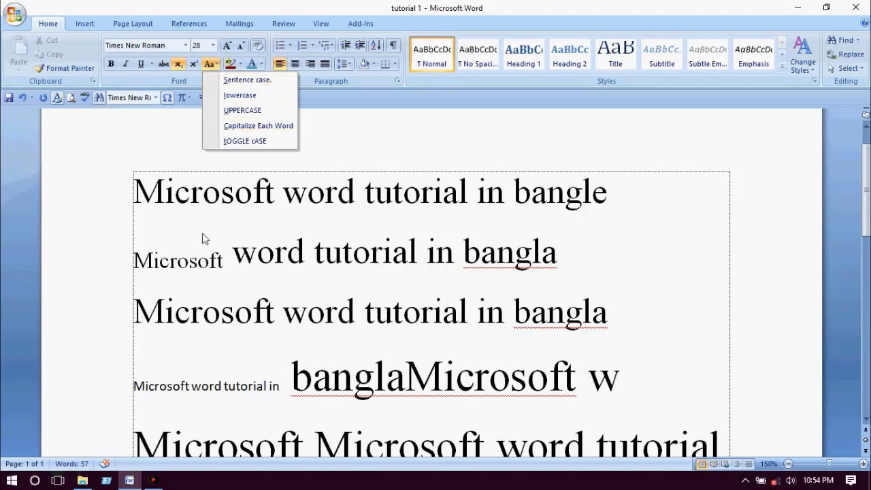
left_click(208, 251)
left_click_drag(134, 191, 353, 299)
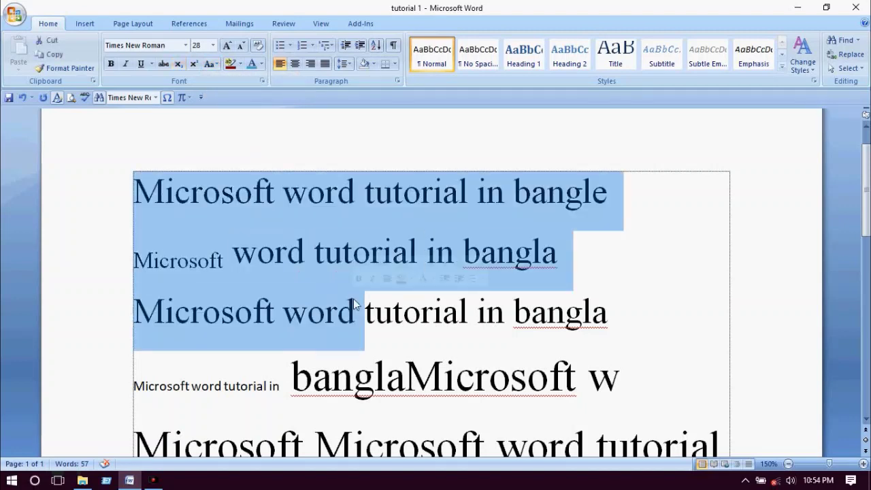
left_click(215, 64)
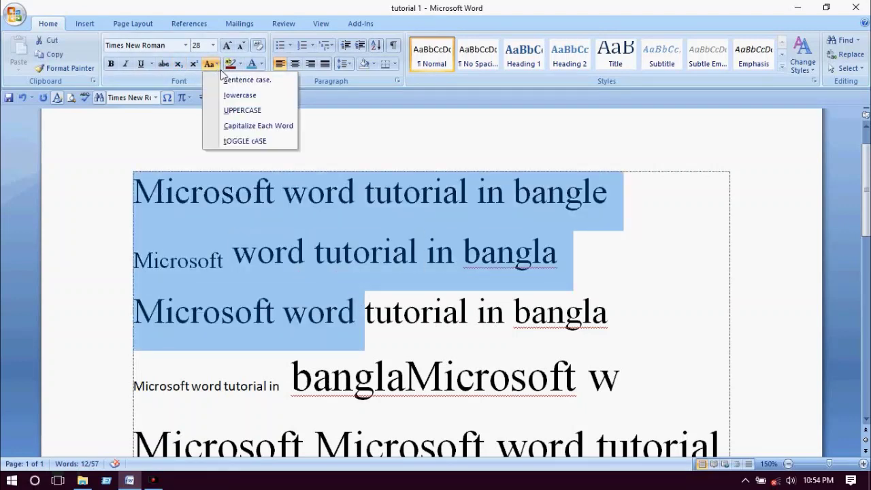
left_click(228, 83)
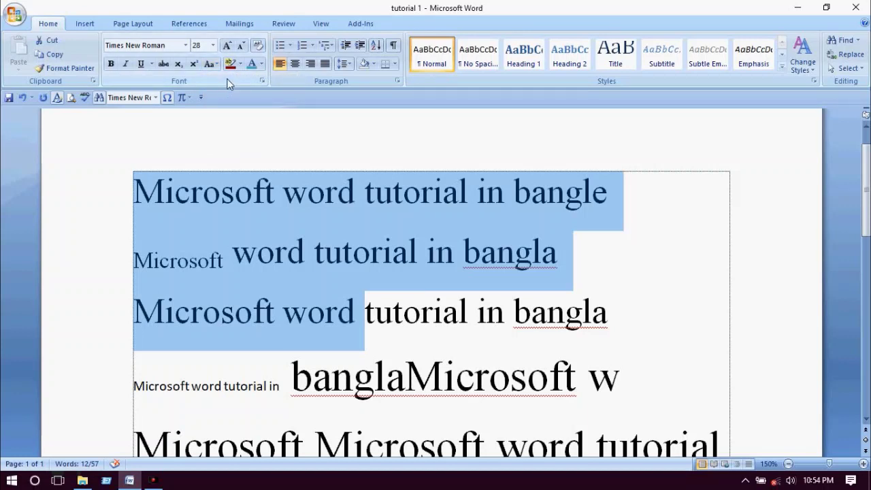
left_click(216, 65)
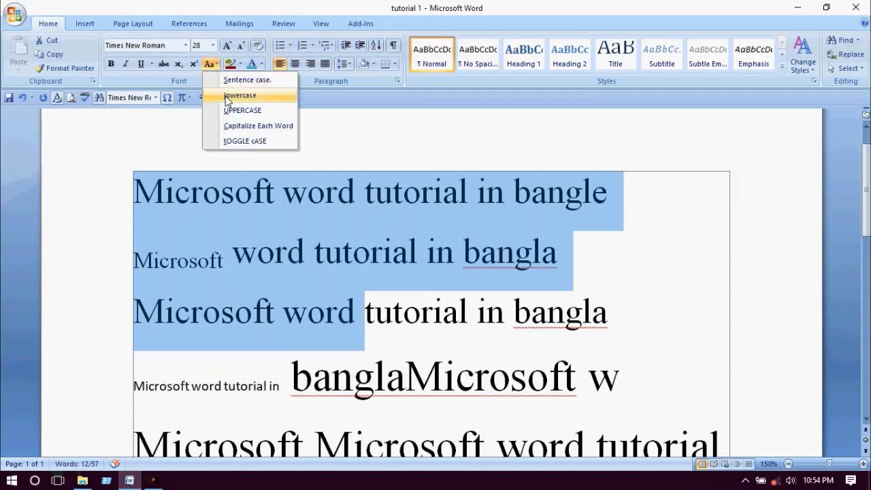
left_click(227, 99)
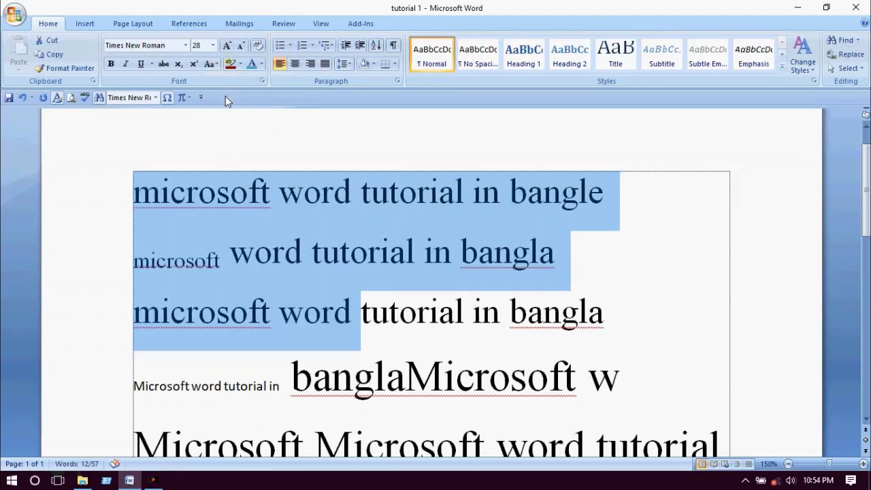
- Change the selected lines to UPPERCASE, then to Capitalize Each Word
left_click(210, 63)
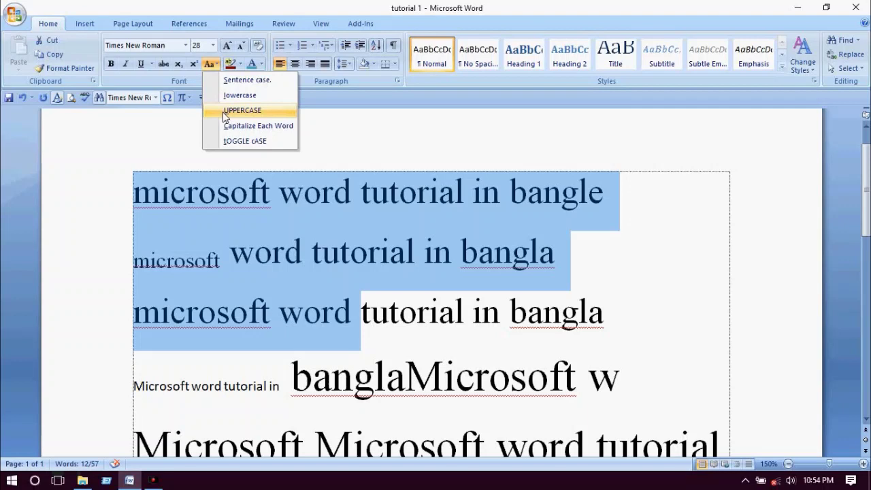
left_click(226, 113)
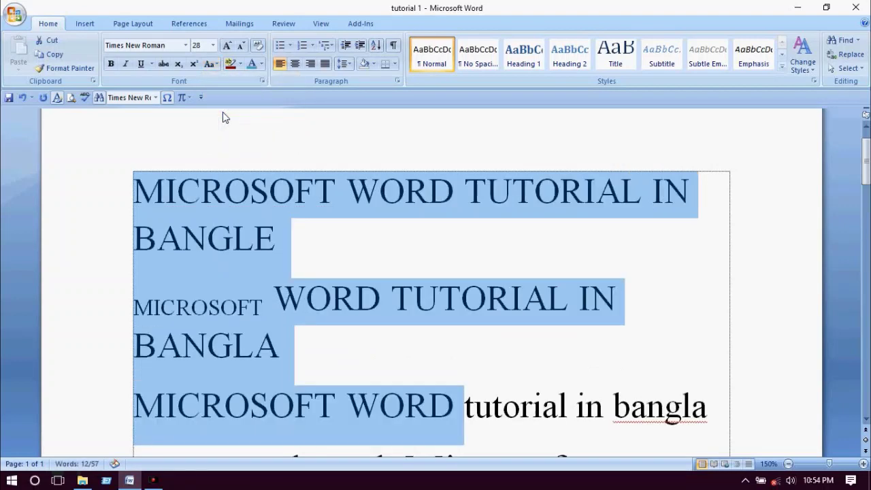
left_click(211, 63)
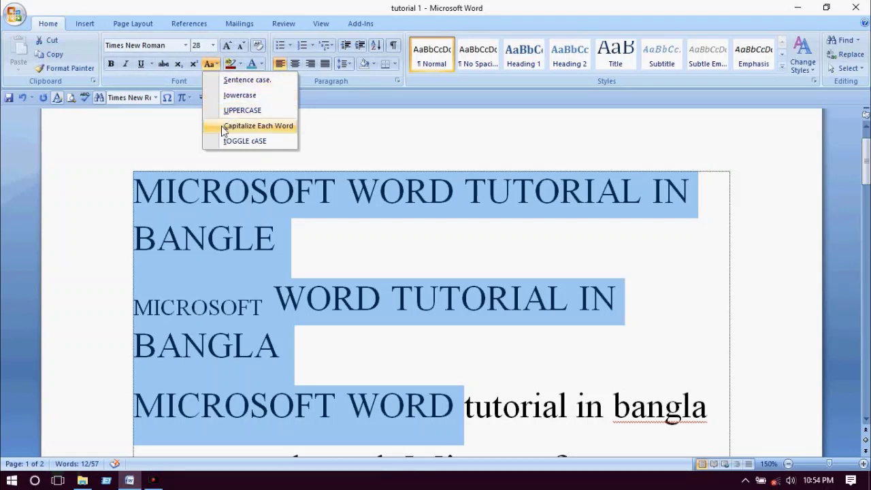
left_click(258, 126)
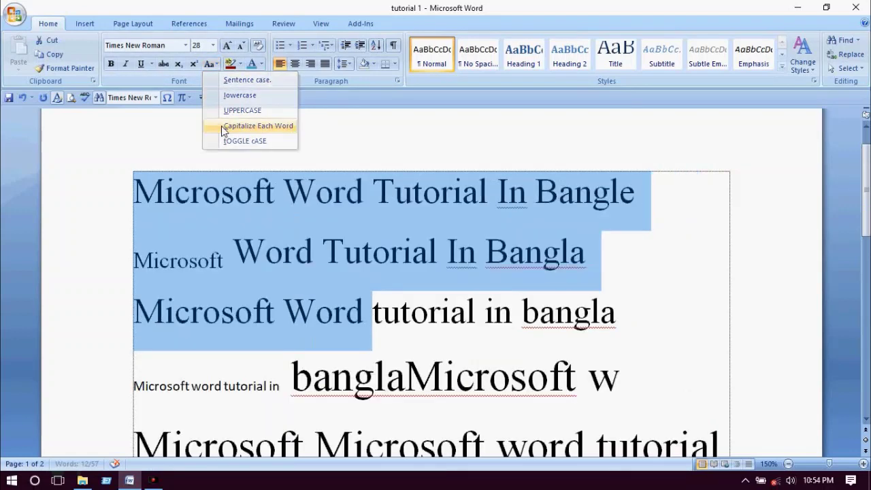
left_click(210, 63)
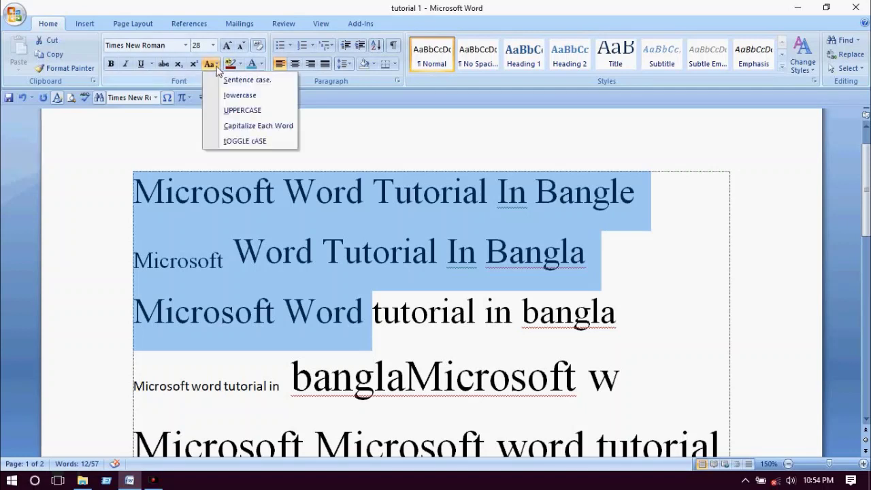
left_click(222, 126)
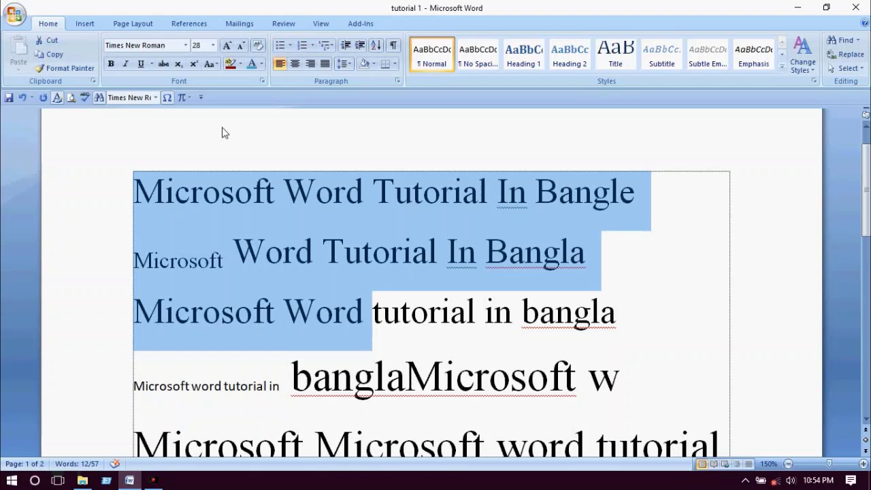
- Try tOGGLE cASE on the selected lines, then clear the selection
left_click(215, 65)
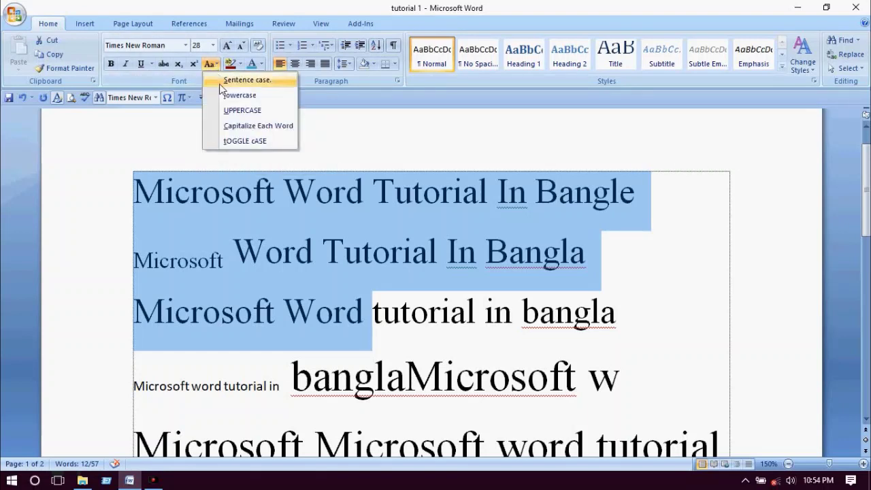
left_click(222, 141)
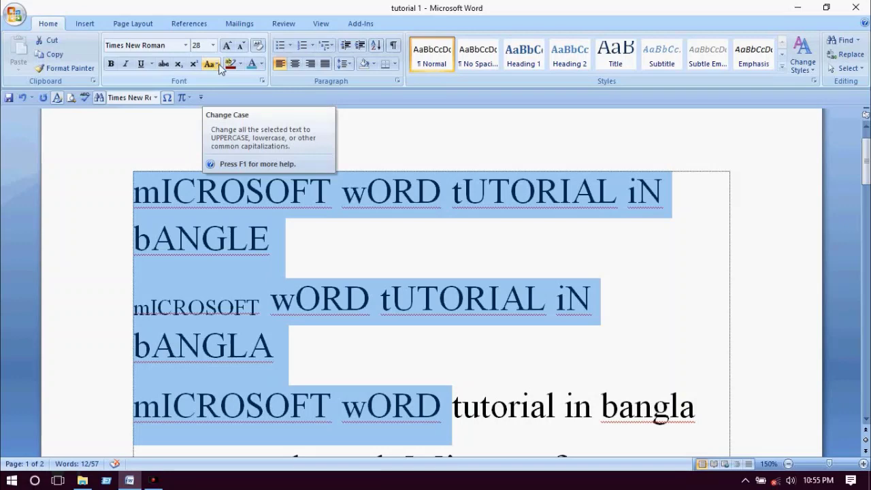
left_click(154, 480)
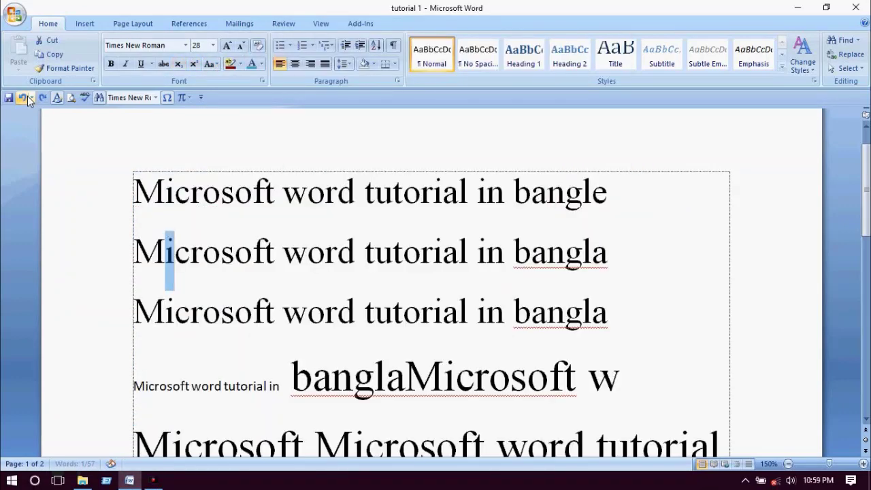
left_click(275, 192)
- Highlight the first three lines in dark red
left_click_drag(133, 191, 512, 318)
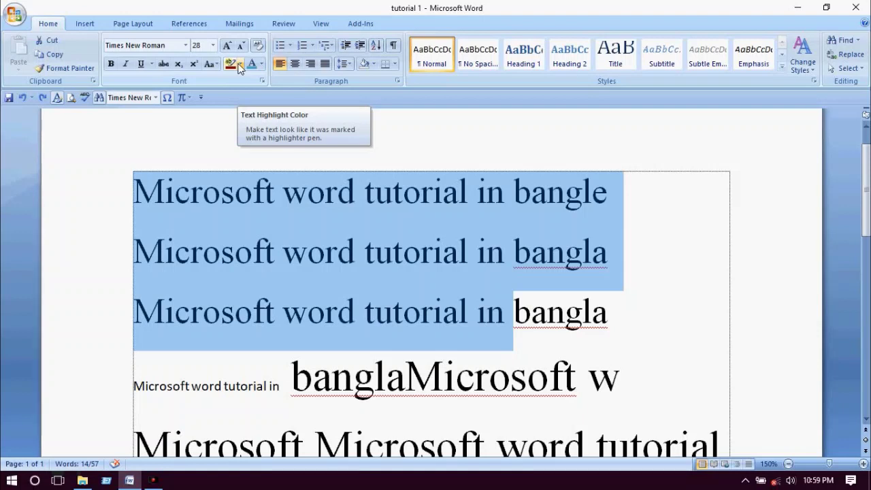
left_click(240, 66)
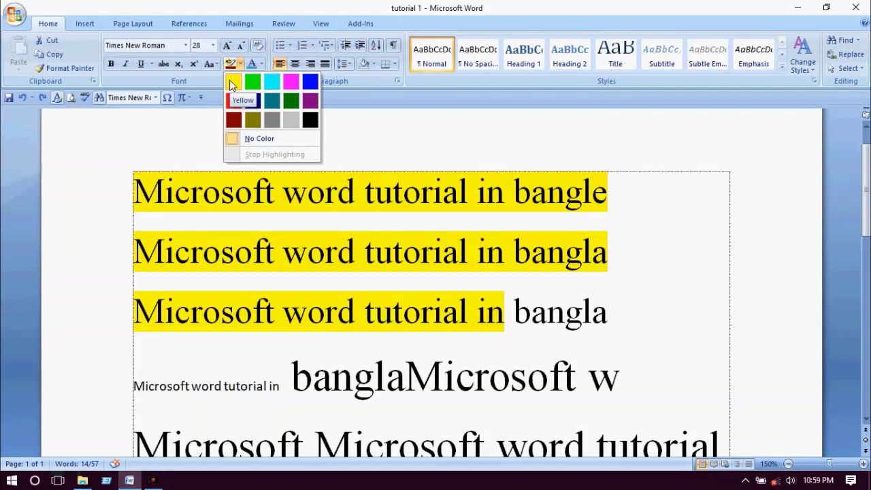
left_click(234, 120)
left_click(398, 225)
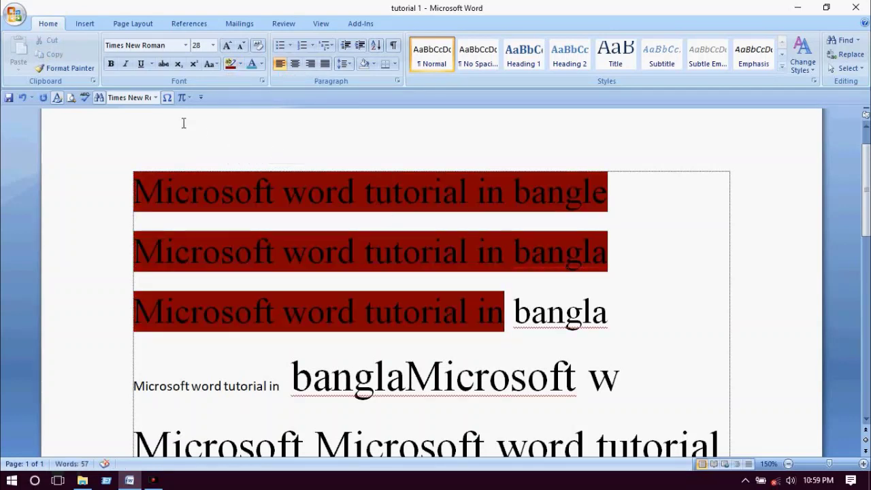
- Give 'tutorial' in line one a custom lavender font colour via More Colors
left_click(260, 64)
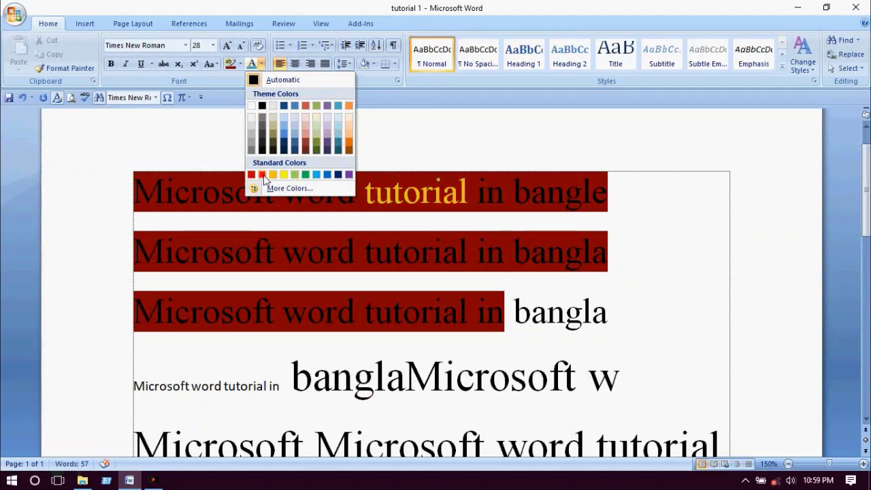
left_click(303, 191)
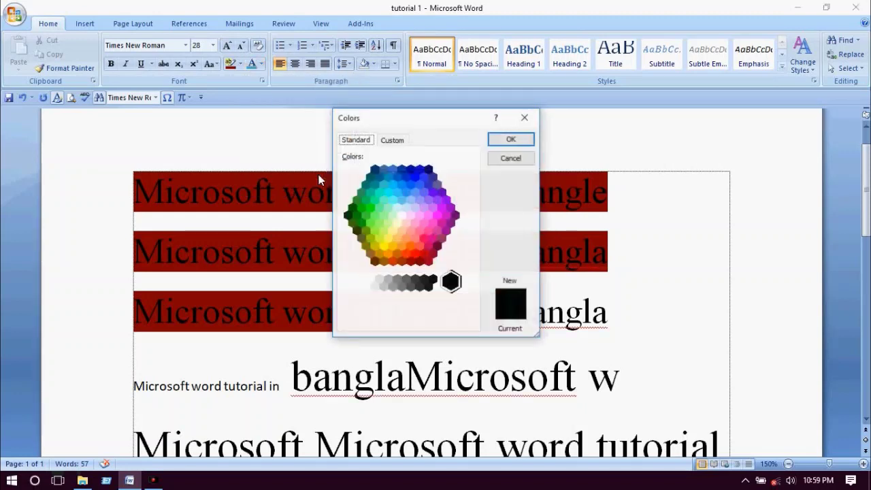
left_click(418, 202)
left_click(397, 238)
left_click(414, 175)
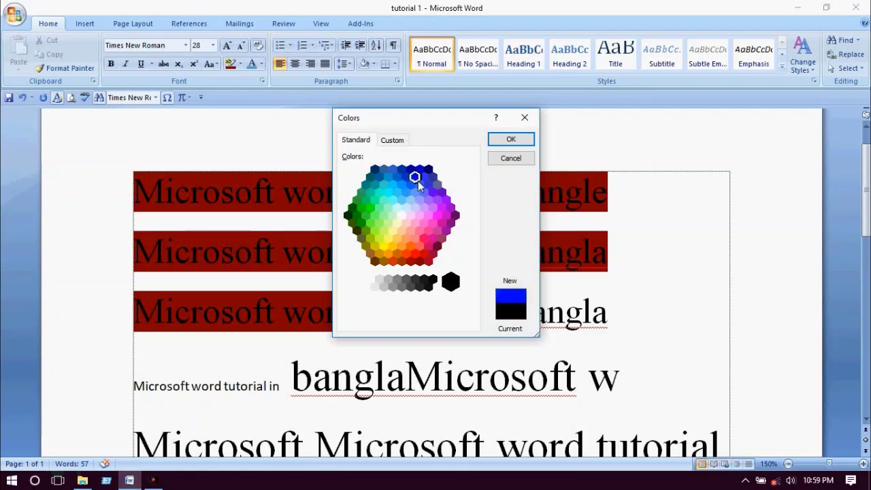
left_click(424, 198)
left_click(392, 140)
left_click(388, 179)
left_click_drag(388, 180, 428, 189)
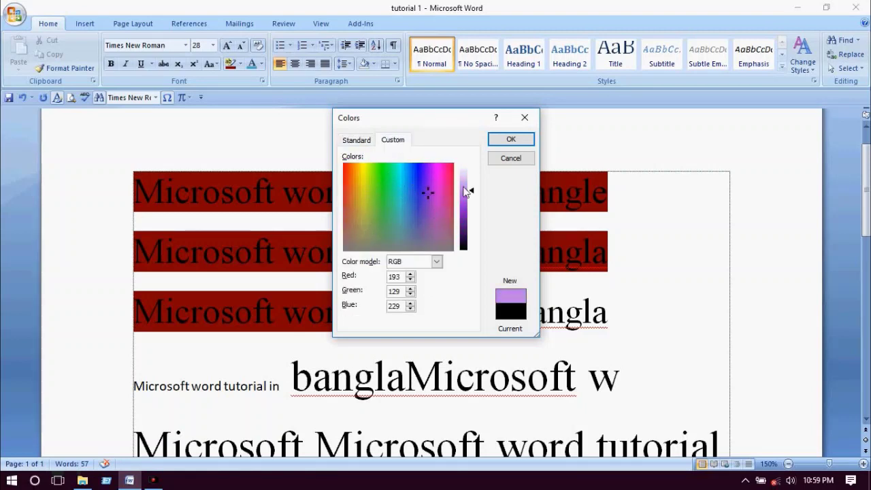
left_click(510, 138)
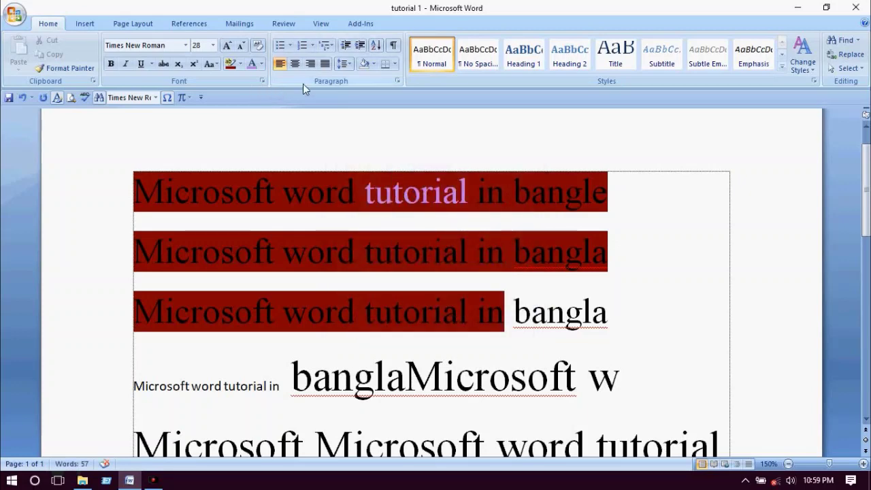
left_click(263, 80)
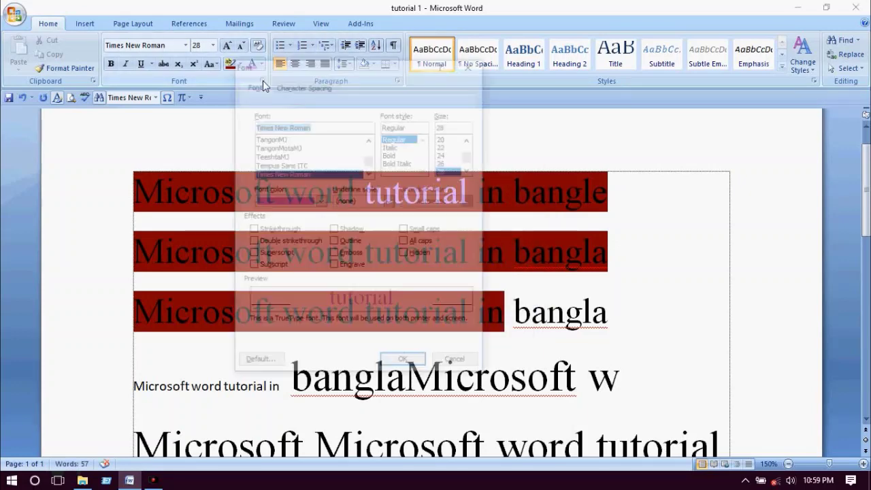
left_click_drag(317, 70, 281, 138)
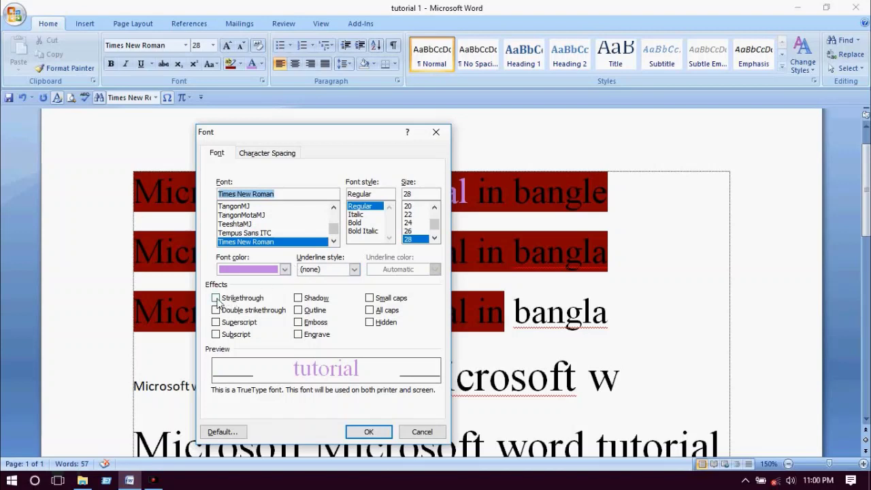
left_click(217, 300)
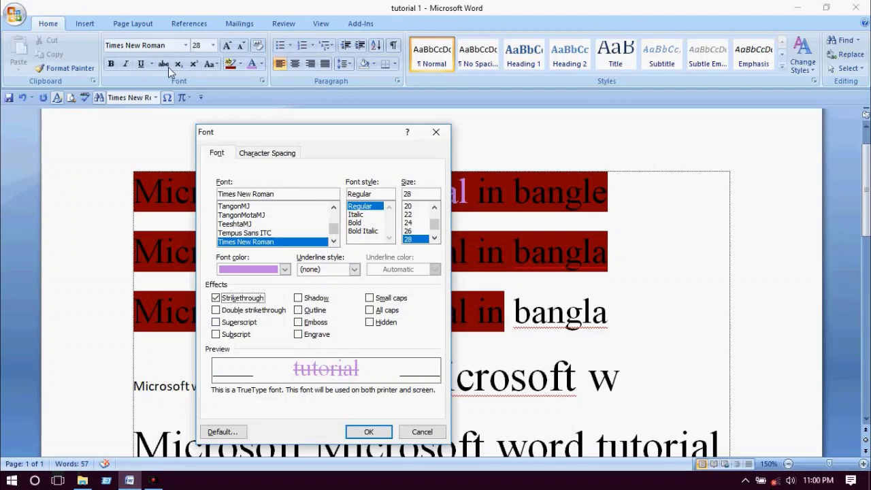
left_click(223, 311)
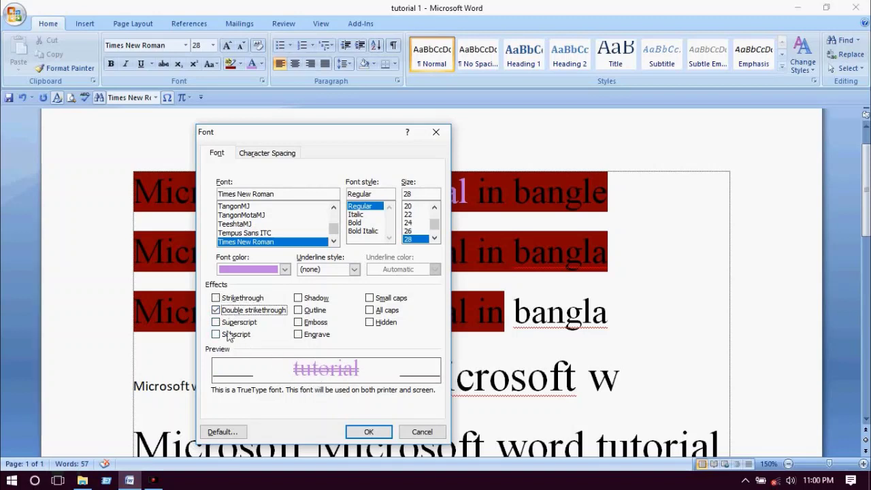
left_click(215, 310)
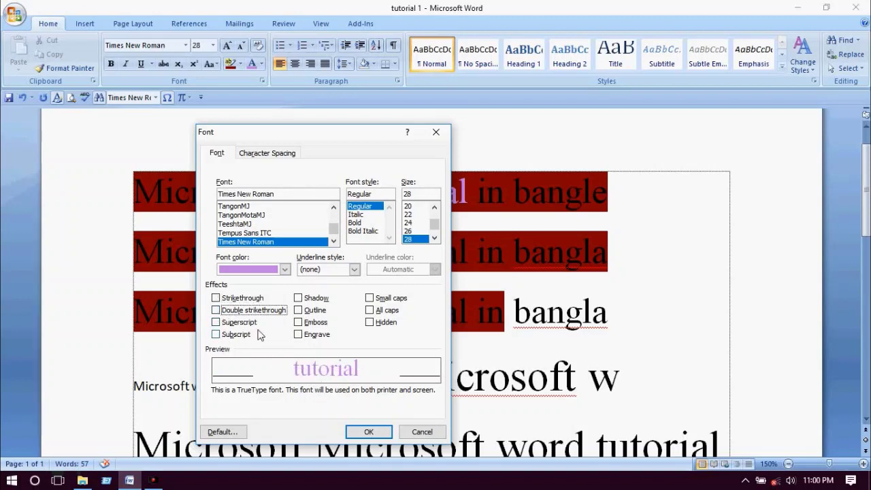
left_click(304, 300)
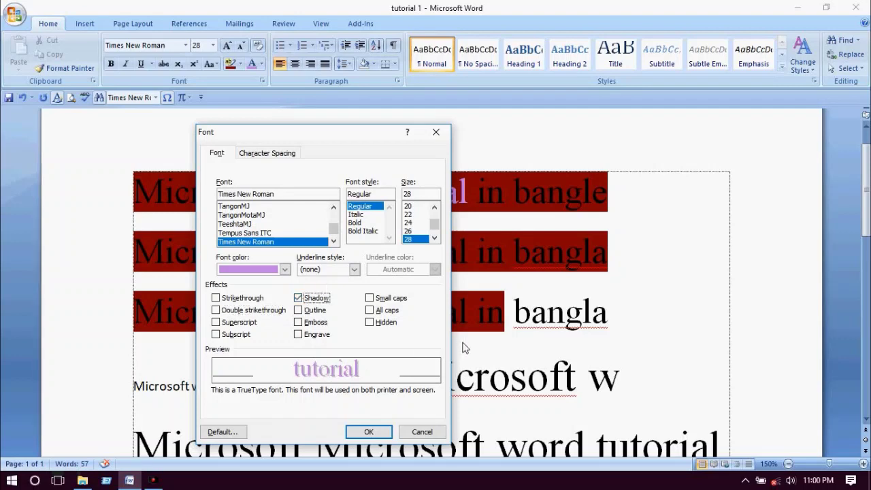
left_click(436, 132)
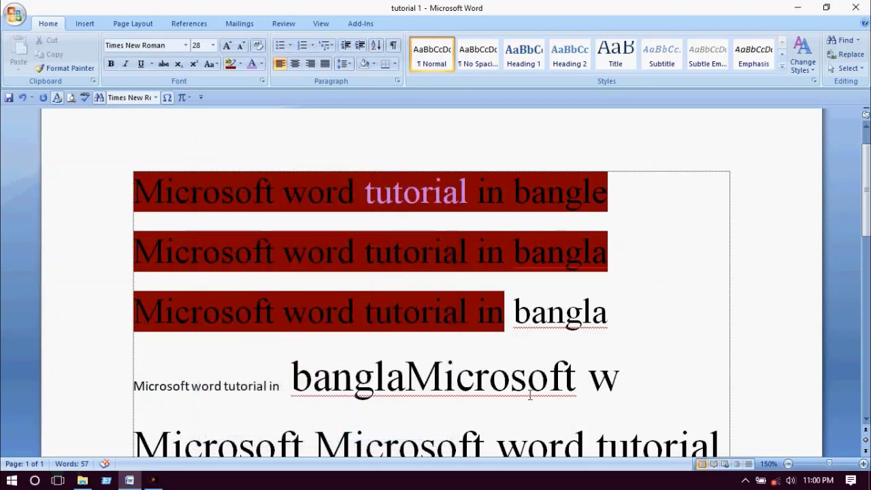
left_click_drag(524, 385, 645, 380)
- Select the trailing W and enlarge it to 80 pt
left_click(646, 380)
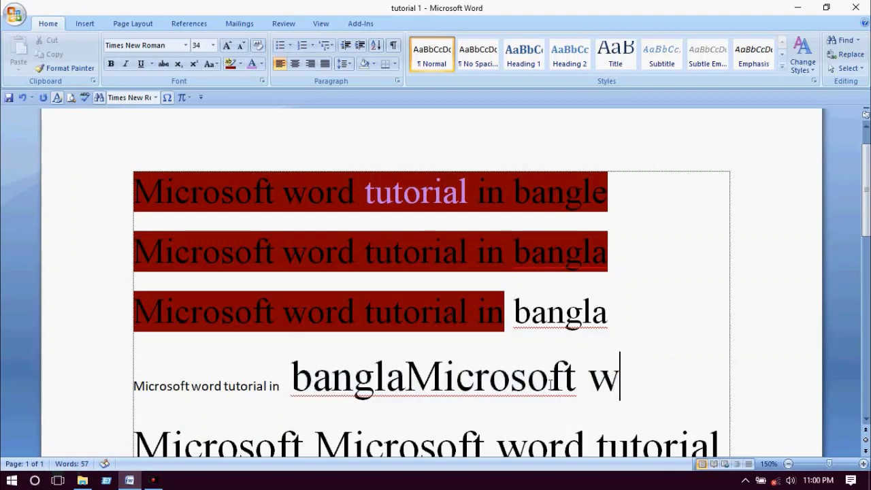
left_click_drag(587, 381, 625, 393)
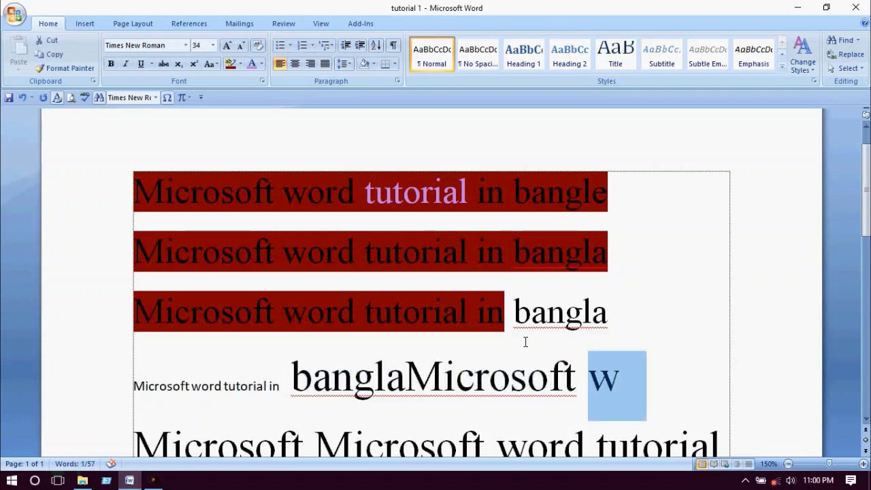
key("ctrl+bracketright")
key("ctrl+bracketright")
key("ctrl+bracketright")
key("ctrl+bracketright")
key("ctrl+bracketright")
key("ctrl+bracketright")
key("ctrl+bracketright")
key("ctrl+bracketright")
key("ctrl+bracketright")
key("ctrl+bracketright")
key("ctrl+bracketright")
key("ctrl+bracketright")
key("ctrl+bracketright")
key("ctrl+bracketright")
key("ctrl+bracketright")
key("ctrl+bracketright")
key("ctrl+bracketright")
key("ctrl+bracketright")
key("ctrl+bracketright")
key("ctrl+bracketright")
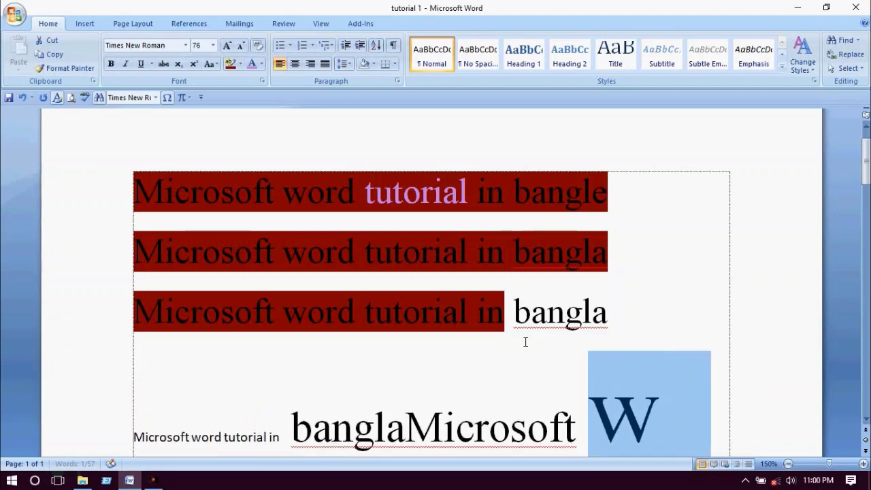
key("ctrl+bracketright")
key("ctrl+bracketright")
key("ctrl+bracketright")
key("ctrl+bracketright")
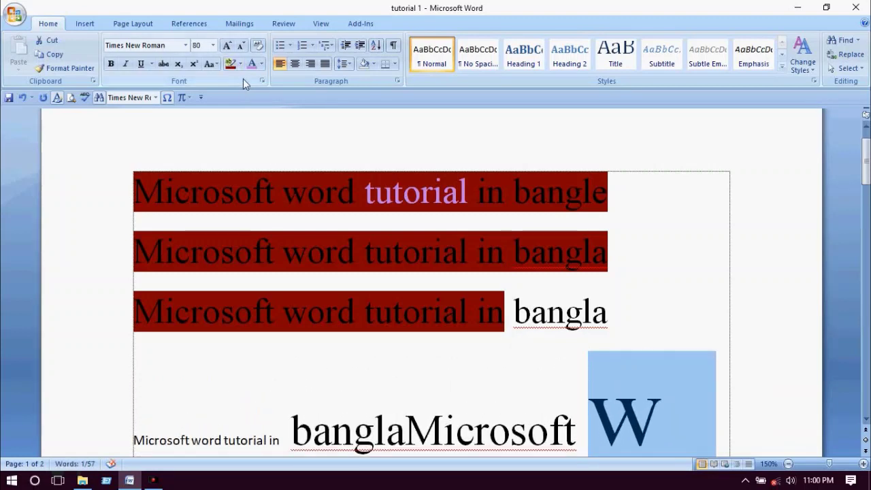
- Apply a Shadow effect to the W through the Font dialog
left_click(262, 81)
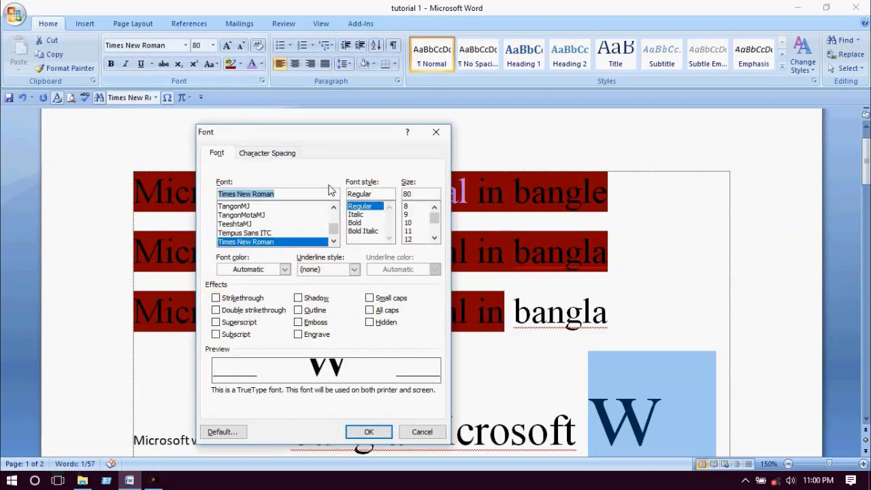
left_click(298, 298)
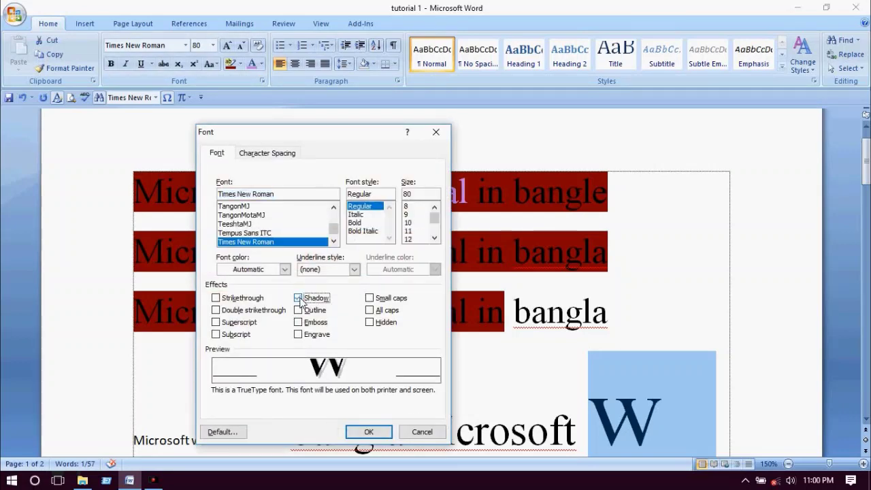
left_click(369, 427)
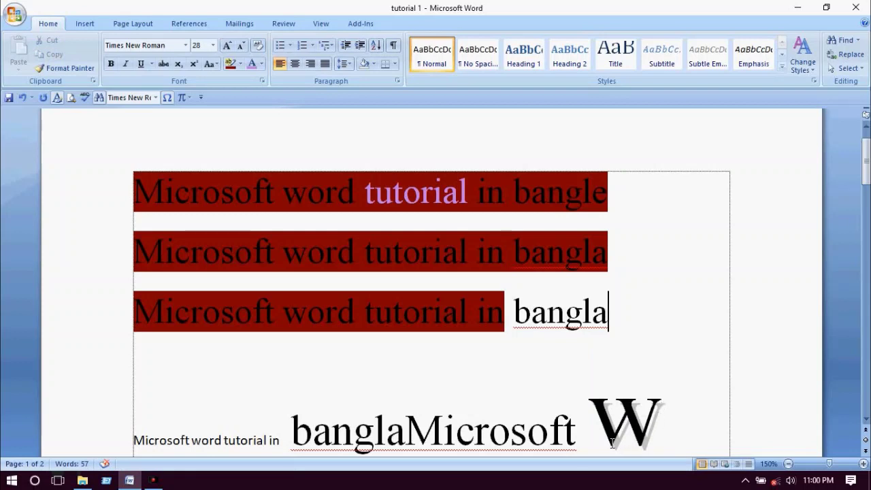
left_click(655, 346)
scroll(654, 346, "down", 2)
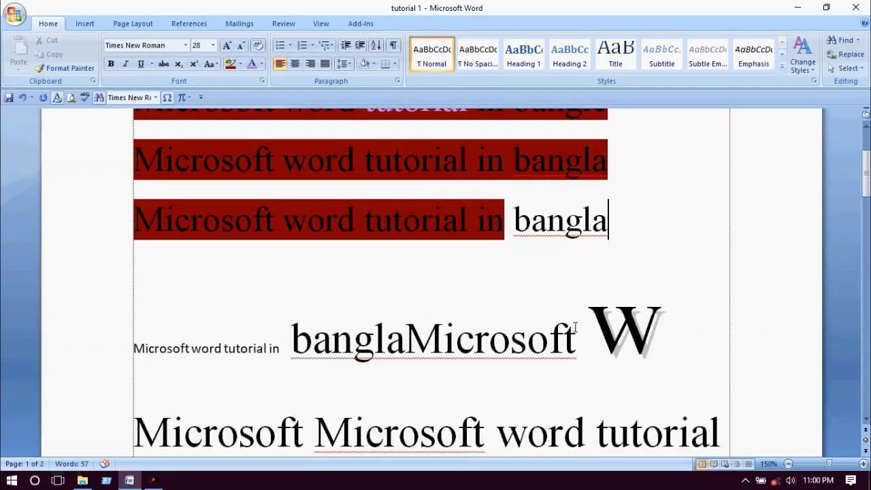
double_click(619, 340)
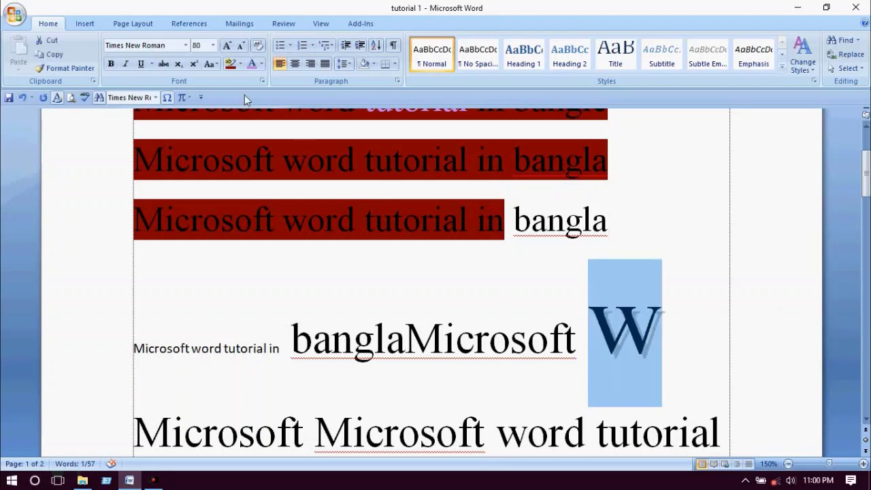
left_click(262, 81)
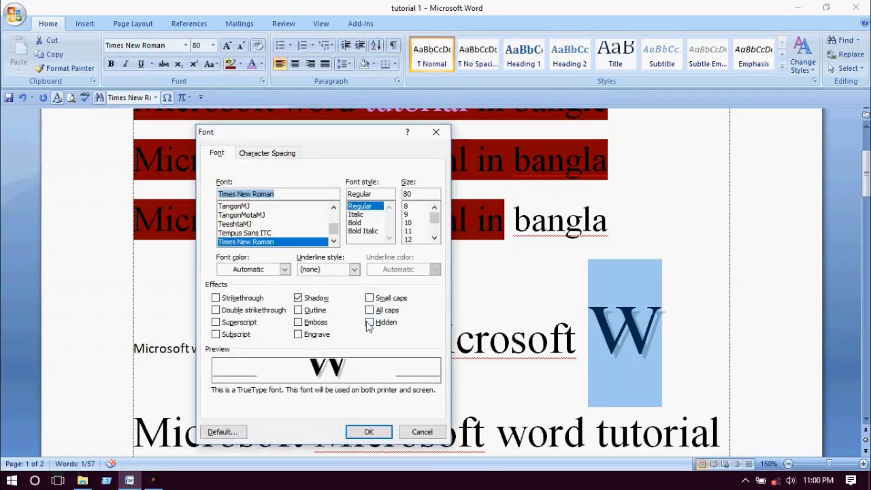
left_click(299, 310)
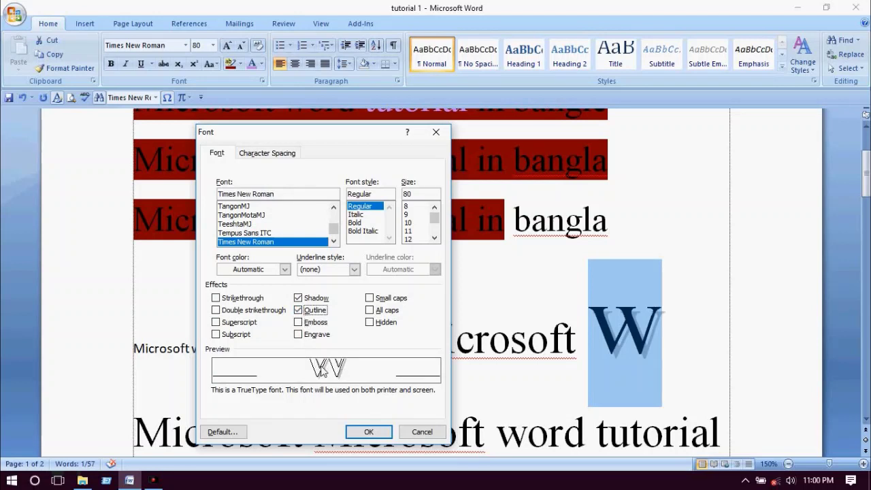
left_click(298, 323)
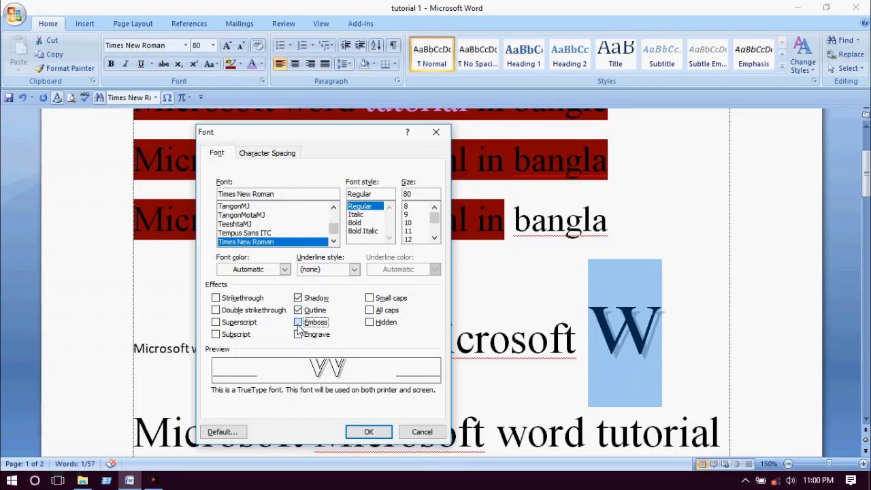
left_click(298, 334)
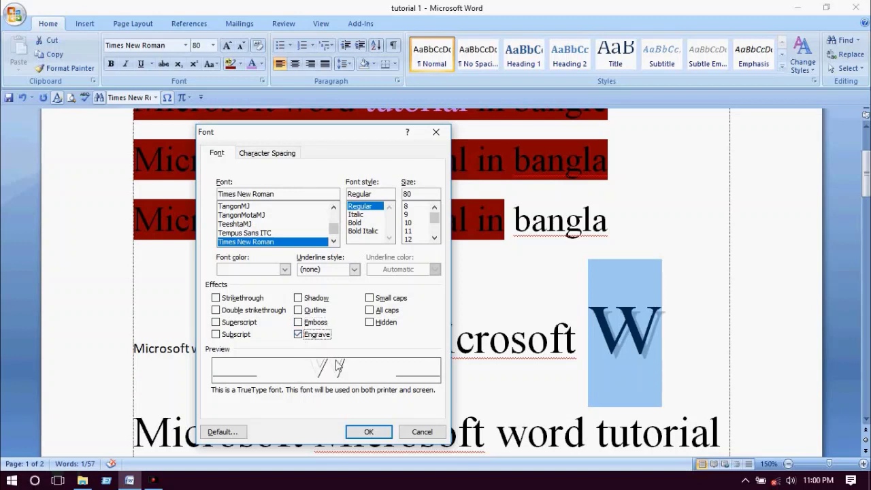
left_click(369, 298)
left_click(369, 309)
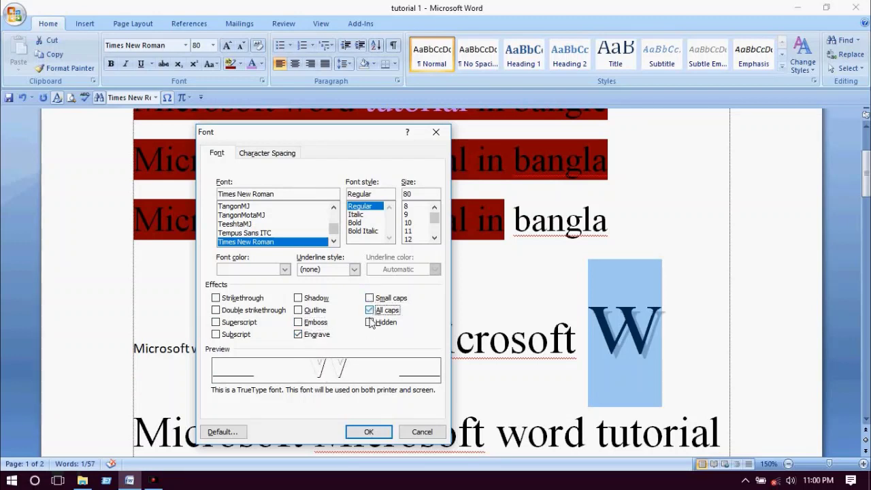
left_click(371, 324)
left_click(371, 322)
left_click(369, 322)
left_click(370, 298)
left_click(354, 270)
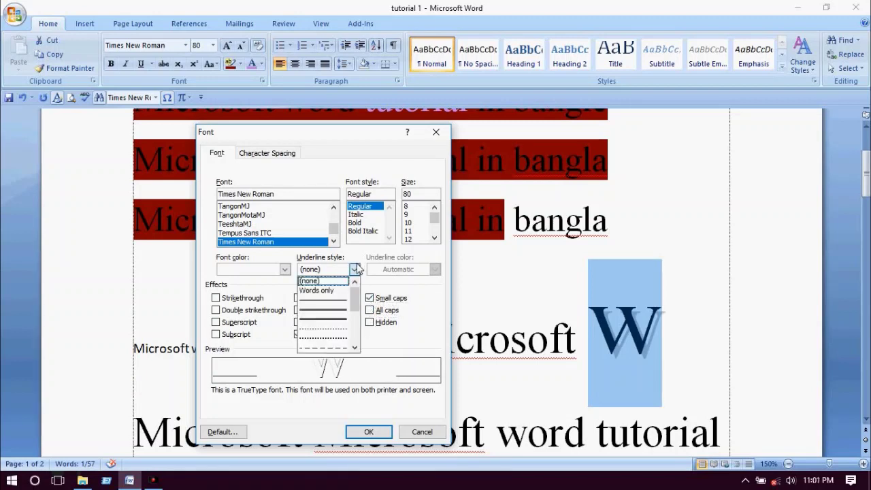
left_click(436, 278)
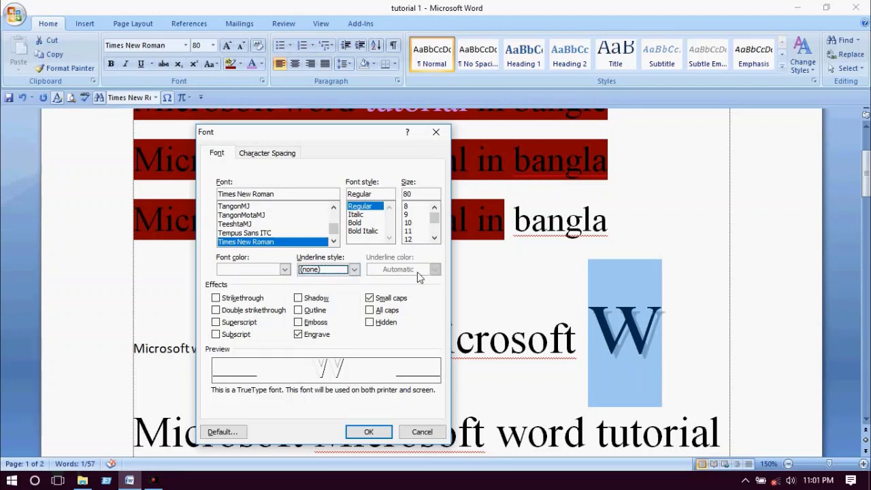
left_click(280, 156)
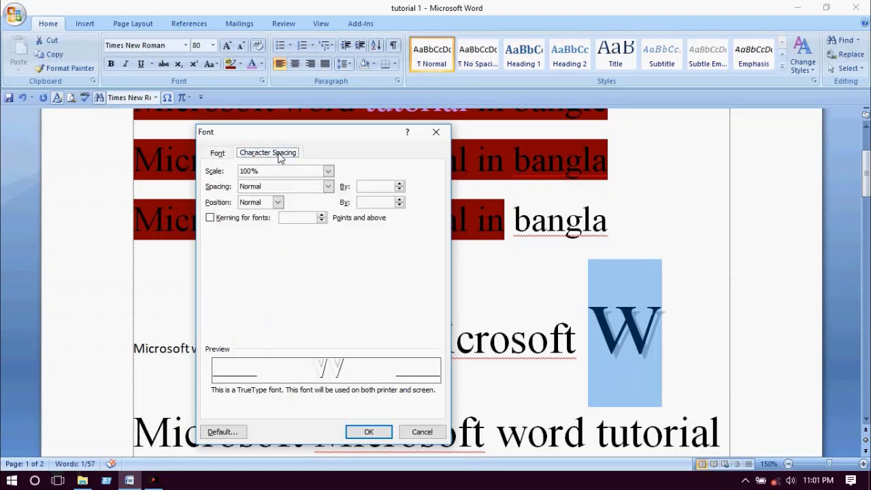
left_click(217, 155)
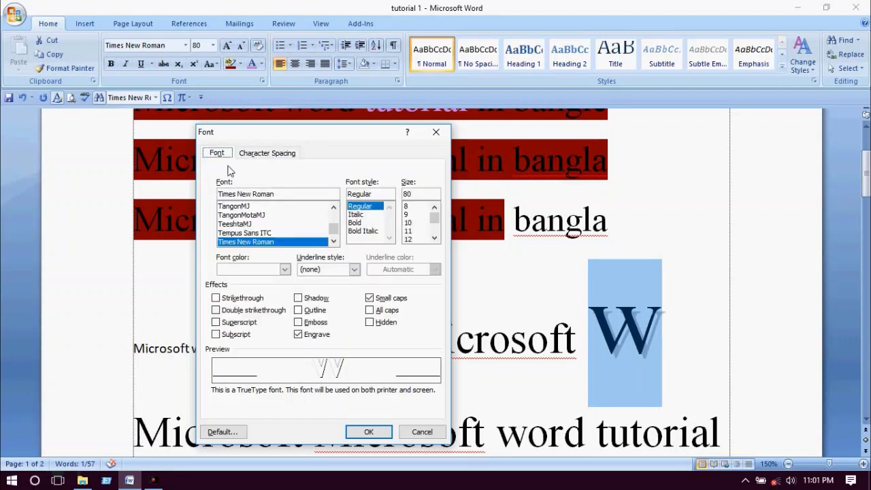
left_click(437, 133)
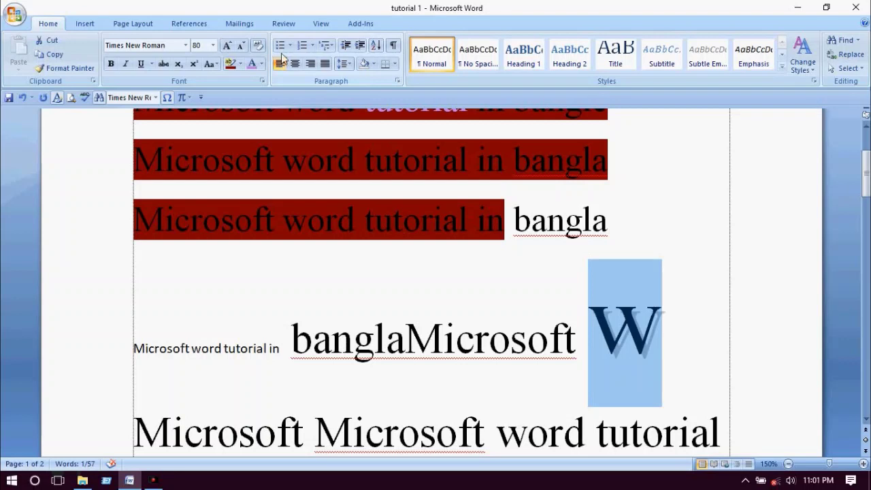
left_click(307, 219)
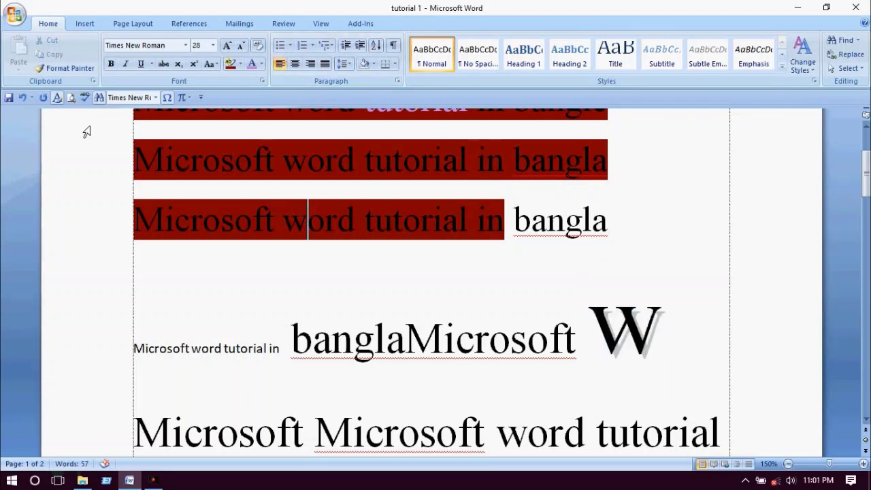
- Undo the recent shadow and size edits to the large W
left_click(21, 97)
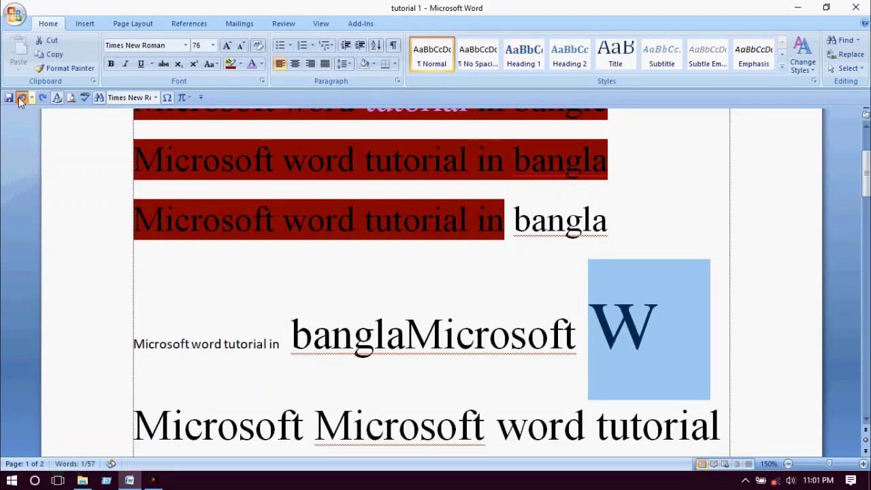
left_click(22, 97)
left_click(21, 97)
left_click(21, 97)
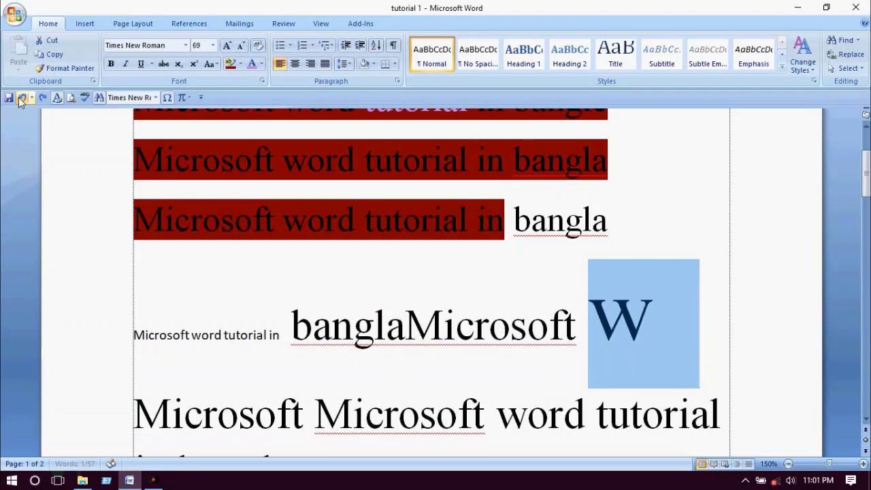
left_click(21, 97)
left_click(21, 97)
scroll(246, 224, "up", 2)
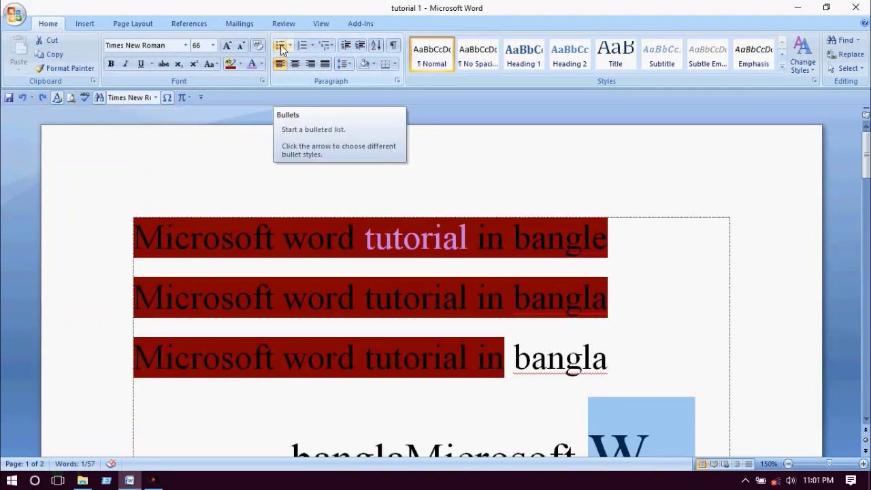
- Select the English lines through the Bengali lines
left_click_drag(166, 234, 469, 389)
scroll(477, 341, "down", 6)
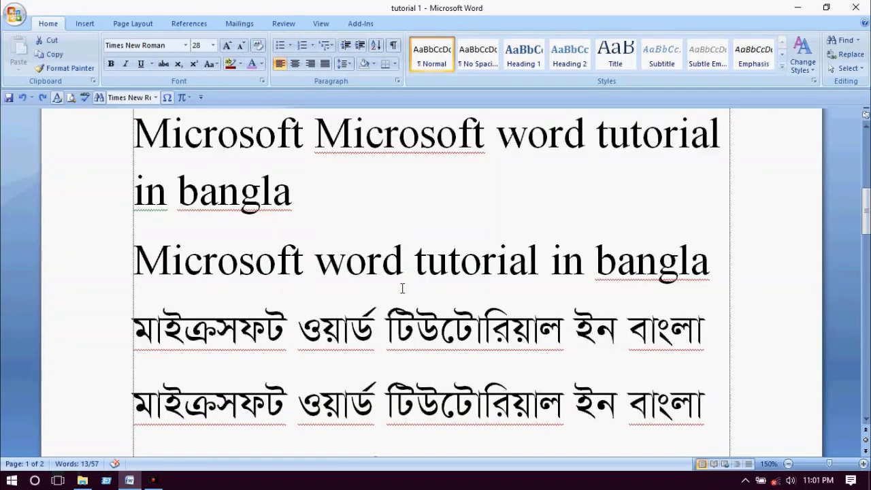
left_click_drag(402, 289, 486, 299)
scroll(482, 393, "up", 3)
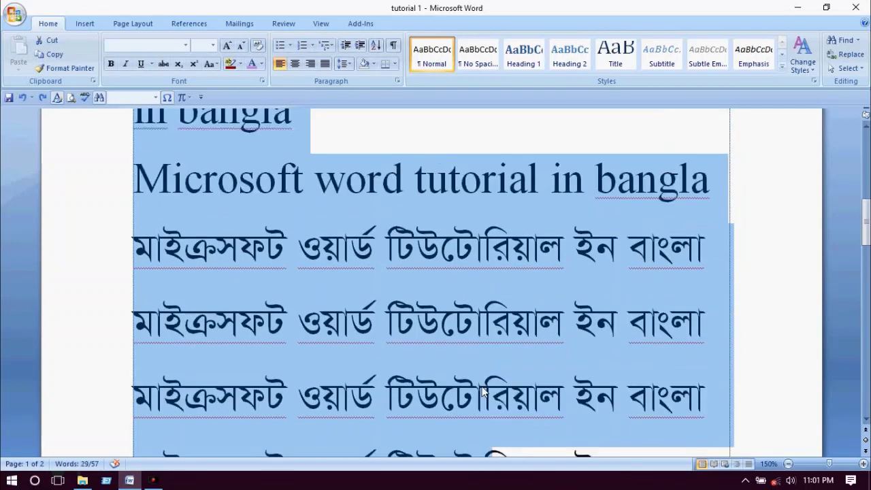
scroll(482, 392, "up", 2)
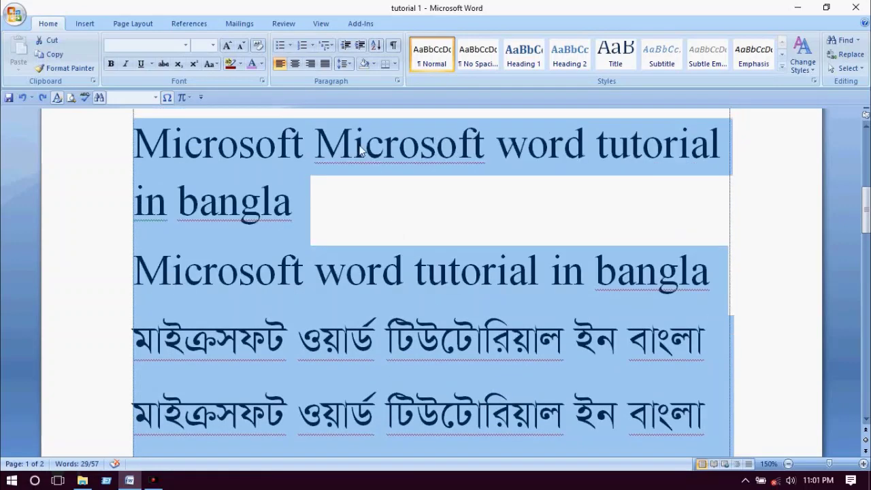
- Define a ♣ club-symbol bullet, apply it to the lines, then turn bullets off
left_click(290, 45)
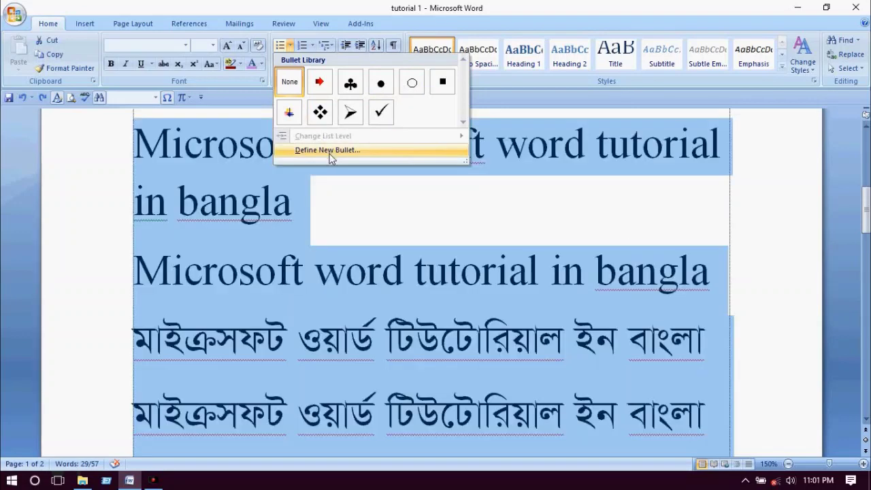
left_click(332, 150)
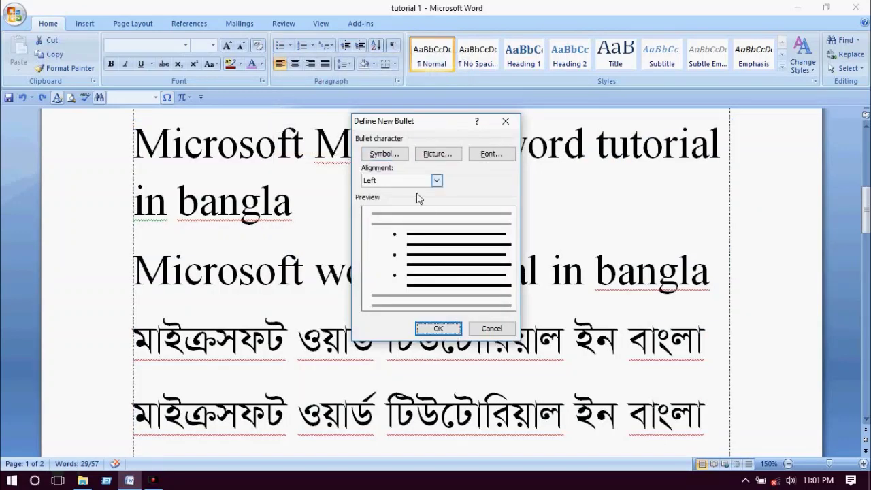
left_click(385, 154)
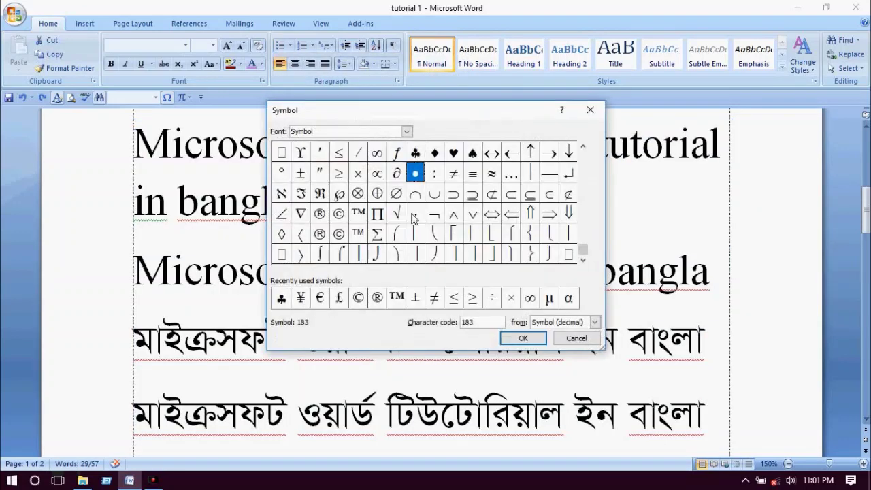
left_click(396, 194)
left_click(339, 194)
left_click(300, 173)
left_click(415, 173)
left_click(434, 152)
left_click(415, 153)
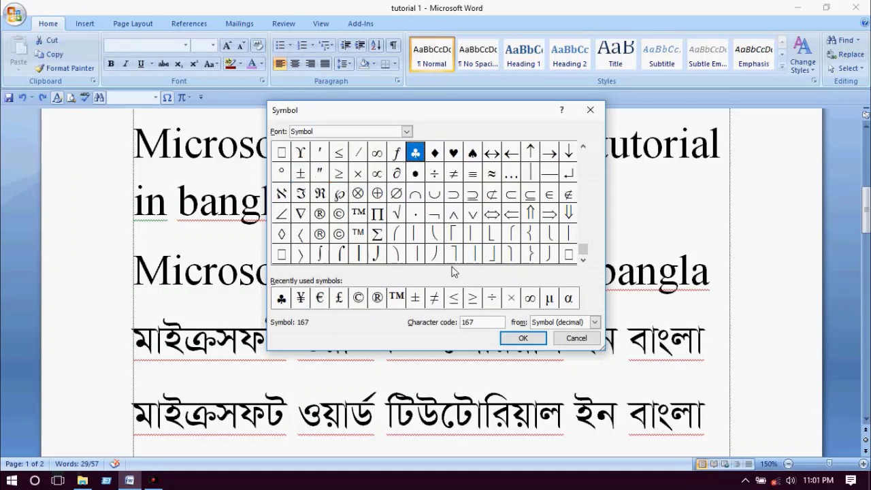
left_click(523, 338)
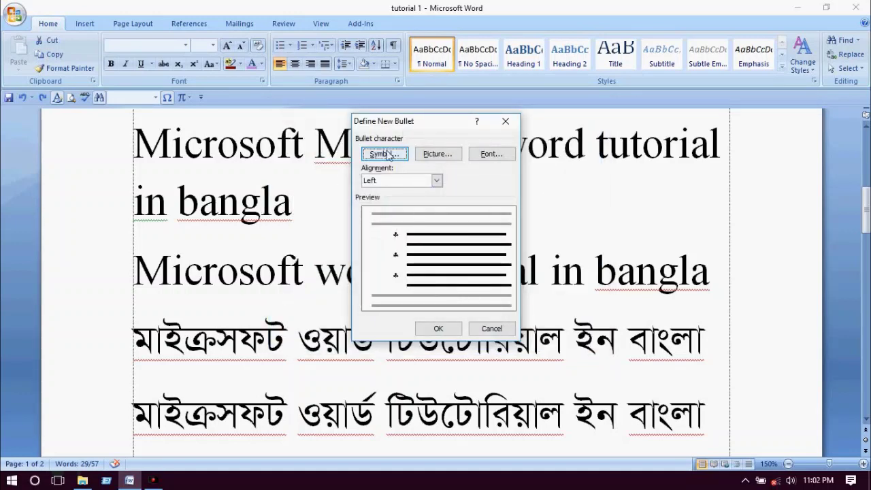
left_click(438, 329)
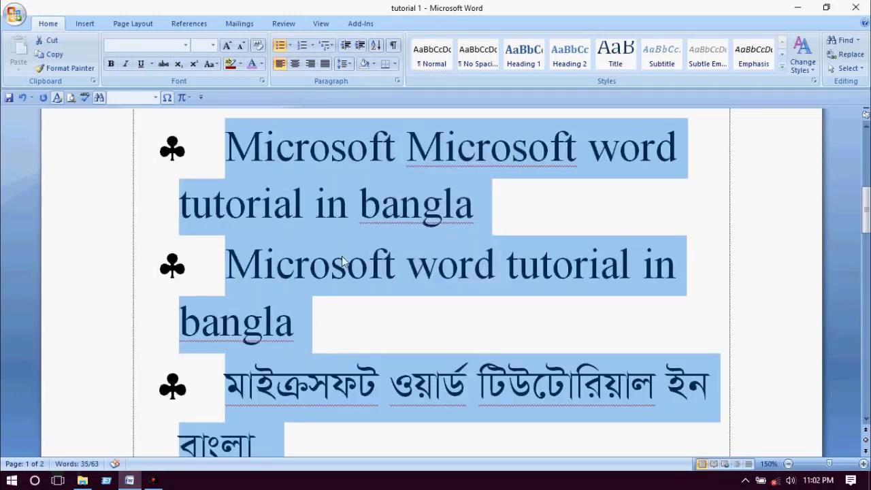
left_click(281, 46)
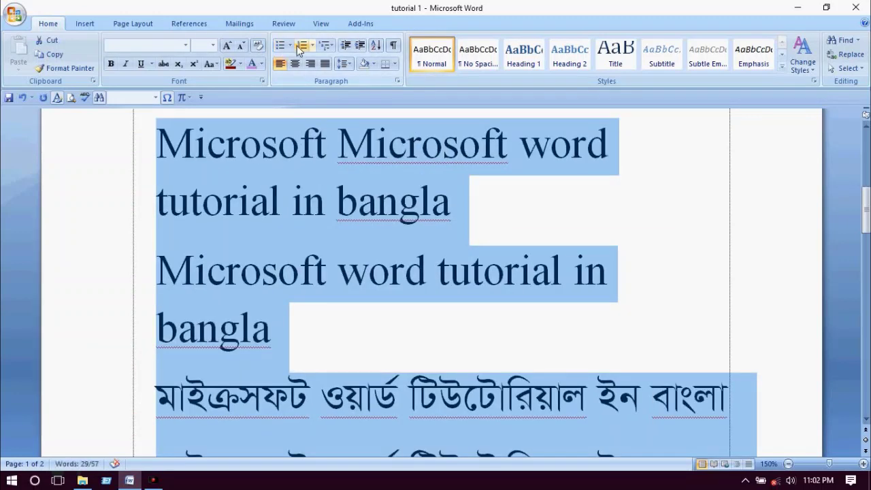
- Number the selected lines (1., 2., ৩.) and show the numbering format choices
left_click(290, 46)
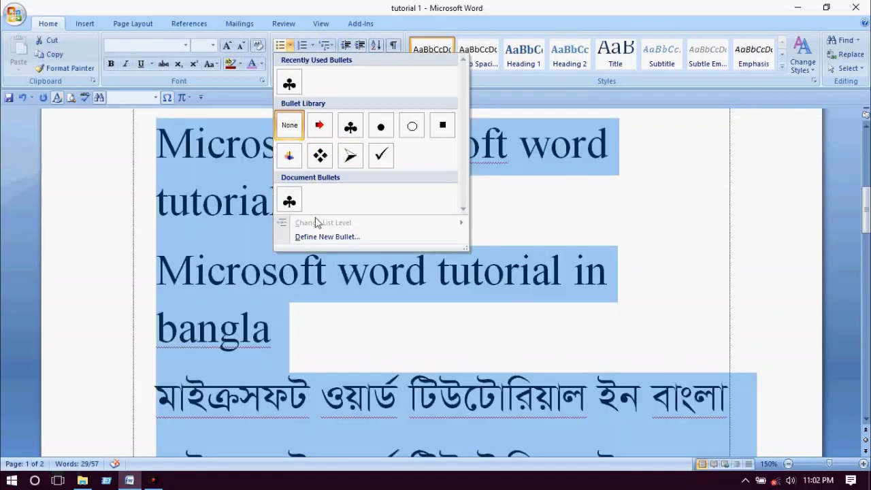
left_click(302, 45)
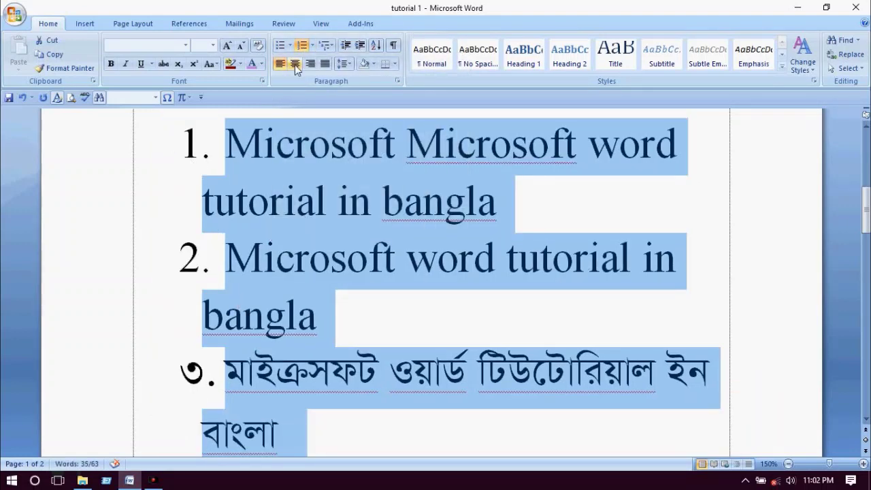
left_click(311, 46)
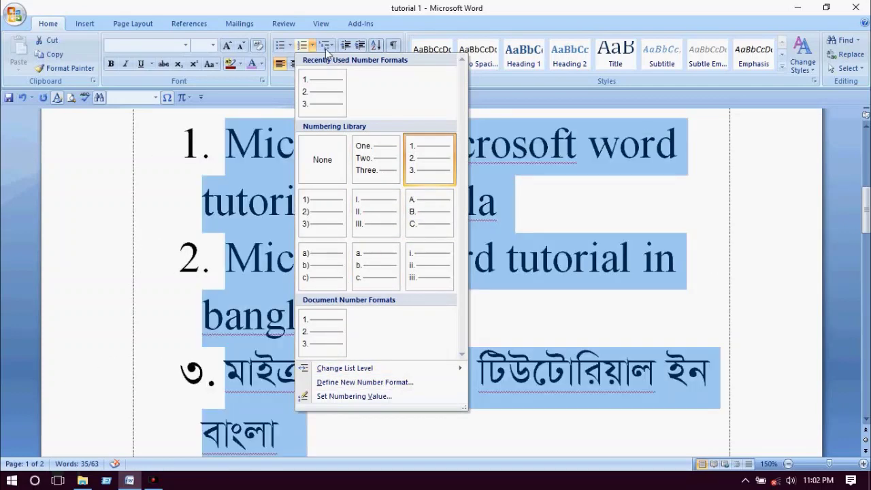
- Preview multilevel list styles without applying one, then decrease the list indent one level
left_click(329, 45)
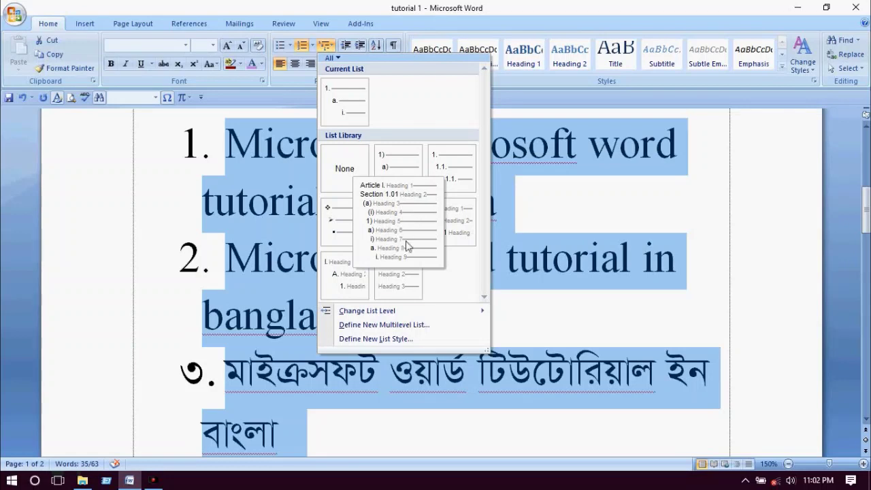
mouse_move(399, 277)
mouse_move(405, 234)
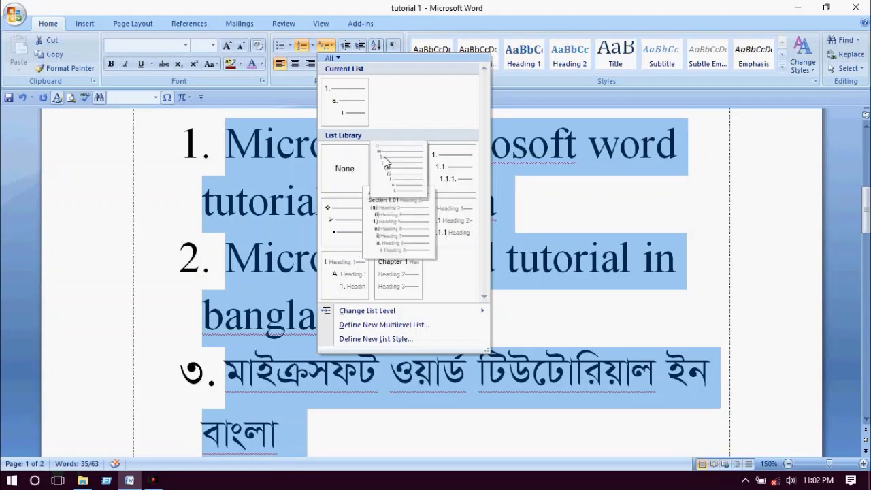
mouse_move(367, 168)
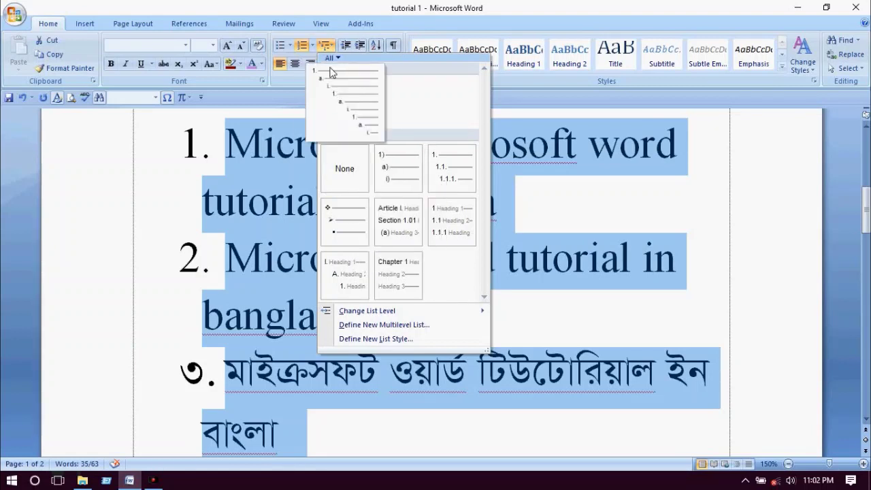
left_click(330, 46)
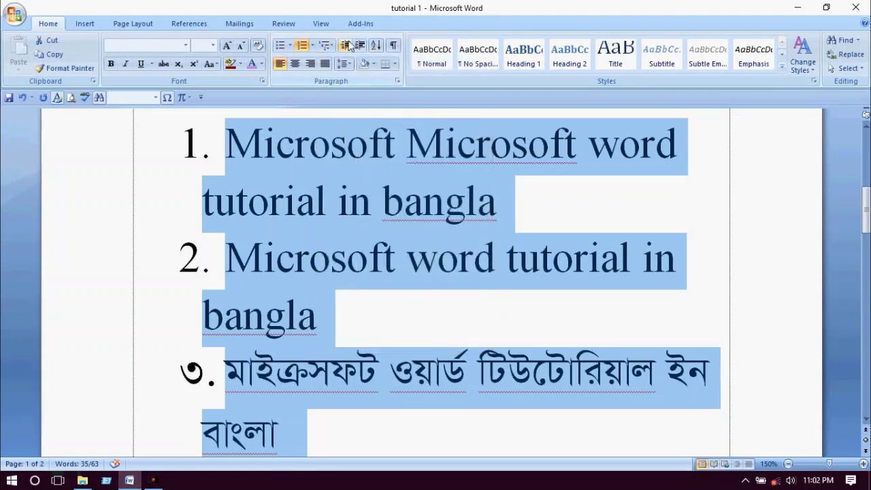
left_click(349, 47)
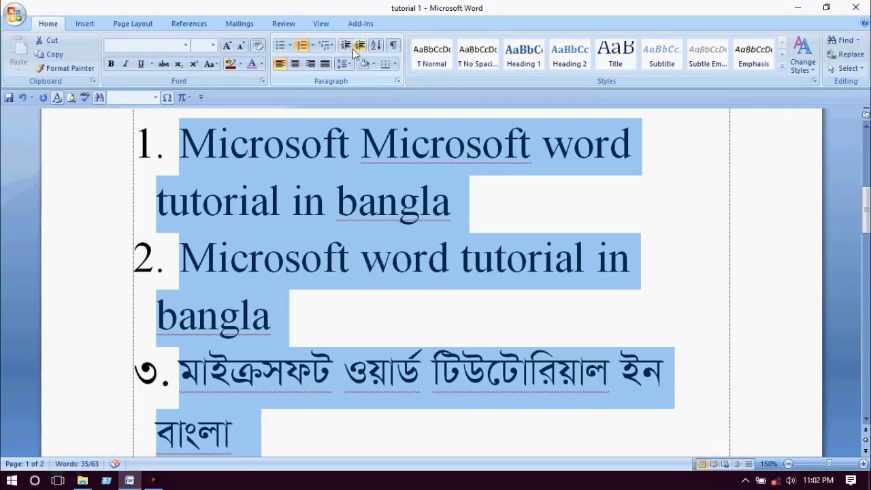
left_click(357, 46)
left_click(360, 46)
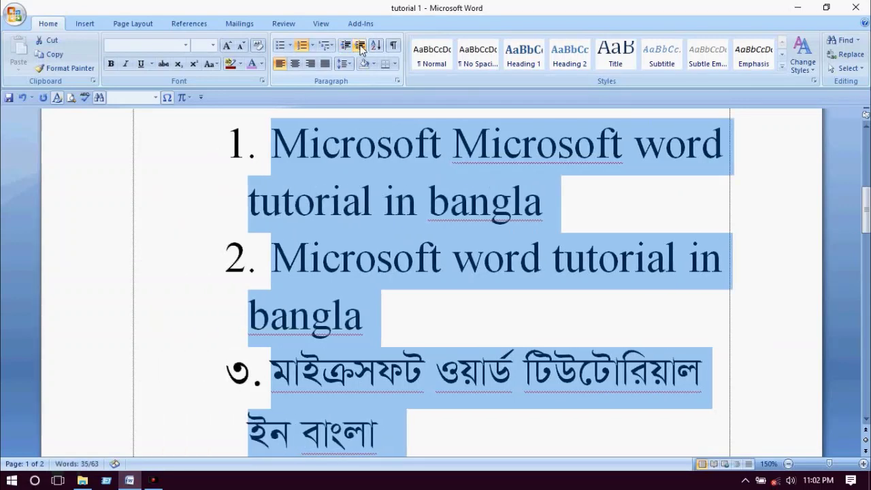
left_click(360, 46)
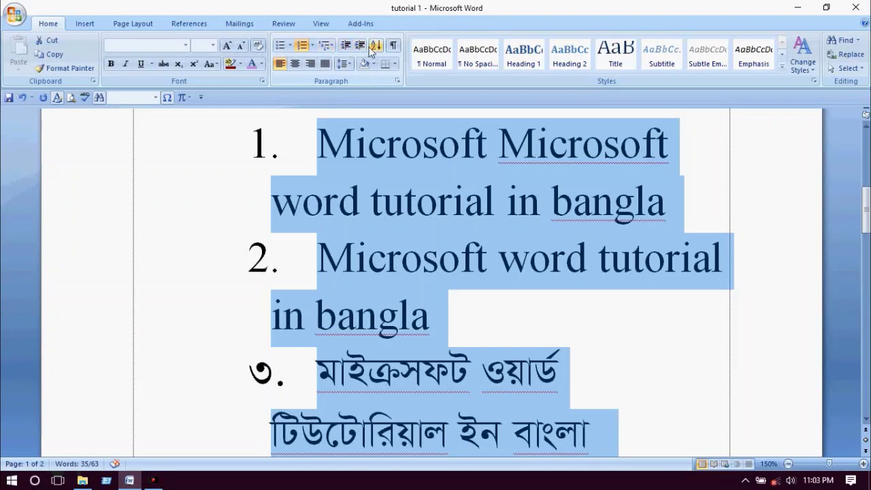
left_click(346, 47)
left_click(346, 47)
left_click(347, 47)
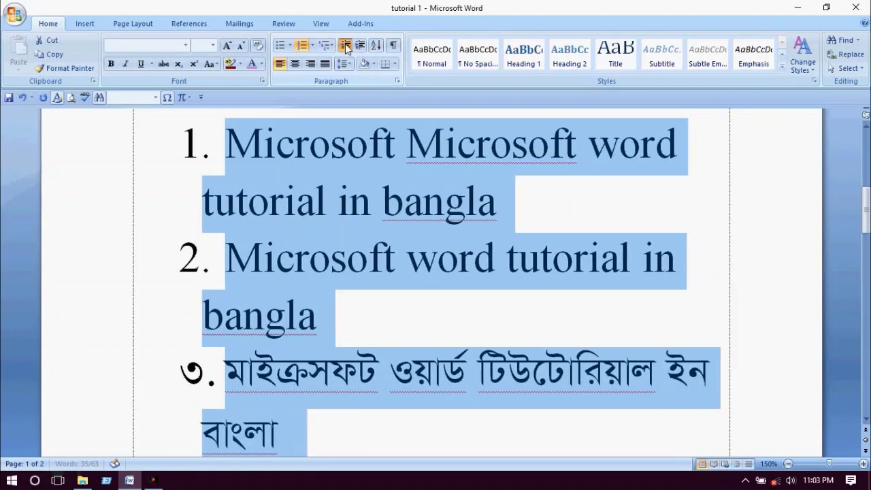
left_click(347, 47)
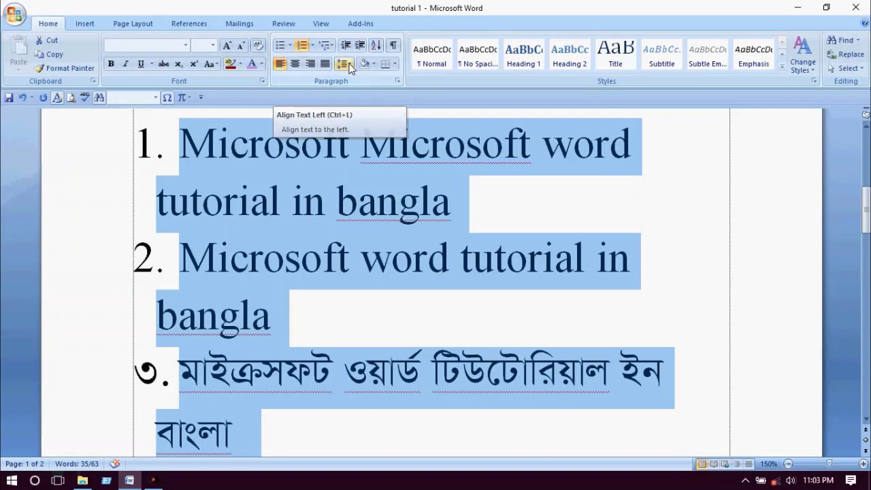
scroll(375, 166, "up", 3)
- Deselect the list and start a new line after the Bengali heading on page 2
scroll(375, 166, "up", 3)
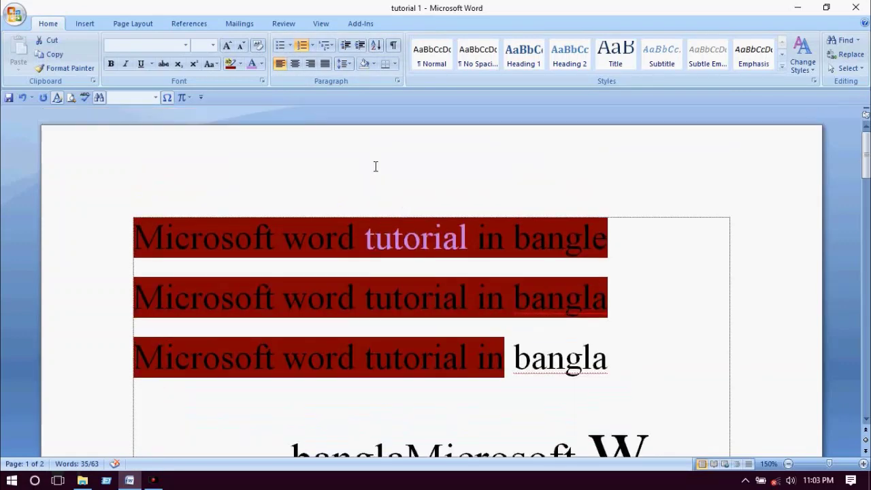
scroll(266, 232, "down", 15)
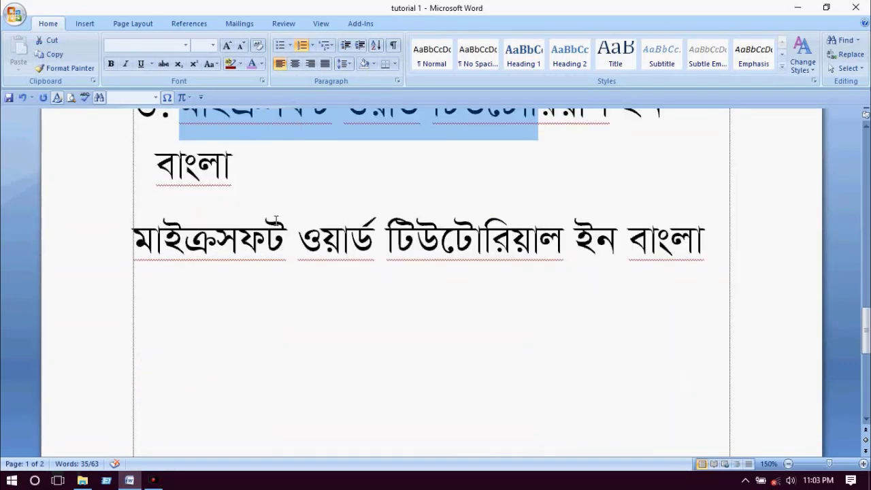
left_click(195, 209)
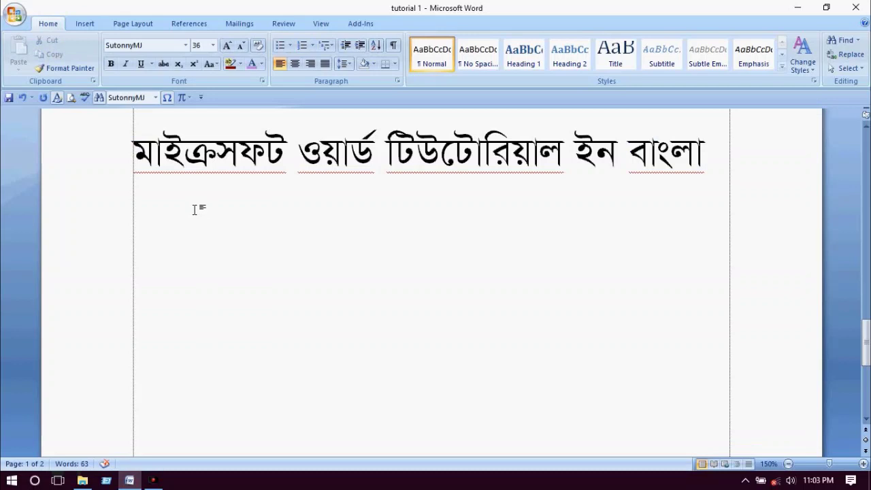
left_click(724, 170)
left_click(154, 258)
key("ctrl+z")
left_click(714, 164)
key("Return")
key("Return")
key("Return")
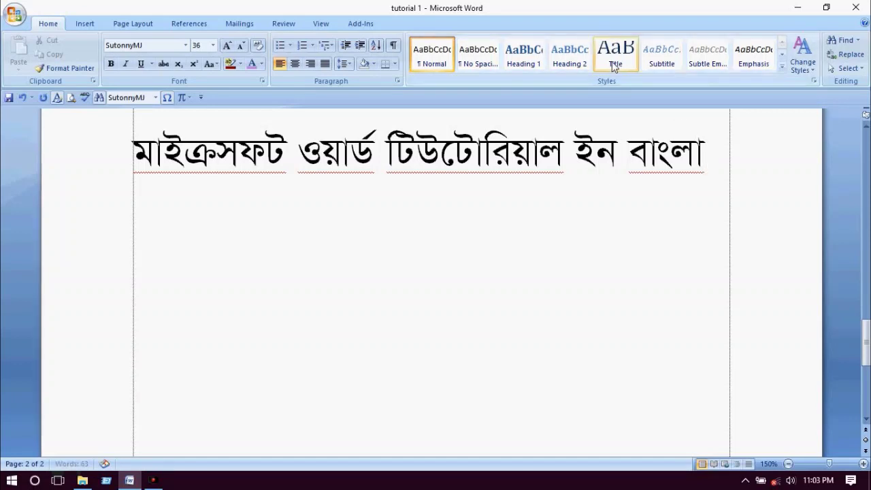
- Type 'আমার সোনার বাংলা আমি তোমায় ভালোবাসি' and centre the following paragraph
type("ল")
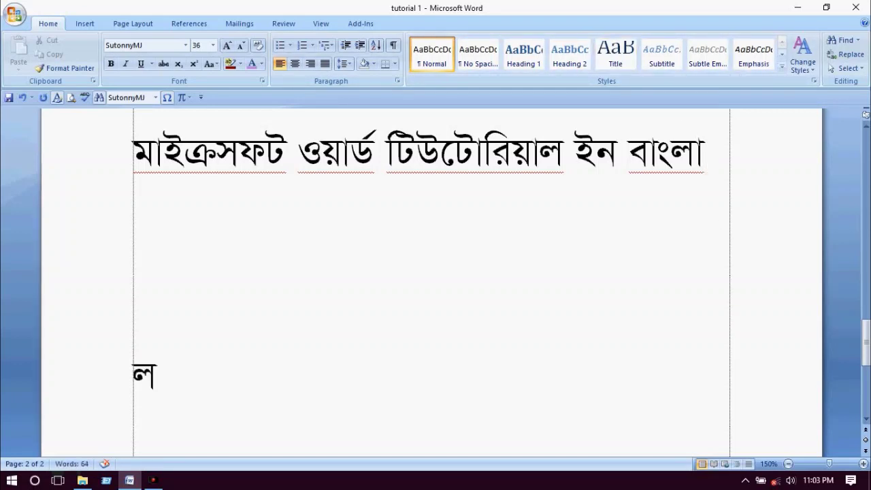
key("BackSpace")
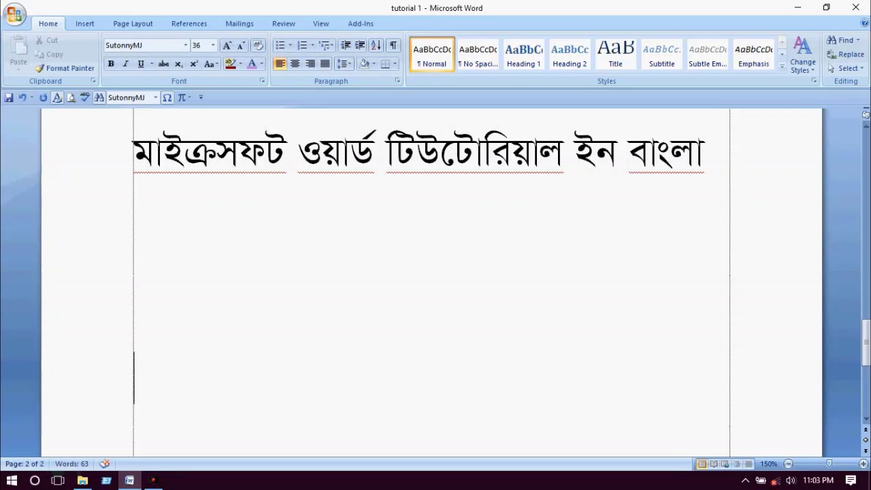
type("মভ")
key("BackSpace")
key("BackSpace")
type("আমার")
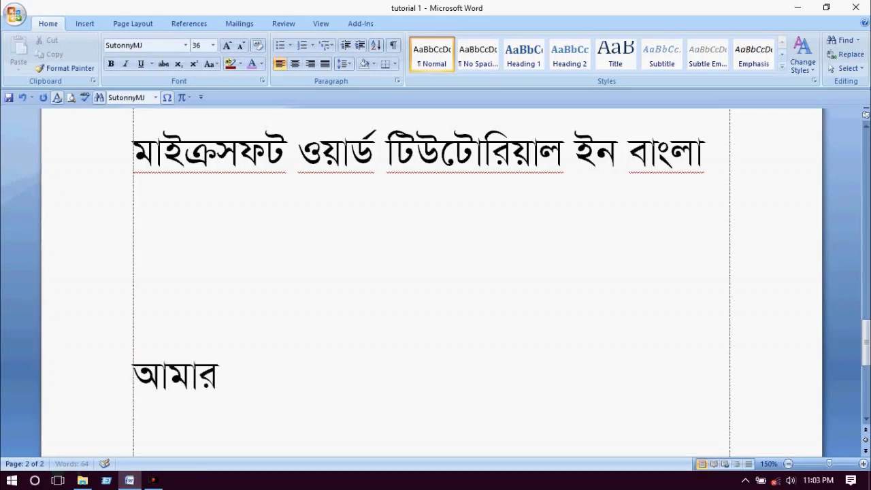
type(" সোনার")
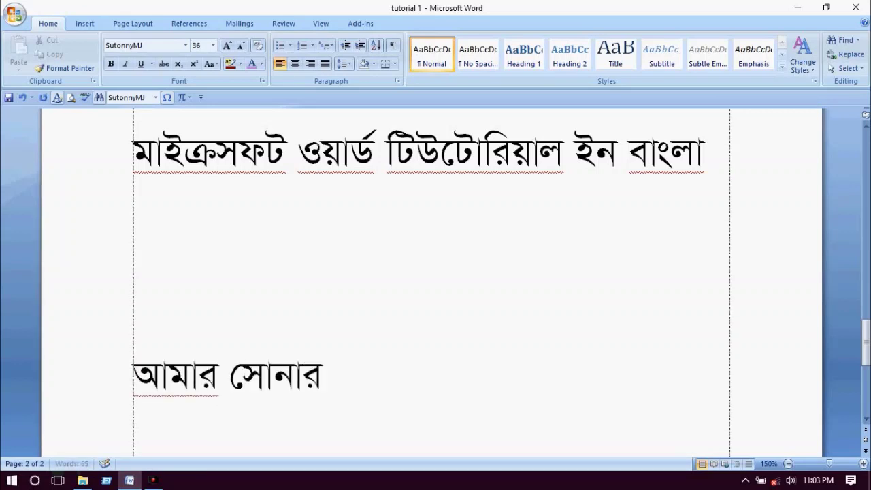
type(" বাংলঅ")
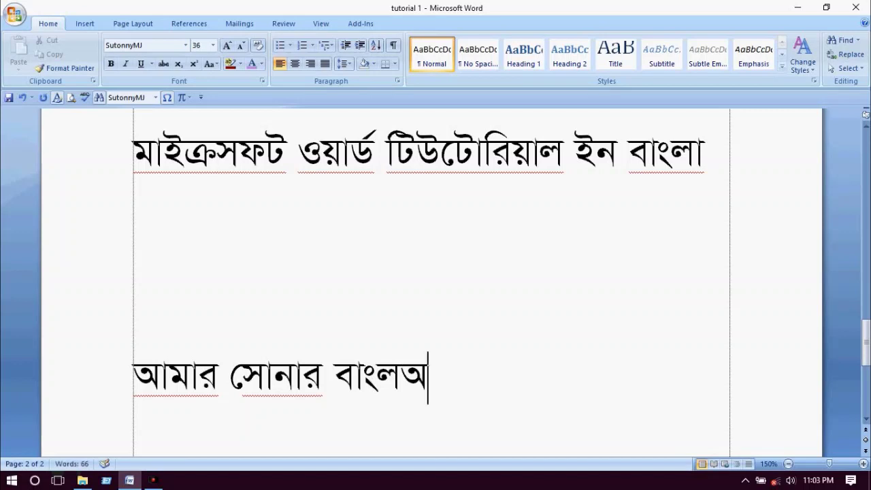
key("BackSpace")
type("া আমি")
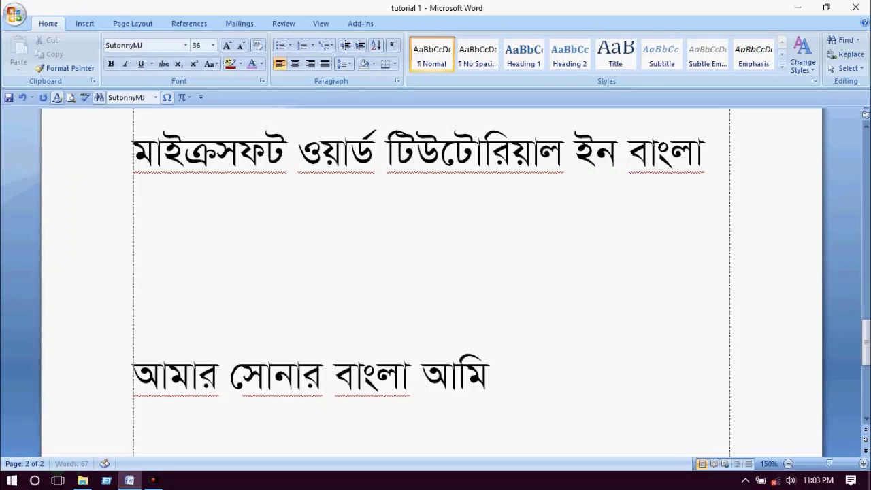
type(" তোমায়")
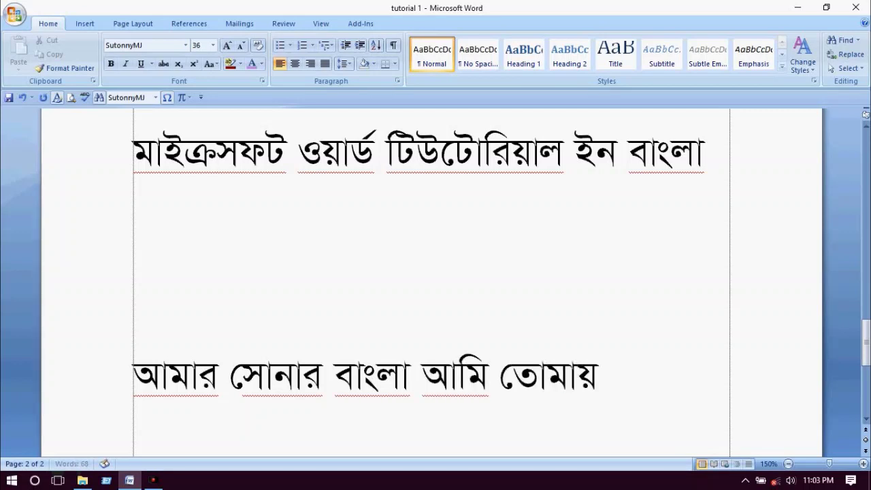
type(" ভার")
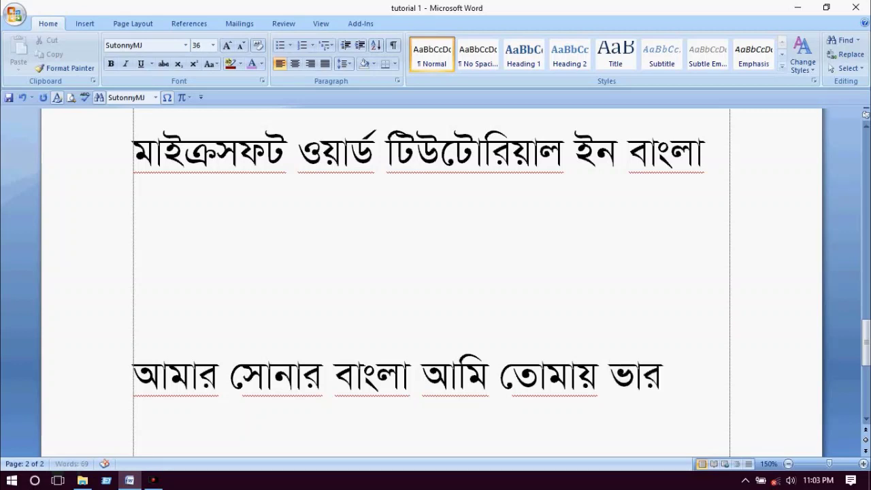
key("BackSpace")
type("লো")
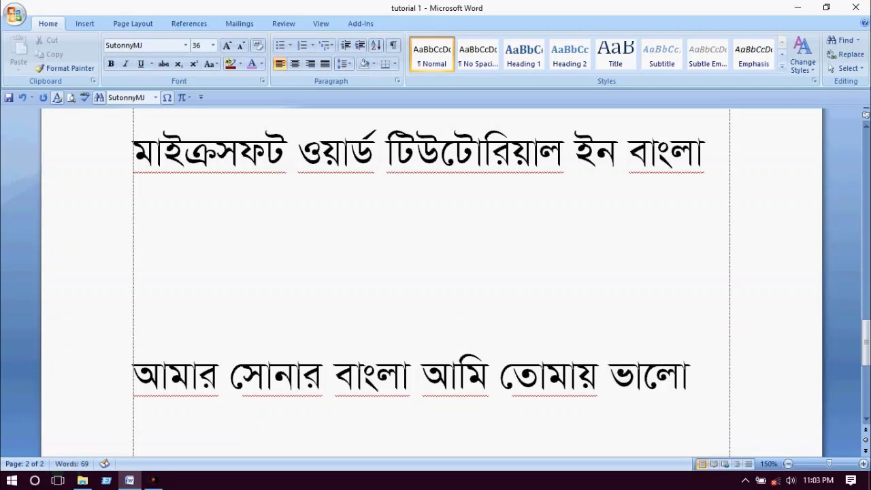
type("বা")
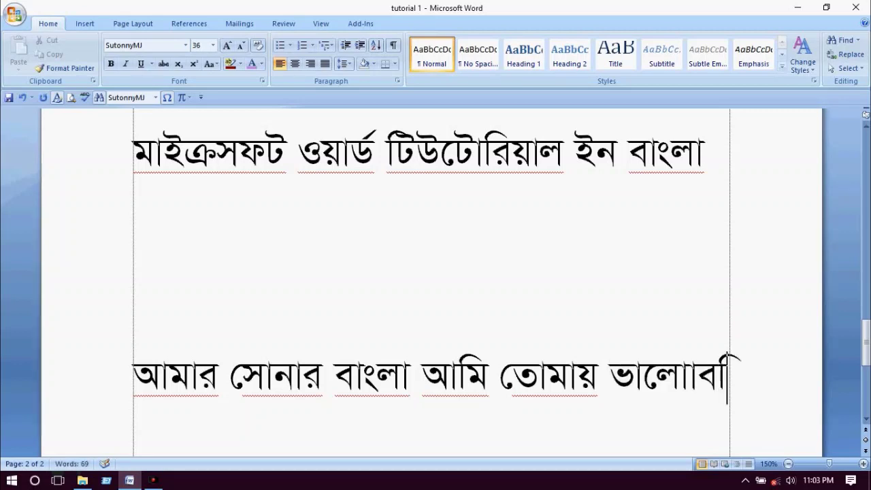
key("BackSpace")
key("BackSpace")
key("BackSpace")
type("বাসি")
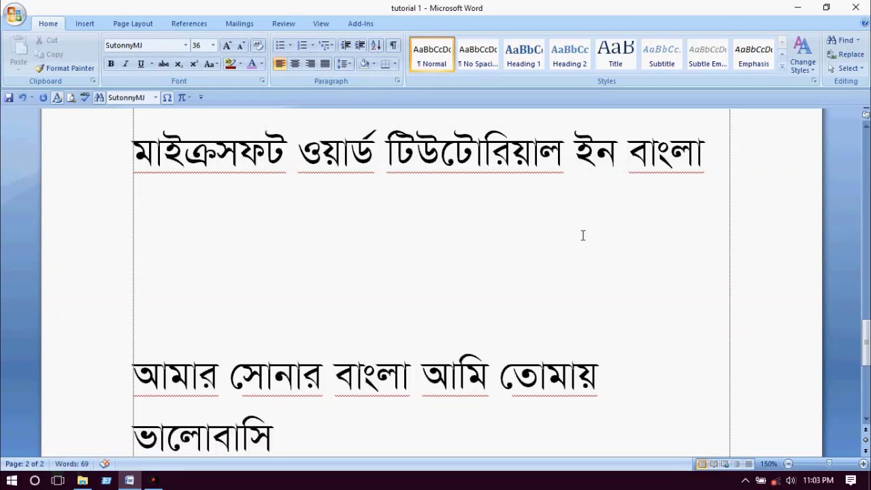
scroll(550, 226, "down", 3)
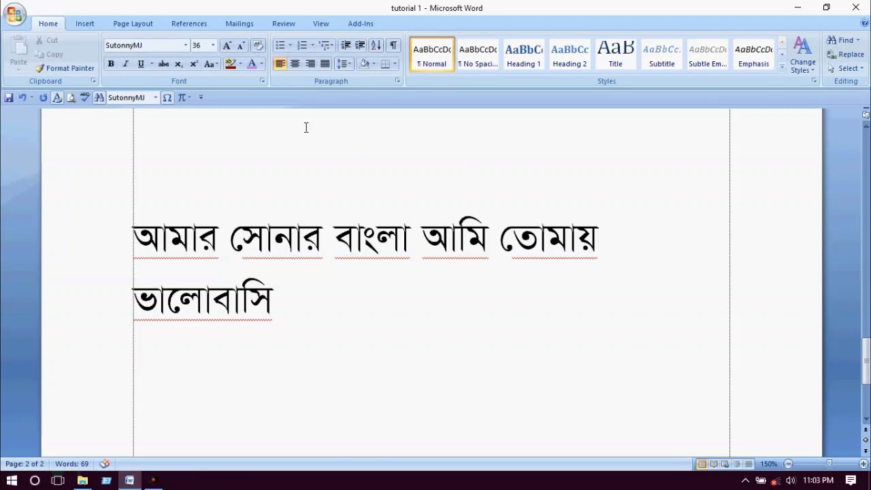
left_click(295, 63)
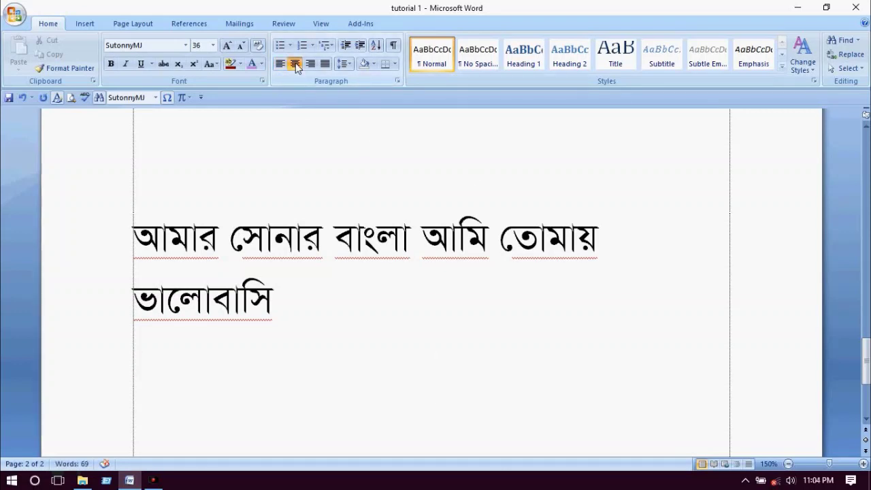
- Type 'আমার সোনার বাংলা আমি তোমায়' on the centred line, then start a right-aligned line
type("আমার ে")
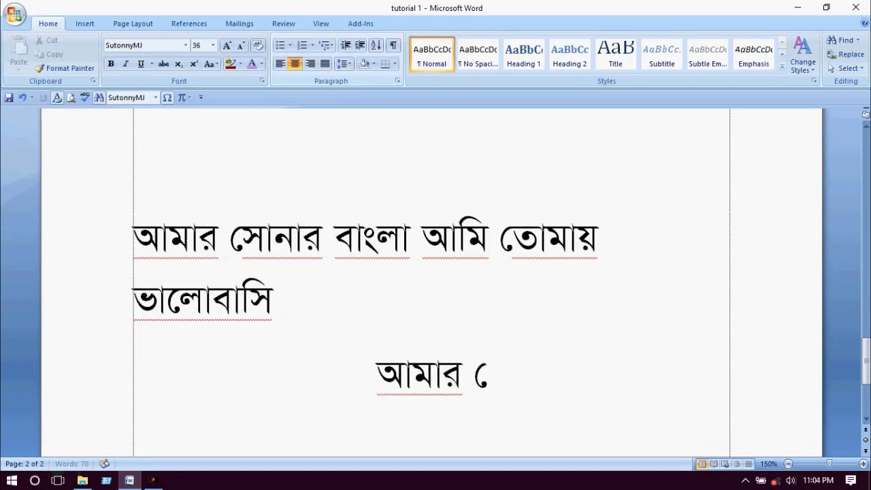
type("না")
key("BackSpace")
key("BackSpace")
type("সানার বা")
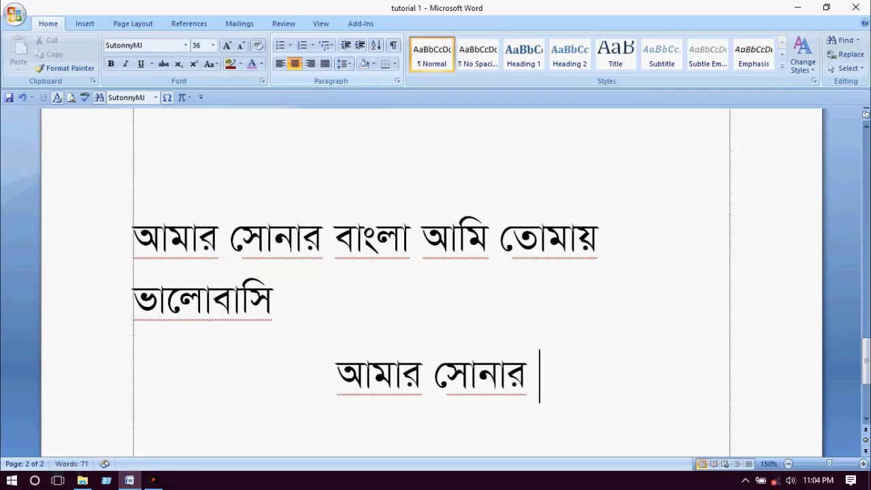
type("ংলা")
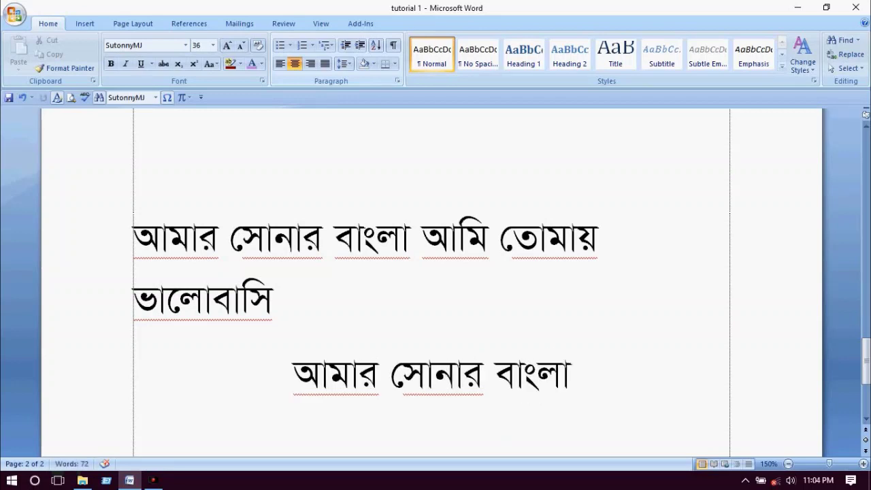
type("ক কআ")
key("BackSpace")
key("BackSpace")
key("BackSpace")
key("BackSpace")
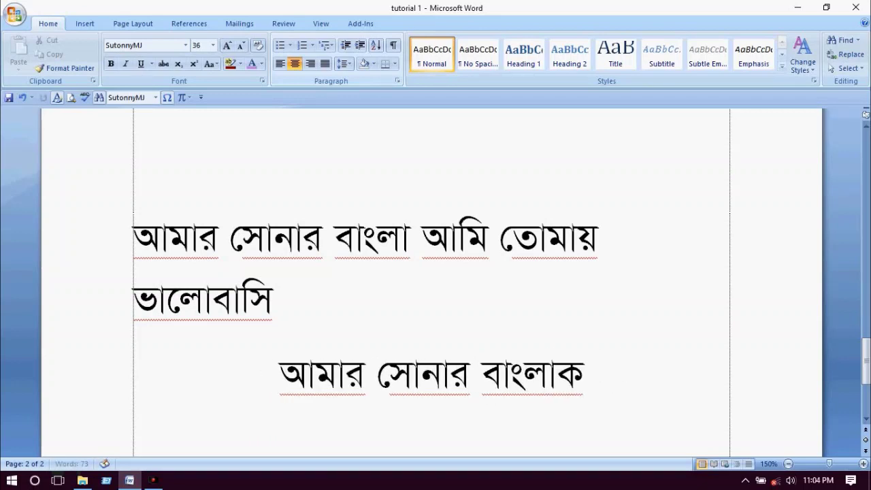
key("BackSpace")
type("আমি")
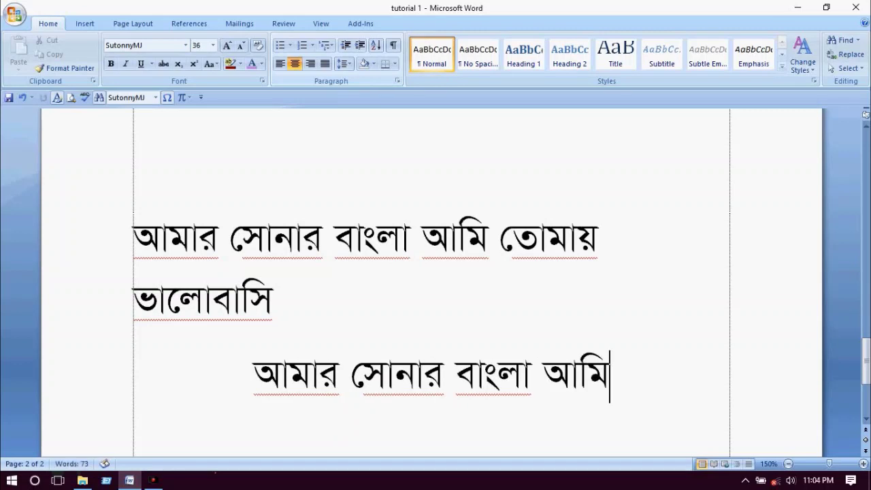
type(" তেম")
key("BackSpace")
key("BackSpace")
key("BackSpace")
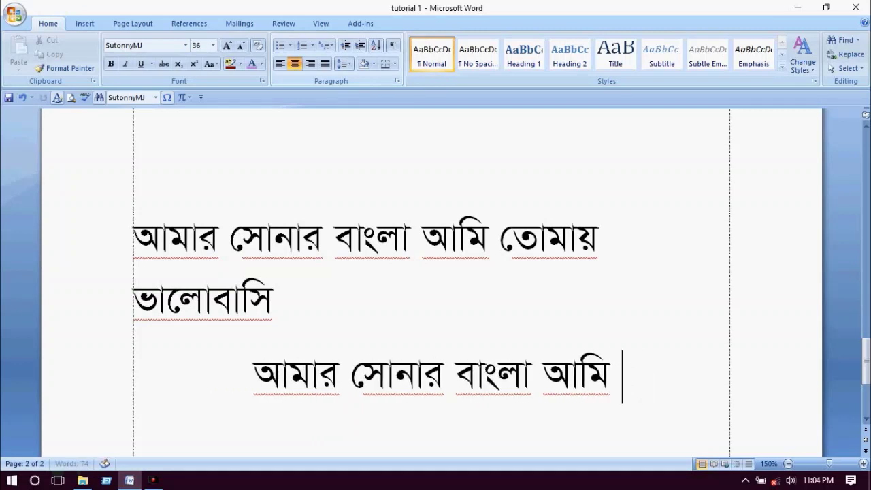
type("তোমা")
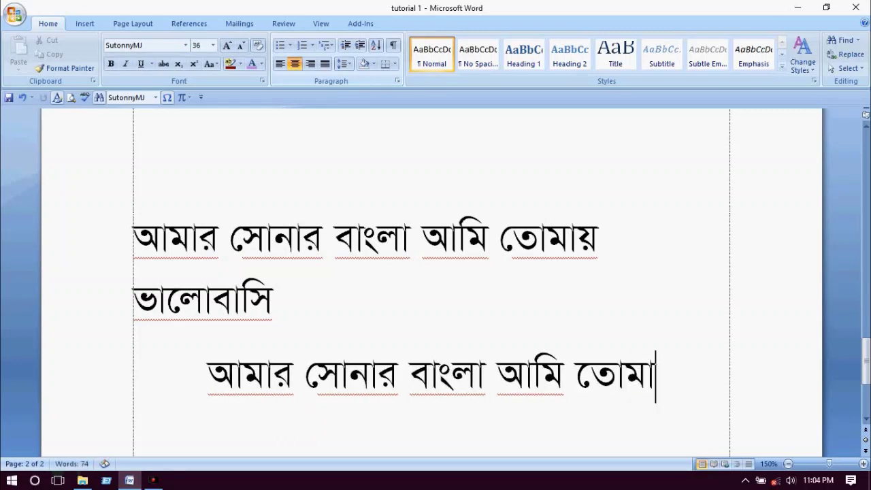
type("য়")
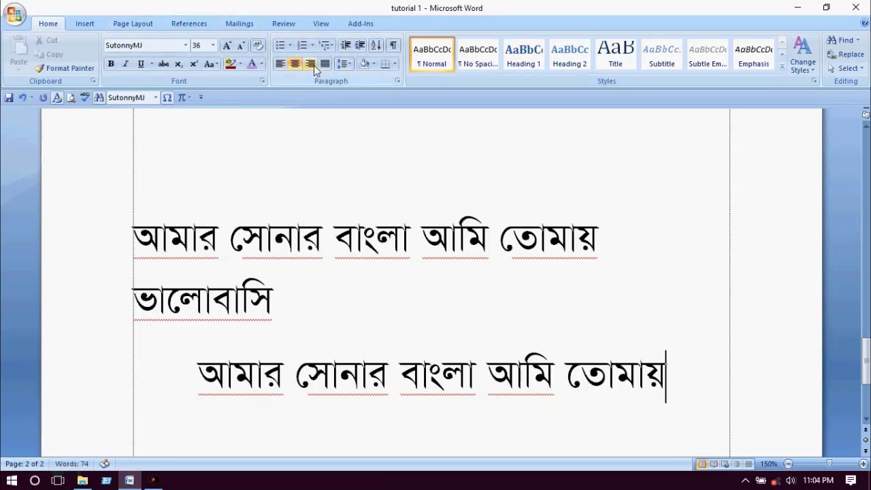
key("Return")
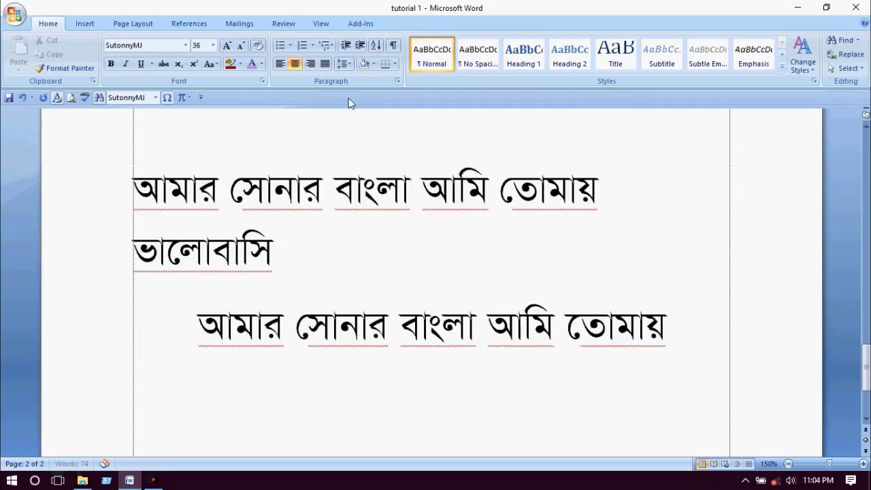
left_click(309, 63)
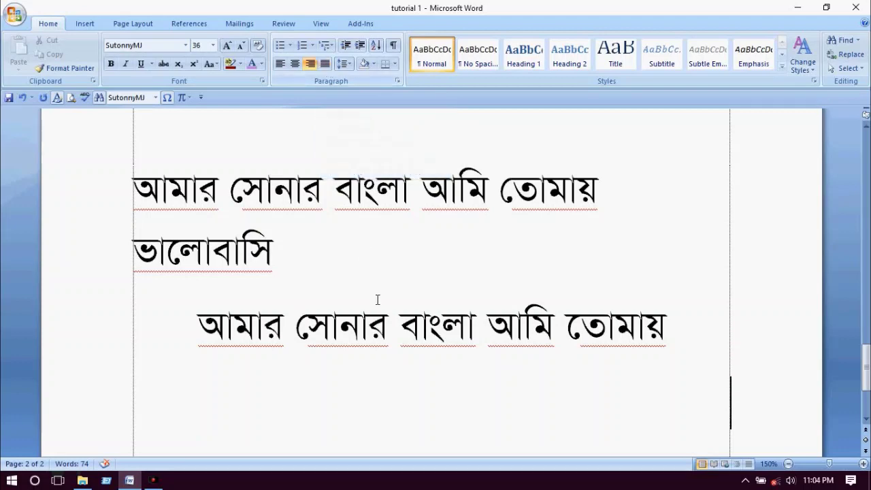
- Back on page 1, select the three shaded tutorial lines from the first word up to just before 'bangla'
scroll(381, 299, "up", 10)
scroll(380, 299, "up", 10)
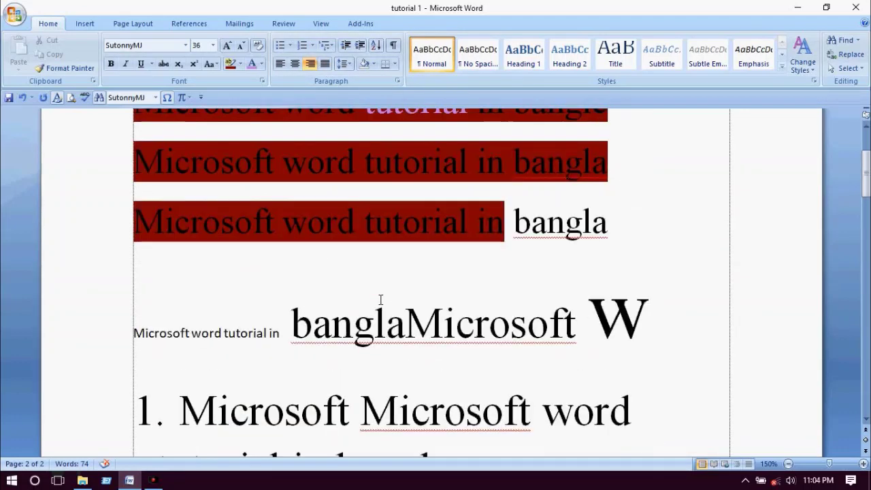
scroll(380, 299, "down", 2)
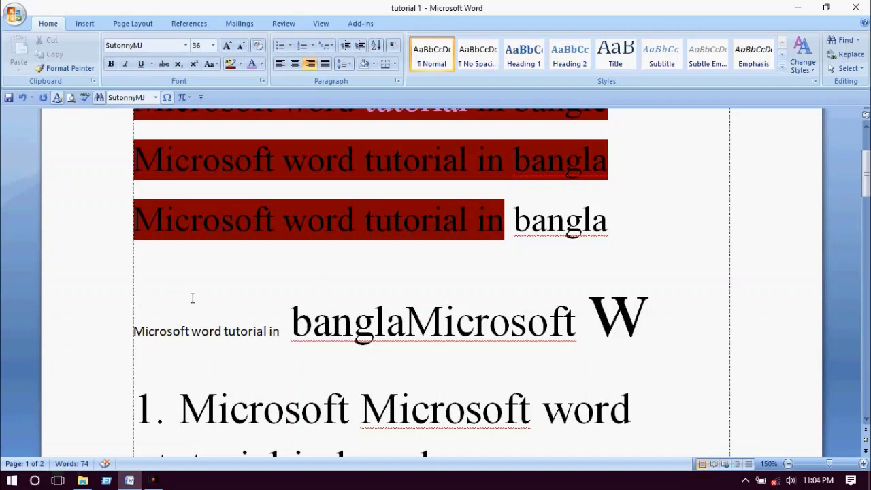
scroll(280, 310, "up", 3)
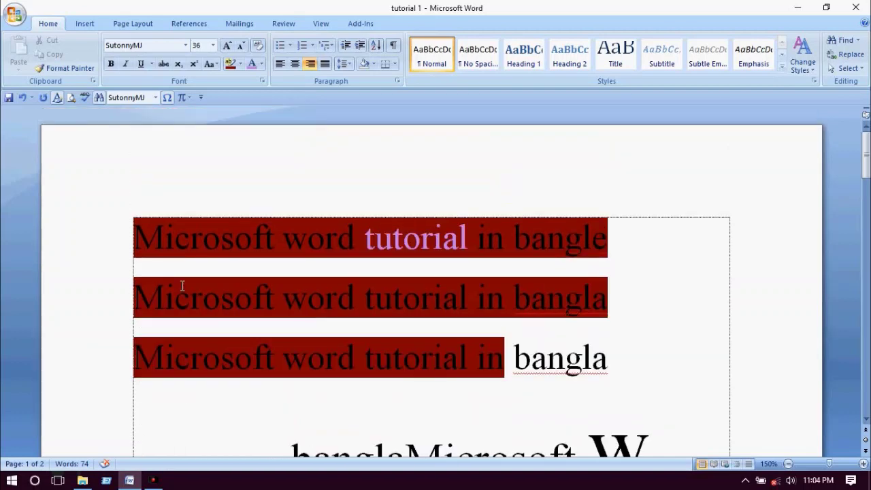
left_click_drag(132, 240, 505, 388)
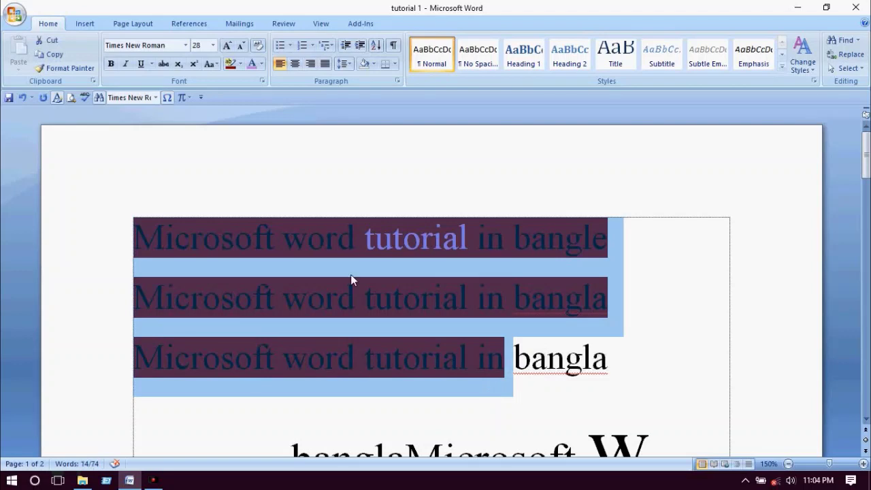
- Set the selected lines' line spacing to Multiple at 1.5 in the Paragraph dialog
left_click(326, 63)
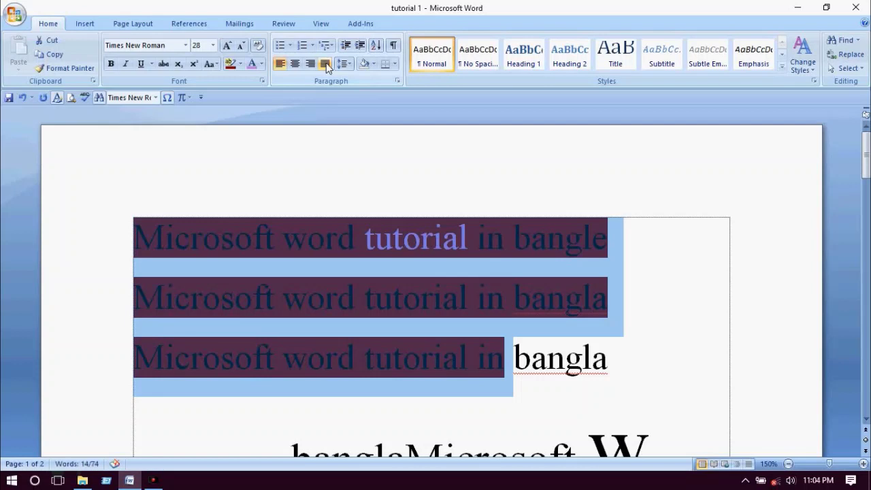
left_click(398, 83)
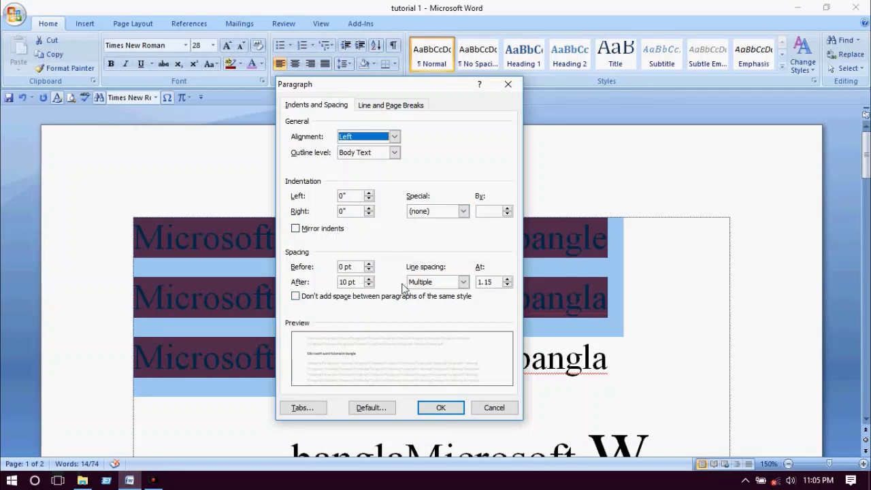
left_click(463, 281)
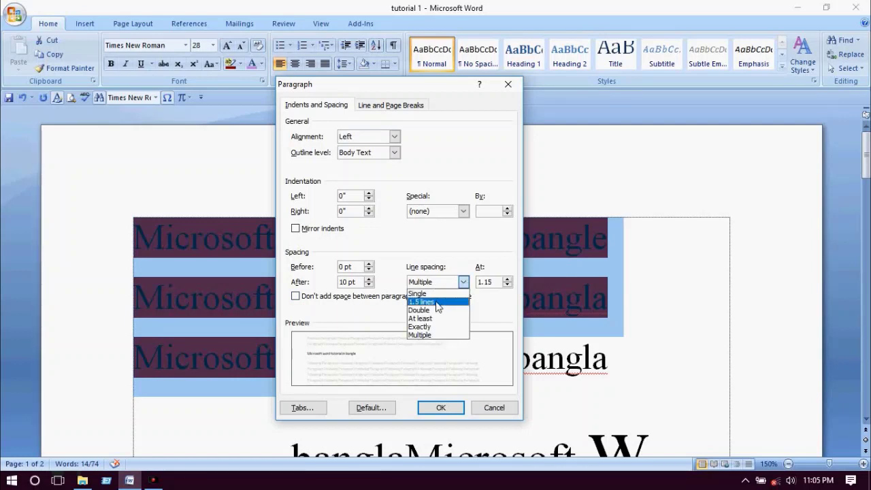
left_click(436, 303)
left_click(463, 283)
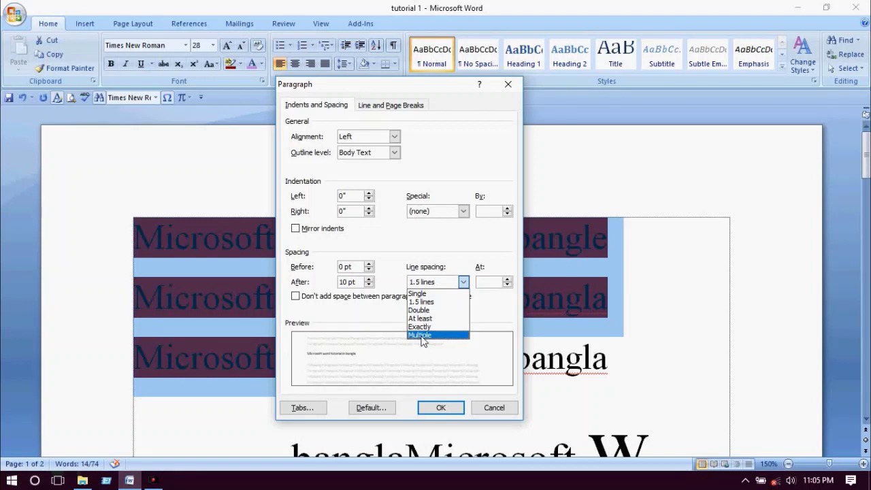
left_click(421, 336)
key("Tab")
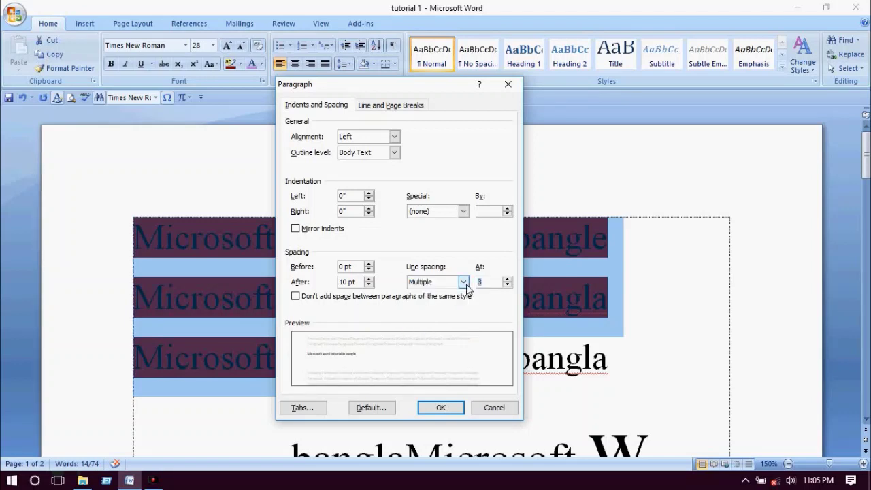
type("1.5")
key("Return")
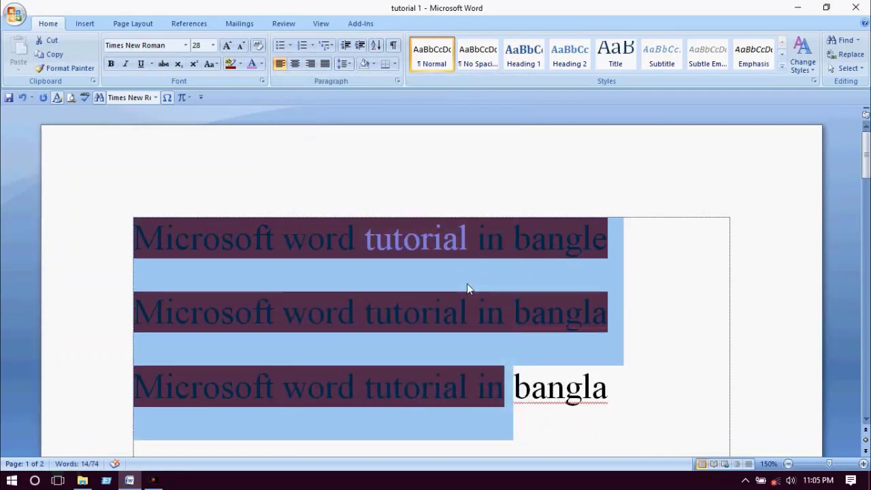
left_click(454, 311)
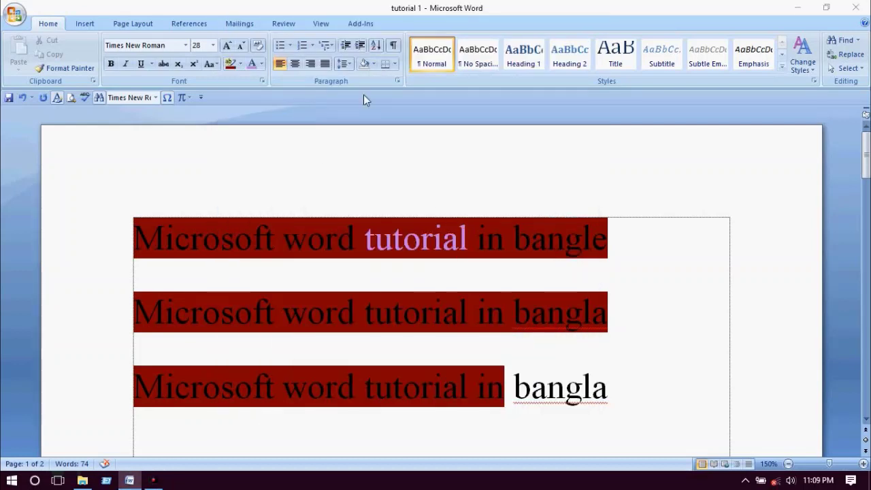
- Apply grey paragraph shading to the first two tutorial lines
left_click_drag(136, 238, 523, 357)
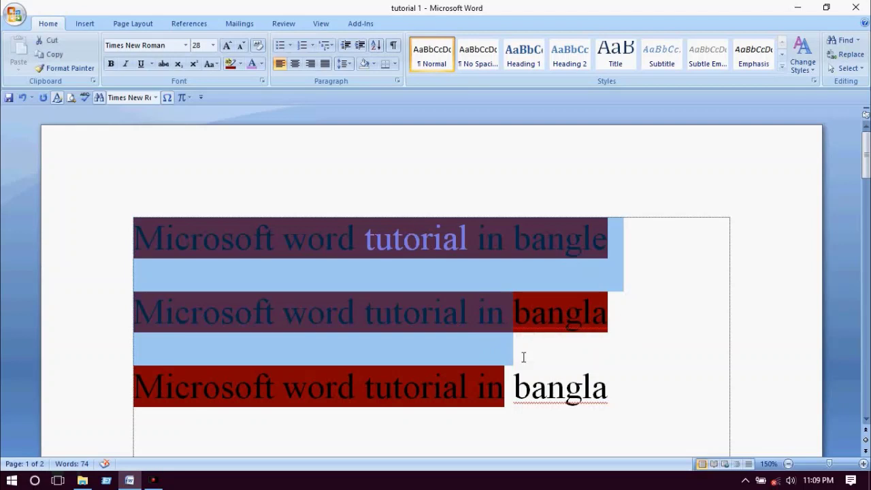
left_click(373, 64)
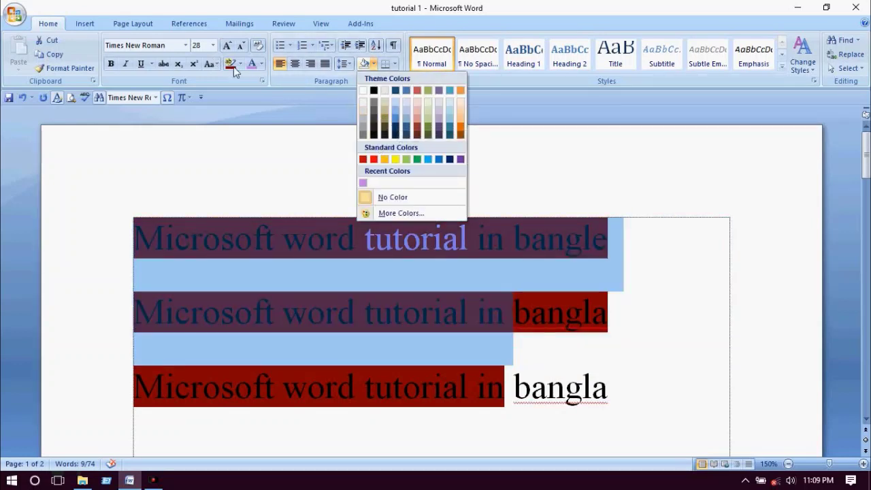
left_click(261, 160)
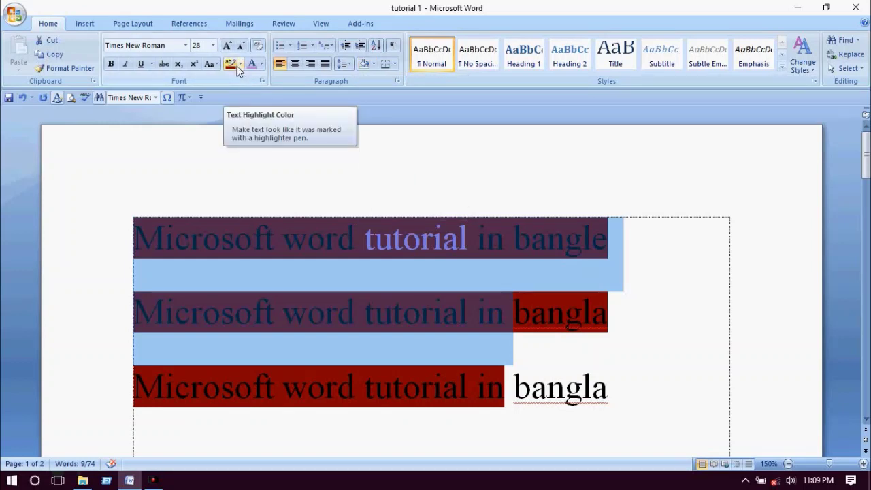
left_click(373, 63)
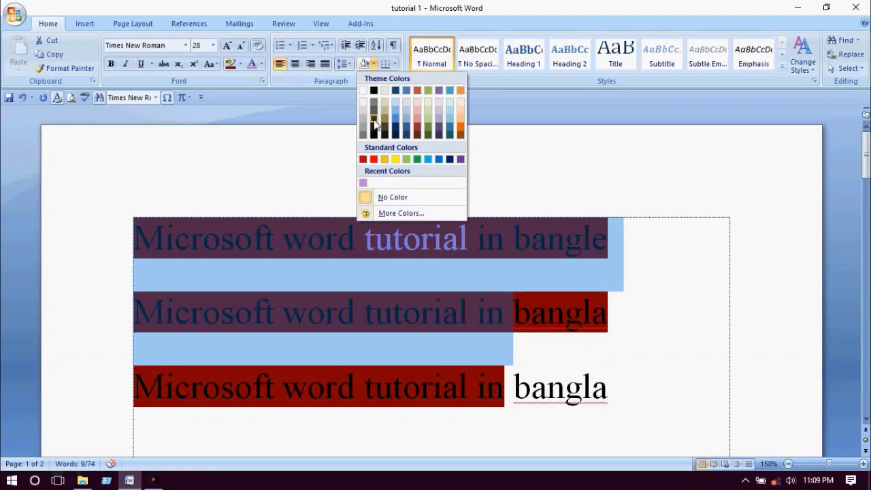
left_click(376, 126)
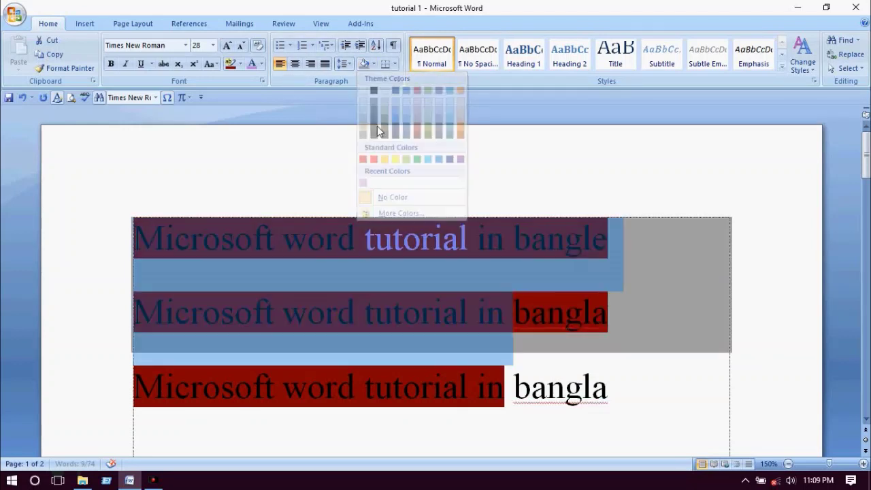
- Close the border options unused, deselect the lines and scroll to review the grey shading
left_click(394, 64)
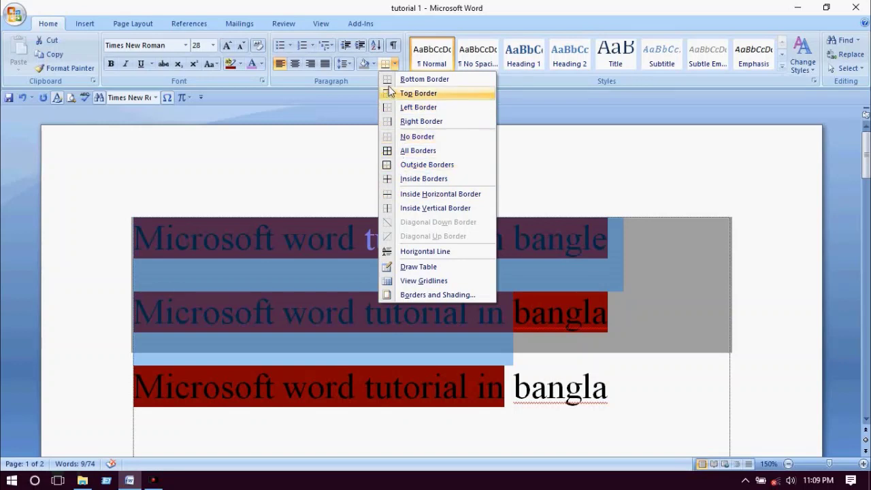
left_click(418, 252)
left_click(499, 428)
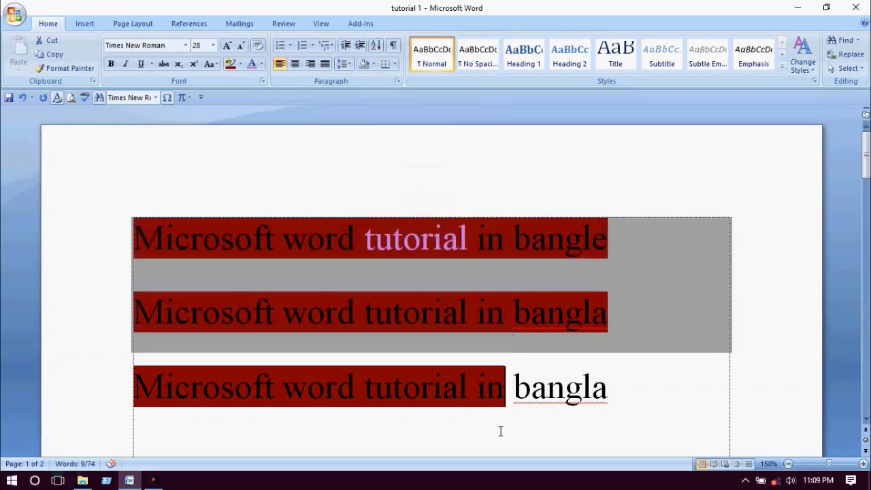
left_click(652, 410)
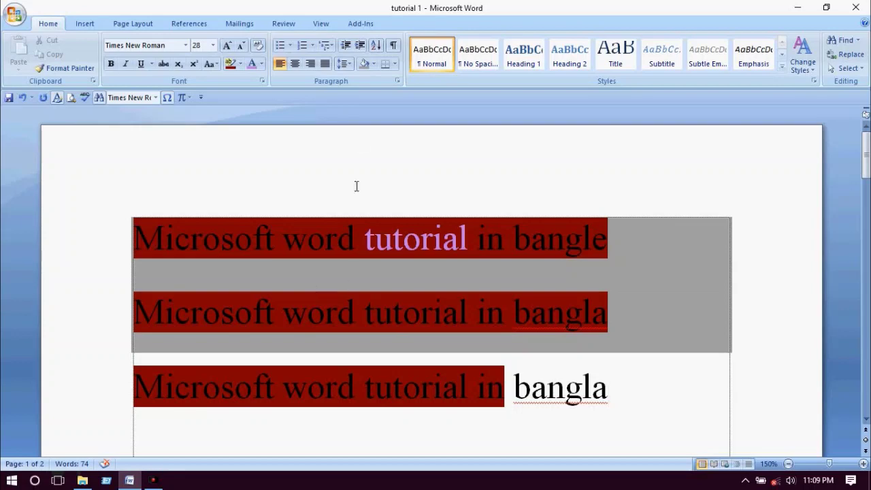
scroll(434, 348, "down", 3)
scroll(434, 348, "down", 3)
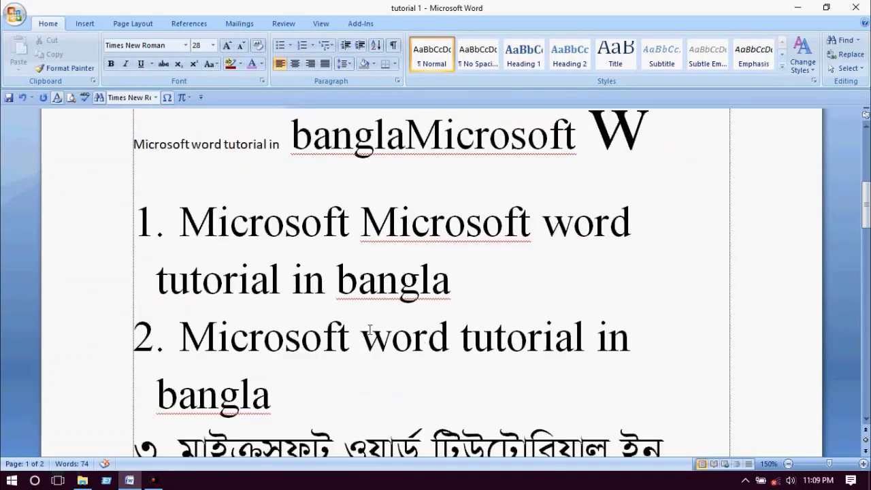
scroll(255, 332, "down", 3)
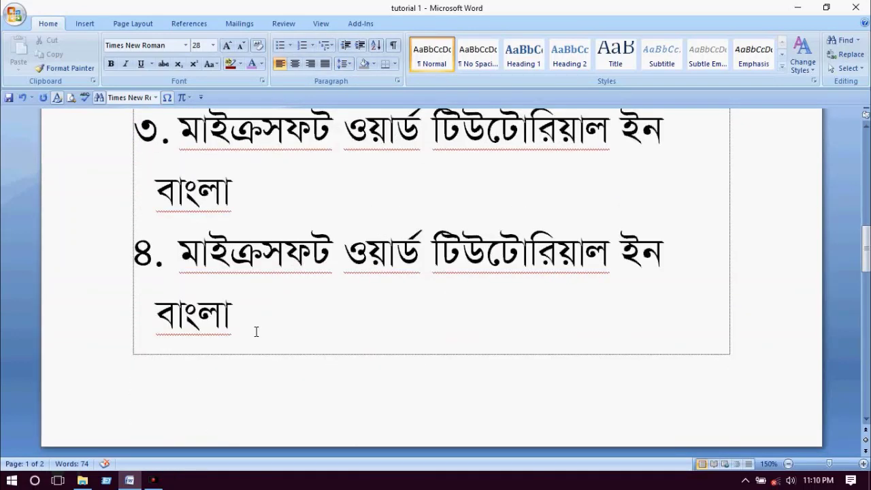
scroll(255, 331, "up", 10)
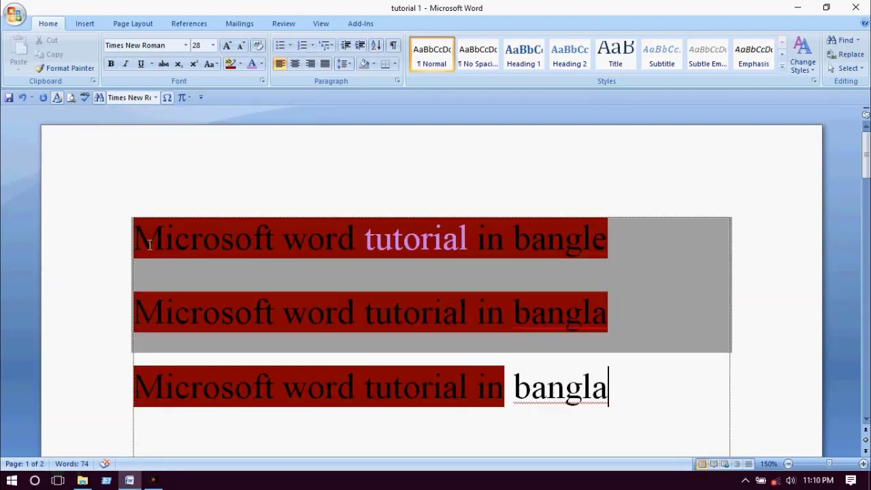
- Add a bottom border under the three tutorial lines and insert a blank line above them
left_click_drag(134, 239, 591, 400)
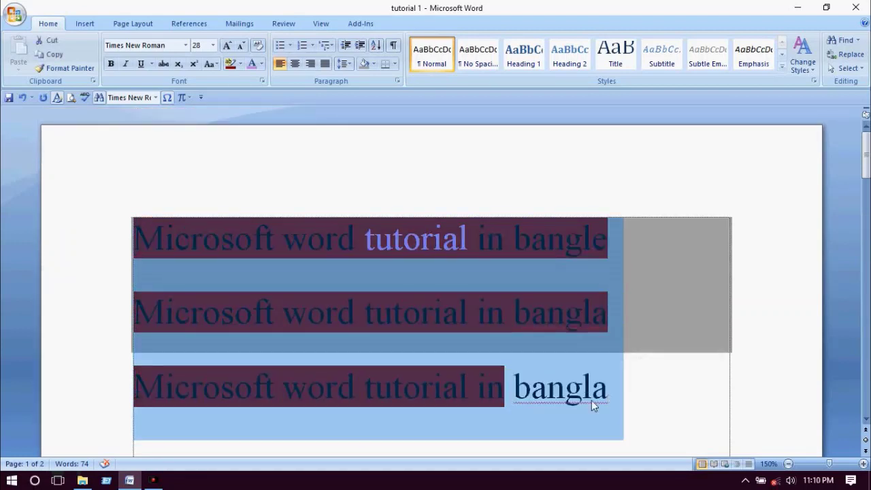
left_click(395, 64)
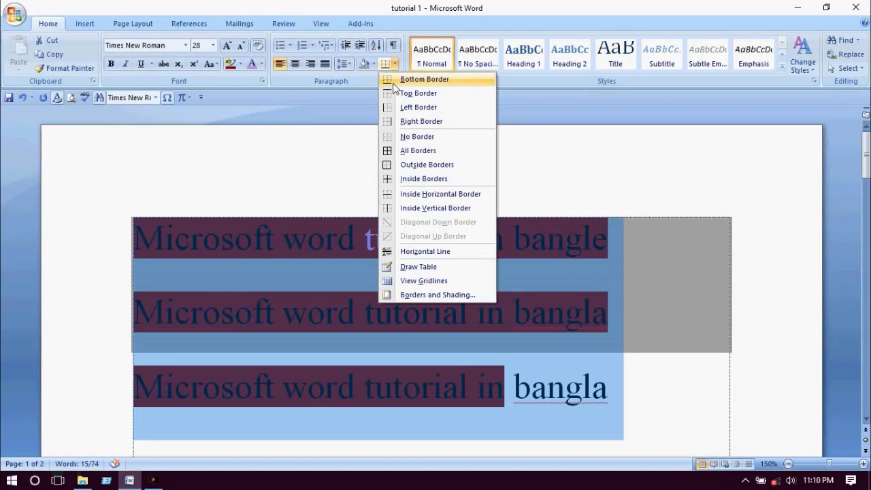
left_click(393, 80)
left_click(192, 235)
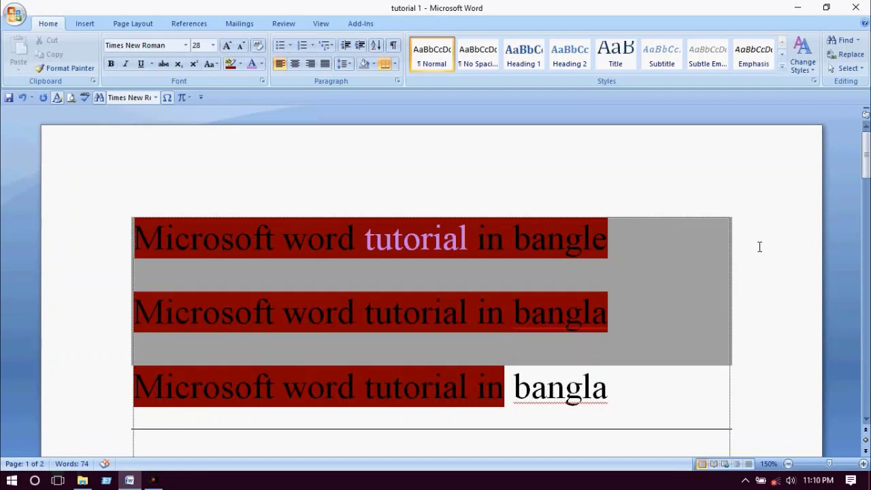
key("Return")
key("Return")
scroll(668, 300, "down", 3)
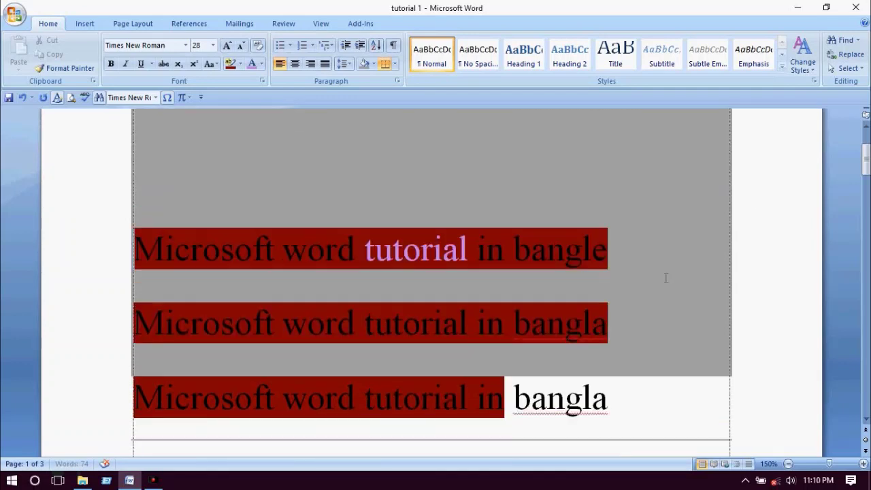
- Apply Top, Left, Right, All and Outside Borders to the three tutorial lines
left_click_drag(139, 231, 650, 422)
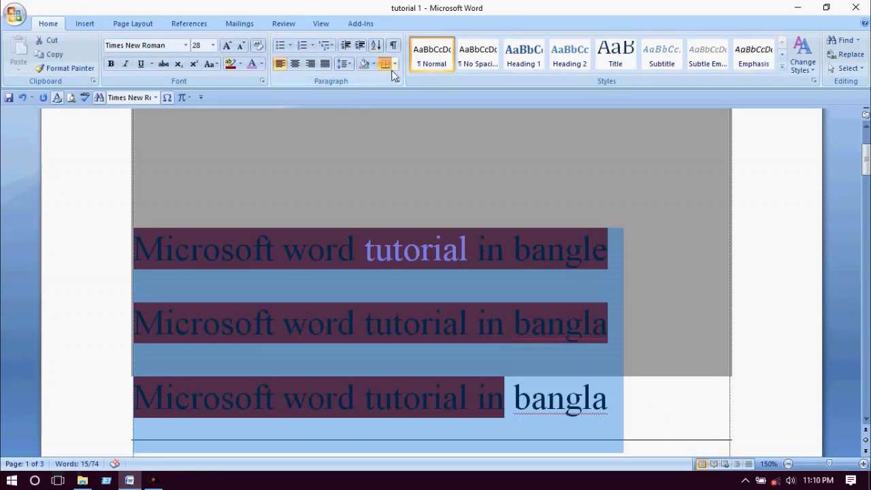
left_click(394, 63)
left_click(393, 95)
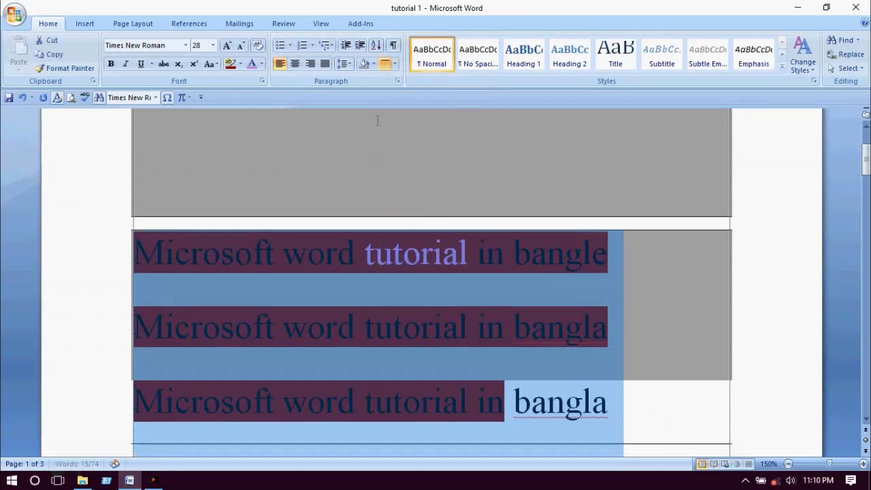
left_click(394, 63)
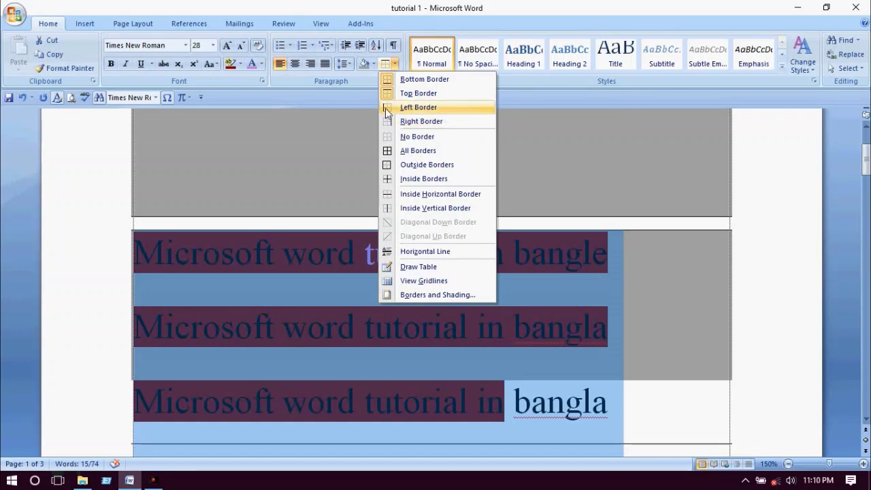
left_click(386, 107)
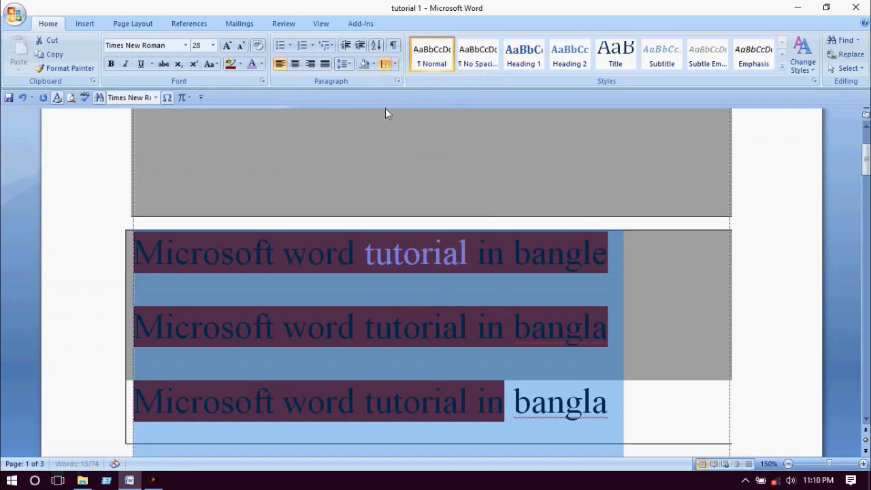
left_click(394, 64)
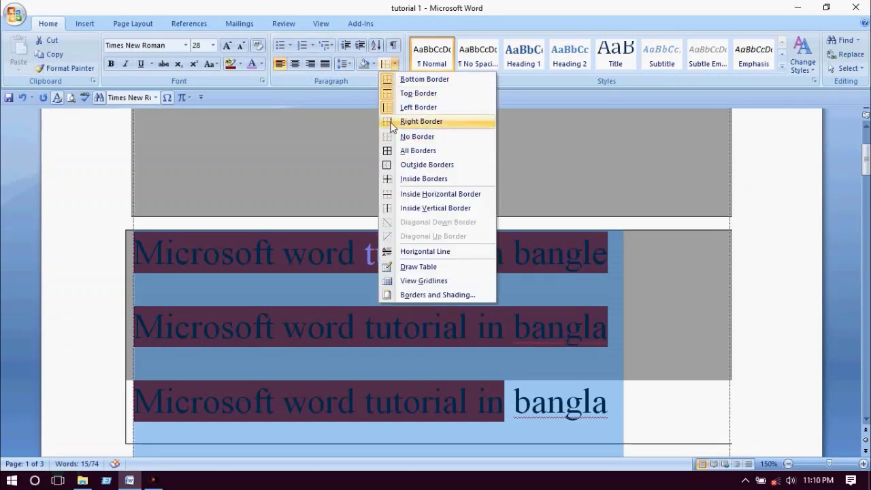
left_click(394, 121)
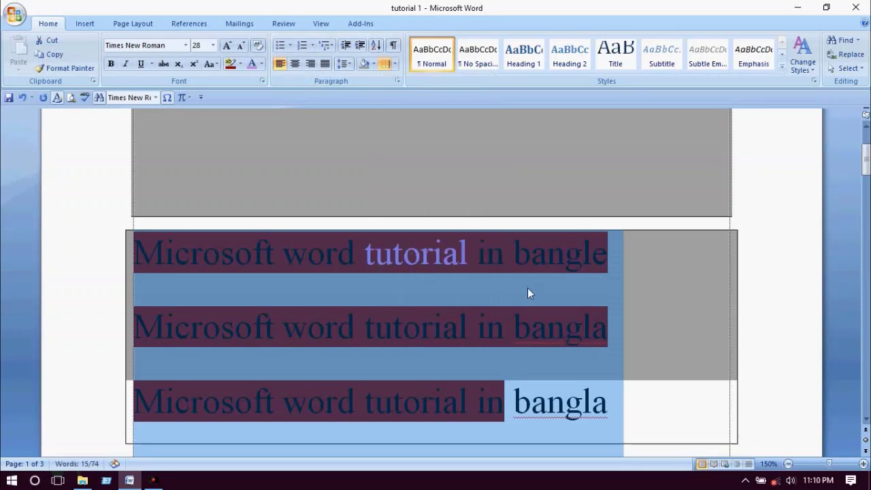
left_click(395, 63)
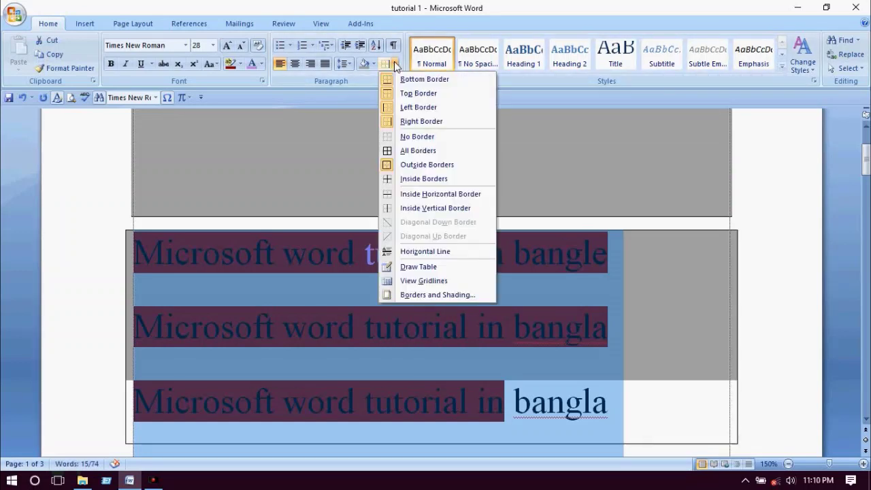
left_click(389, 155)
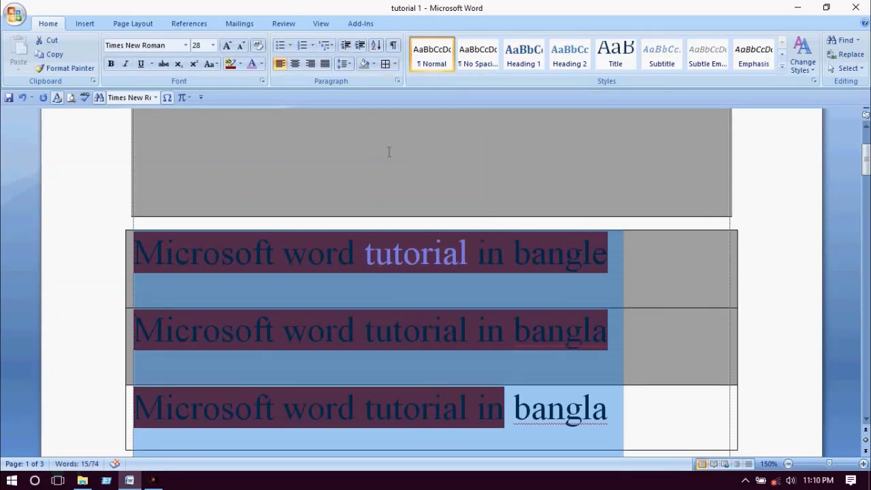
left_click(394, 64)
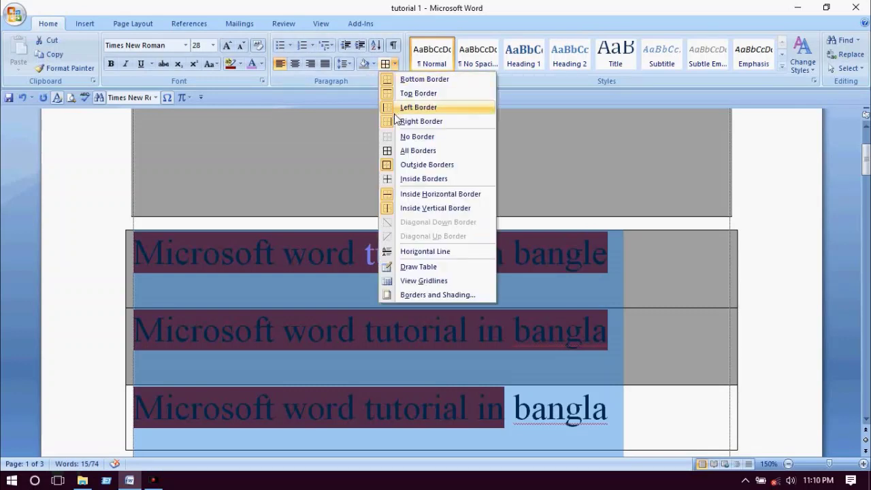
left_click(387, 165)
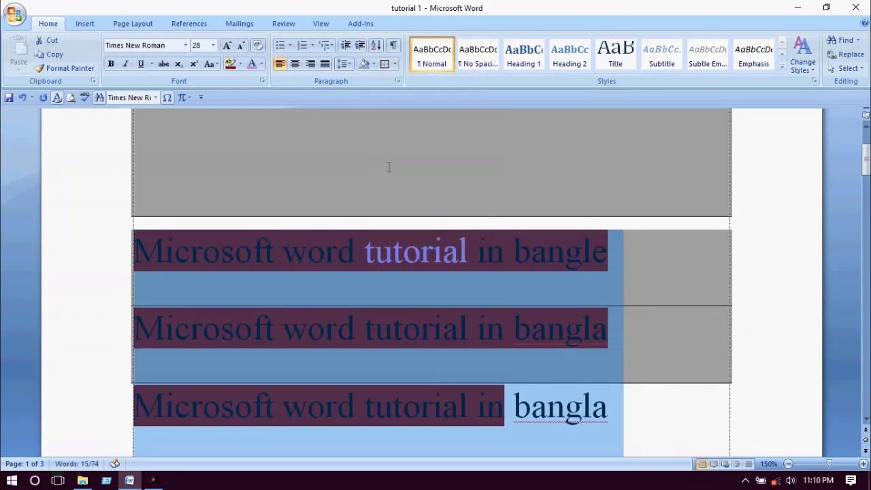
left_click(394, 64)
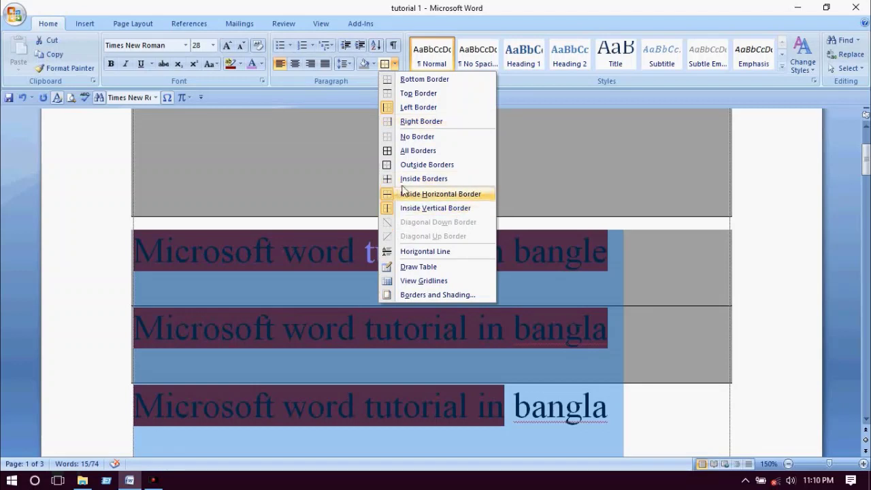
- Discard a misplaced drawn table and insert two blank paragraphs below the shaded lines for table space
left_click(409, 269)
left_click_drag(320, 167, 532, 204)
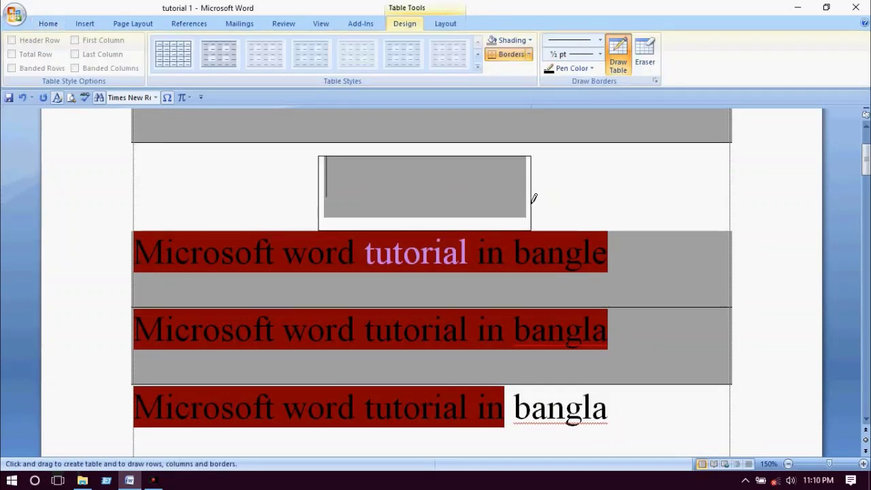
scroll(496, 193, "down", 3)
key("Escape")
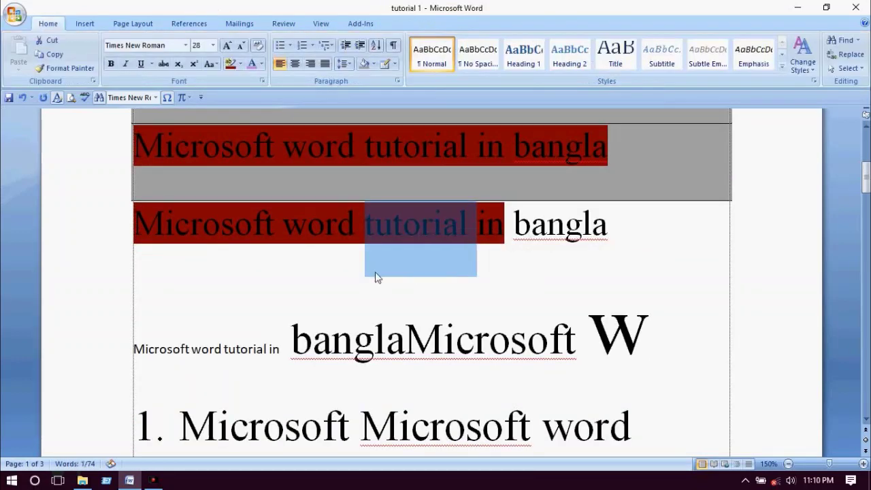
left_click(353, 279)
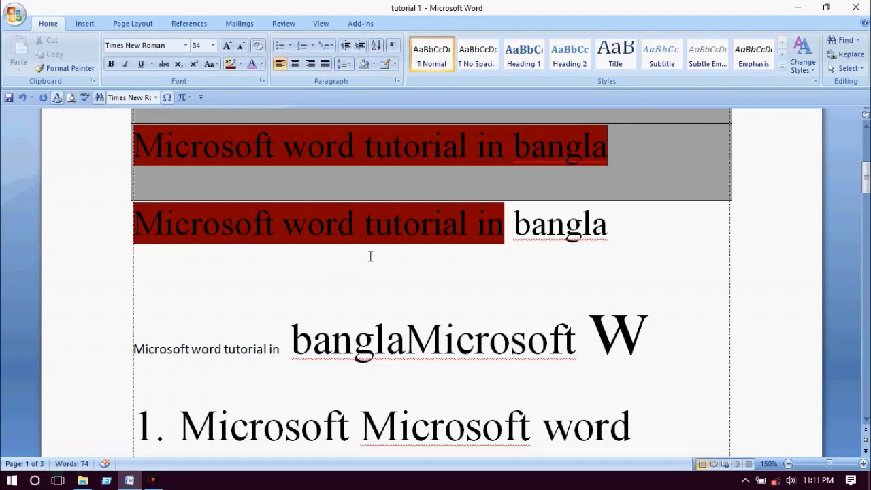
scroll(247, 276, "down", 1)
triple_click(142, 300)
left_click(215, 299)
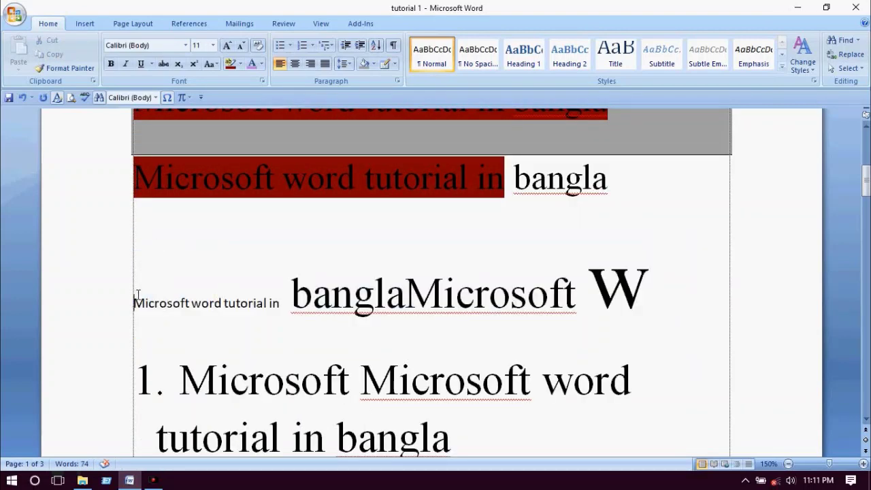
key("Return")
key("Return")
key("Return")
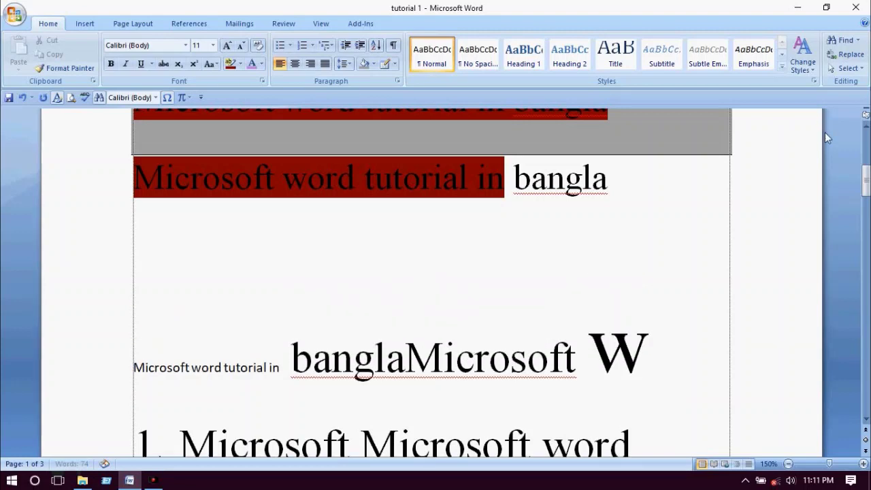
key("Return")
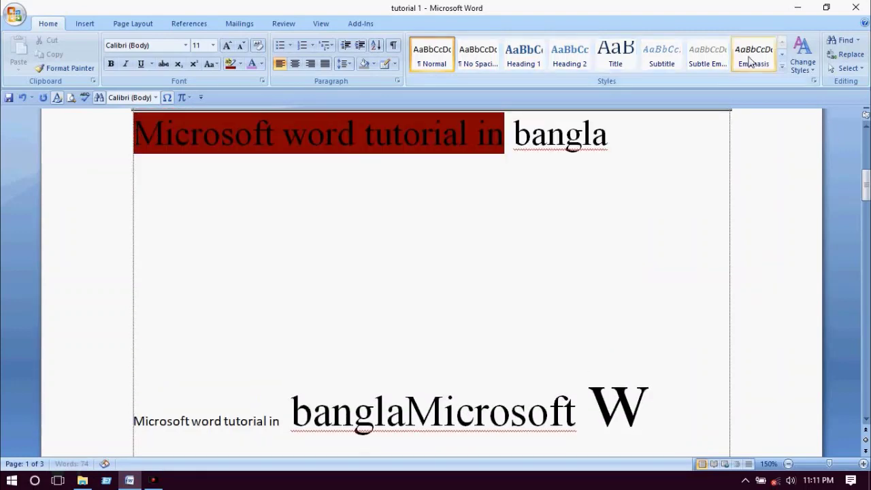
- Hand-draw a two-row table with uneven column dividers giving five cells per row
left_click(385, 63)
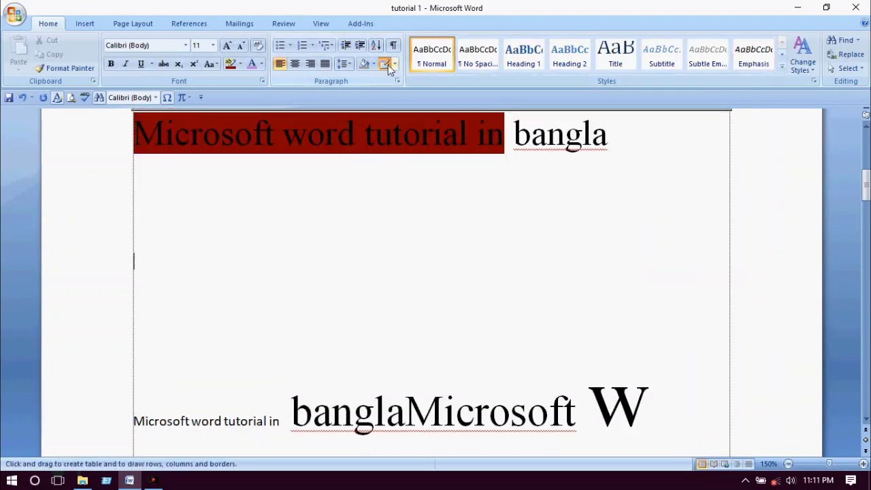
left_click_drag(257, 241, 579, 296)
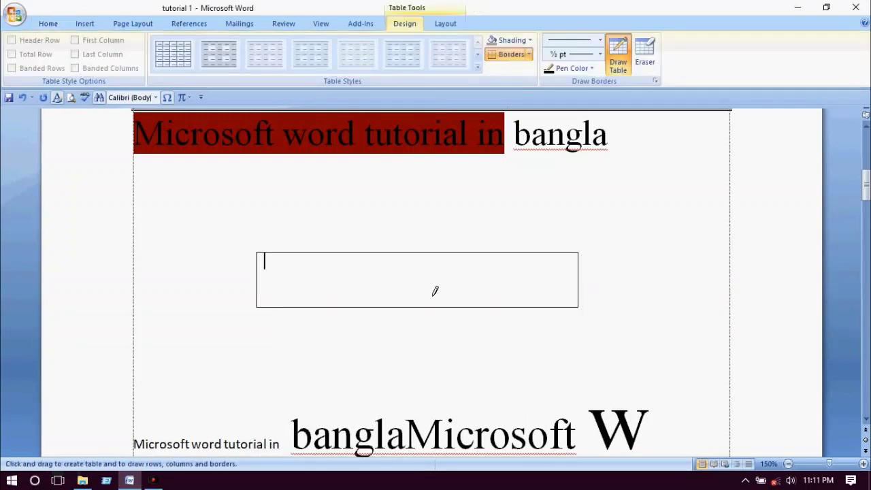
left_click_drag(261, 276, 464, 299)
left_click_drag(556, 278, 560, 284)
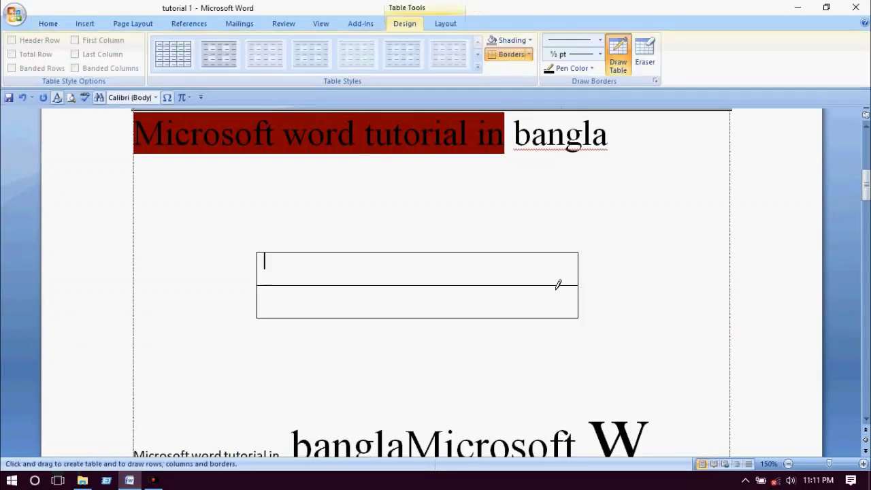
left_click_drag(330, 253, 331, 317)
left_click_drag(426, 251, 425, 317)
left_click_drag(496, 253, 504, 310)
mouse_move(543, 251)
left_mouse_down()
mouse_move(549, 270)
mouse_move(525, 297)
mouse_move(527, 316)
left_mouse_up()
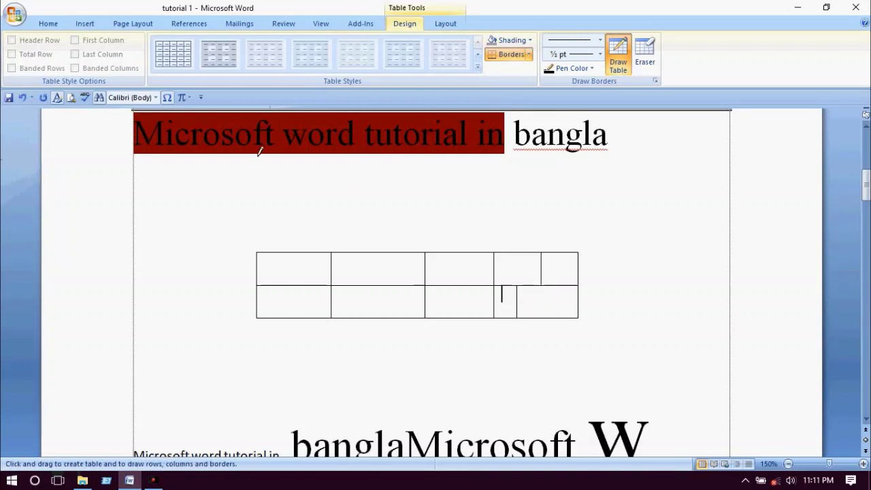
left_click(47, 24)
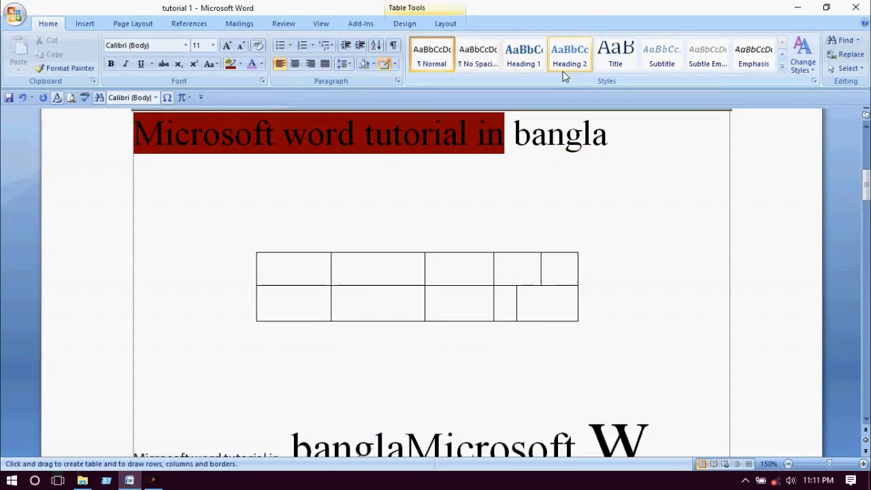
scroll(420, 216, "down", 3)
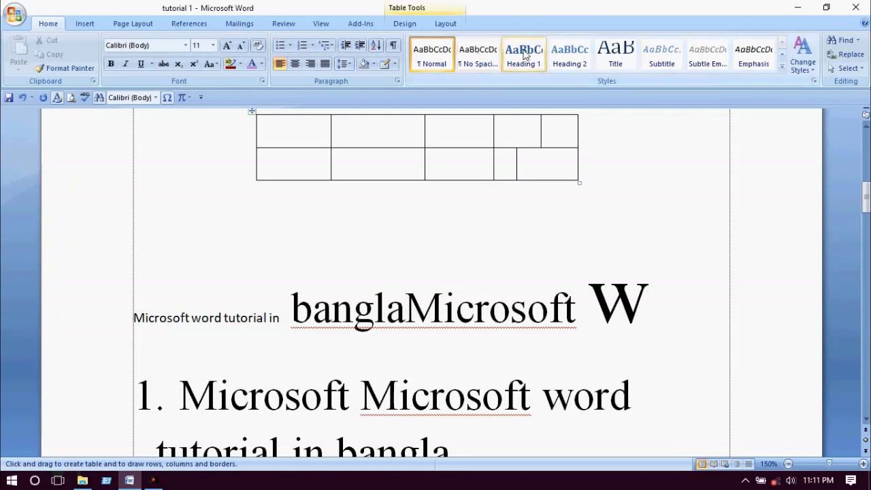
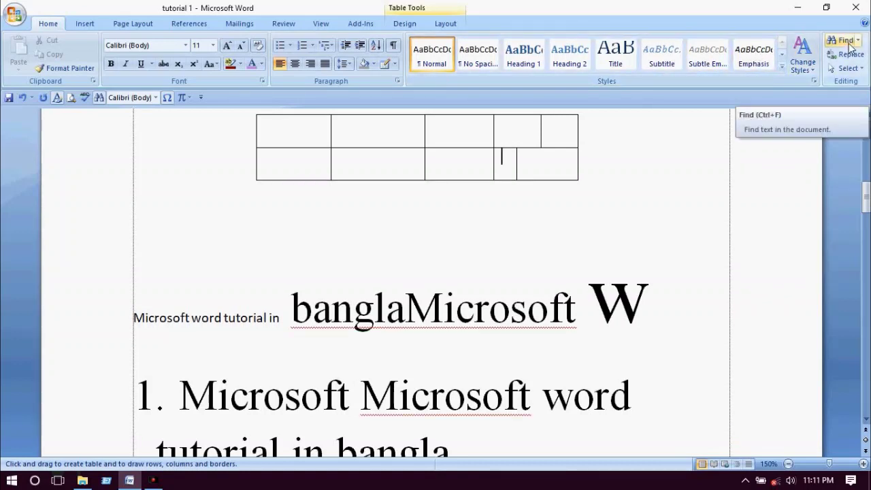
- Undo all recent edits, including the table and Bengali text, until the page is blank
left_click(495, 228)
key("ctrl+z")
key("ctrl+z")
key("ctrl+z")
key("ctrl+z")
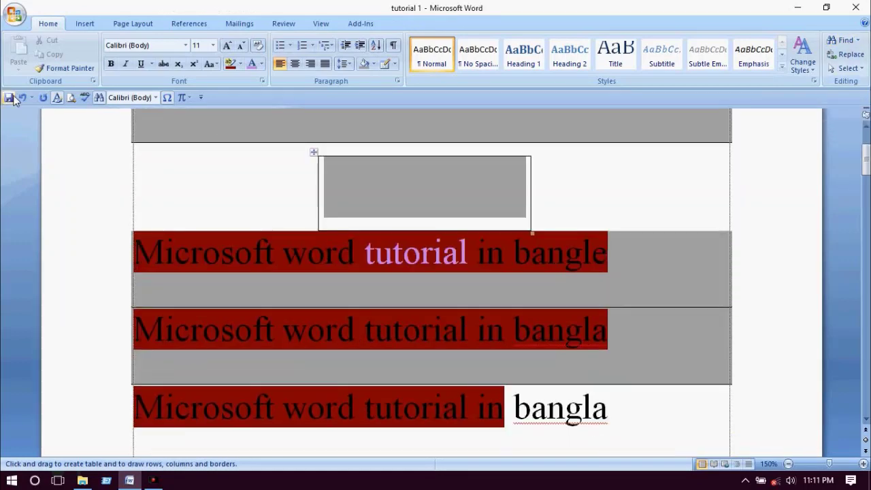
left_click(22, 98)
left_click(21, 99)
left_click(21, 99)
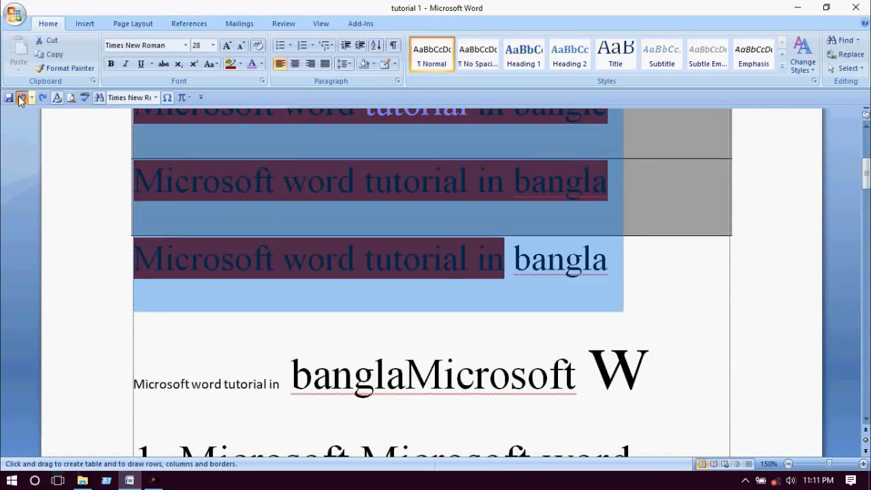
left_click(21, 98)
left_click(21, 98)
left_click(22, 99)
left_click(21, 98)
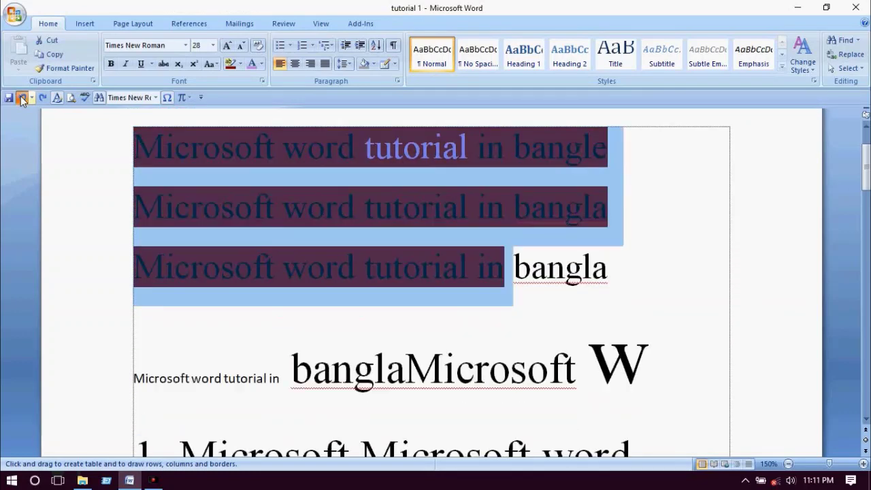
left_click(21, 98)
left_click(21, 99)
left_click(21, 99)
left_click(21, 98)
left_click(21, 98)
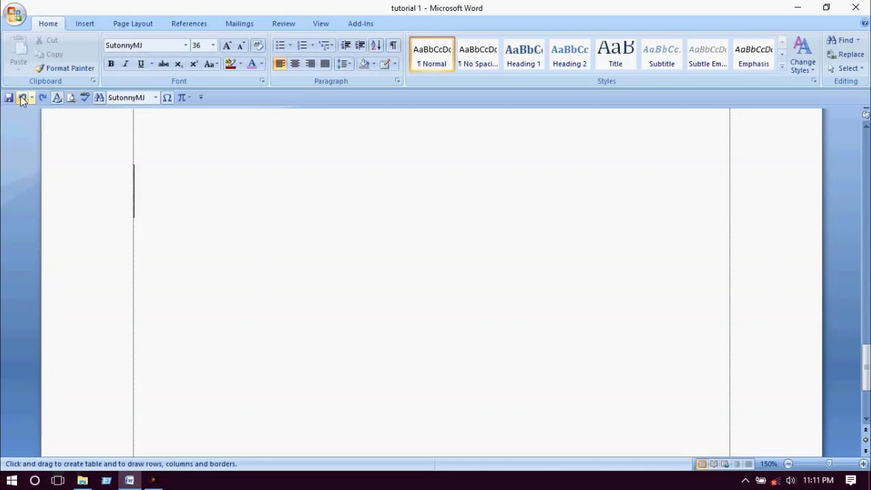
- Redo the Bengali heading and highlighted English lines, then put the cursor in the first line
key("ctrl+y")
key("ctrl+y")
key("ctrl+y")
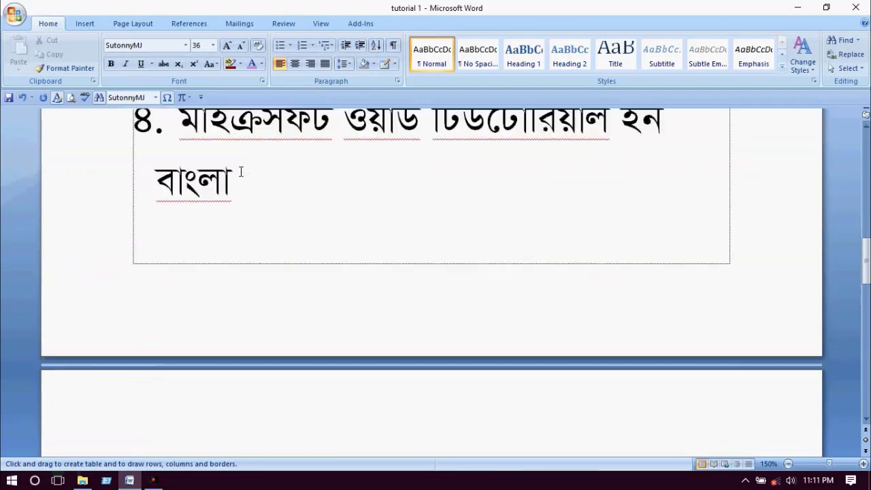
key("ctrl+y")
key("ctrl+y")
key("ctrl+y")
left_click(242, 240)
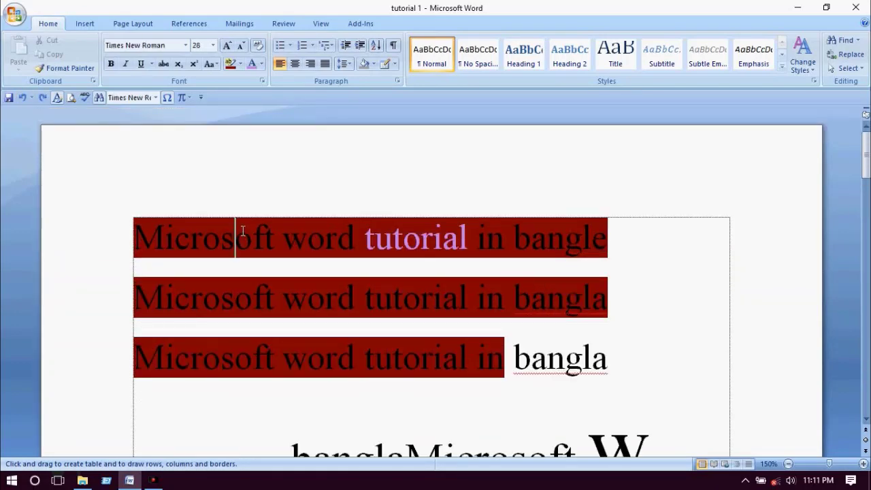
- Search the document for the letter c and find the first match
left_click(842, 41)
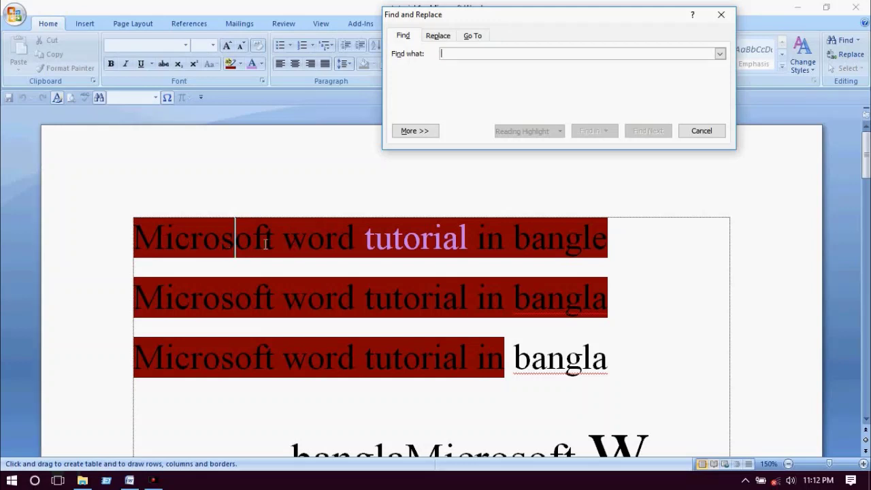
left_click(232, 248)
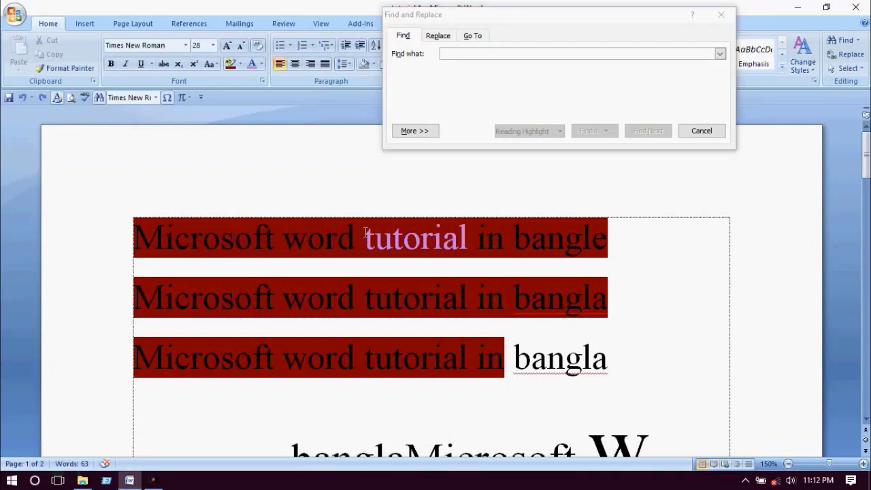
left_click(486, 55)
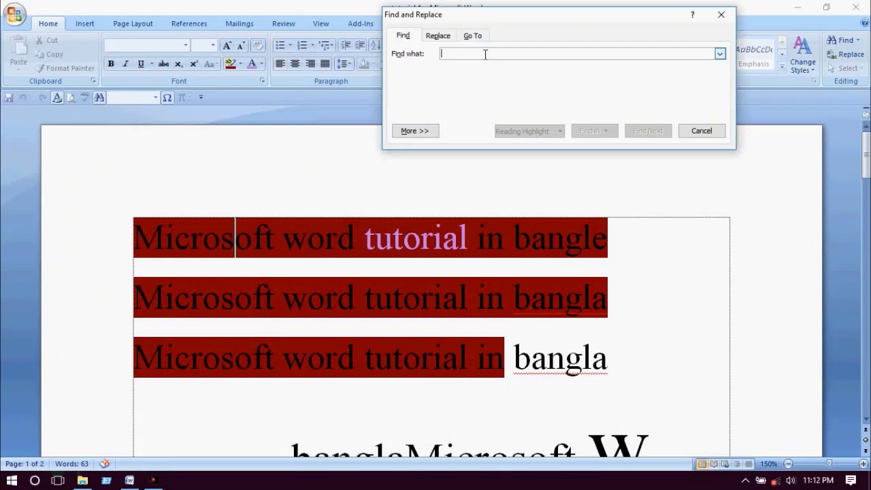
type("=")
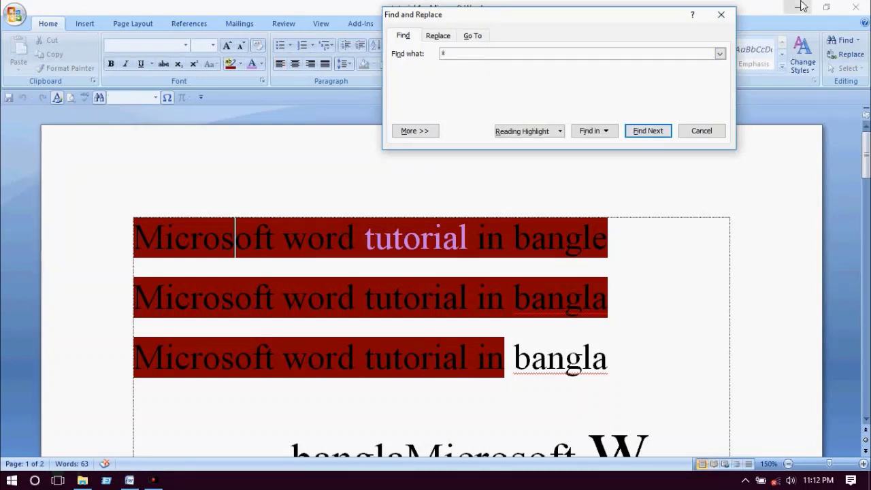
key("BackSpace")
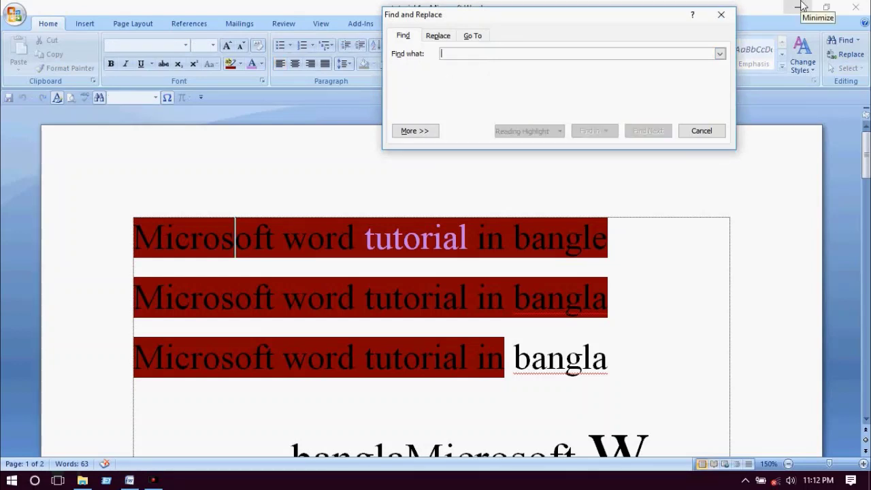
type("c")
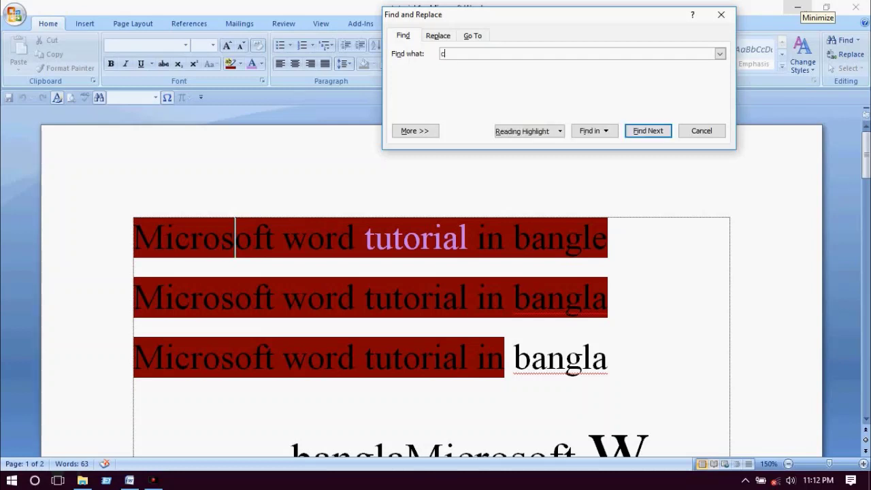
left_click(648, 131)
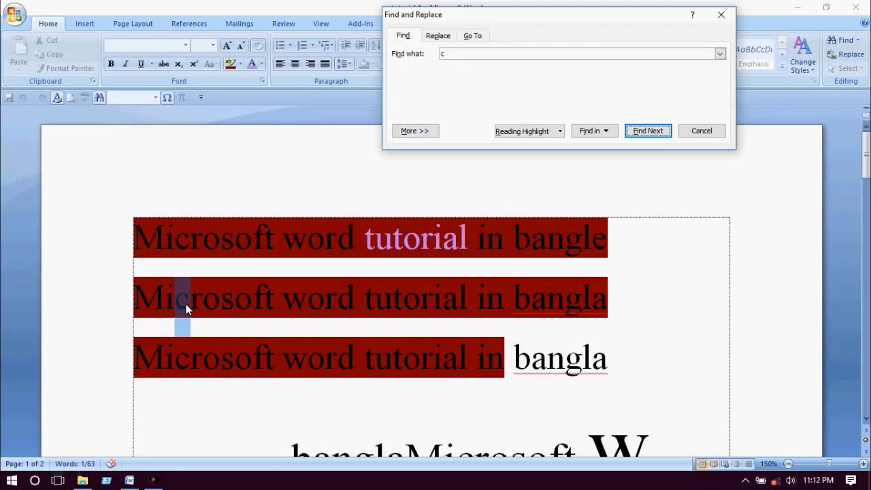
- Step through the remaining c matches, moving the search window off the text
left_click(652, 132)
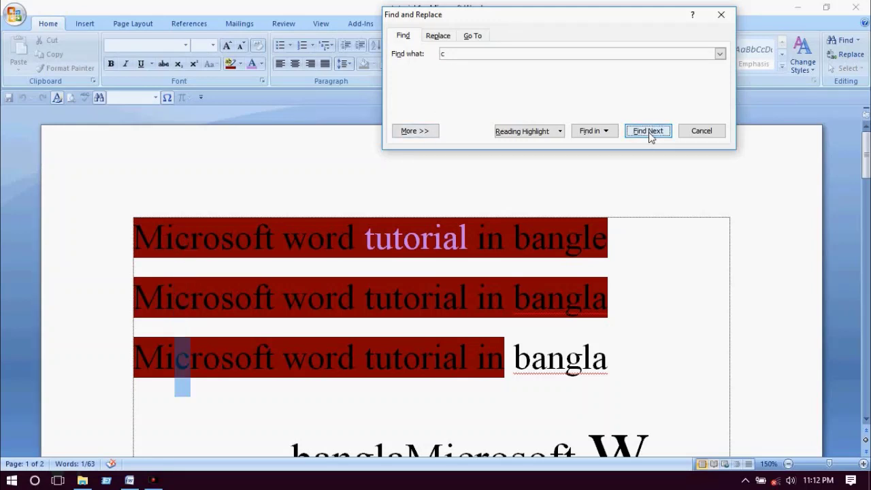
left_click(654, 131)
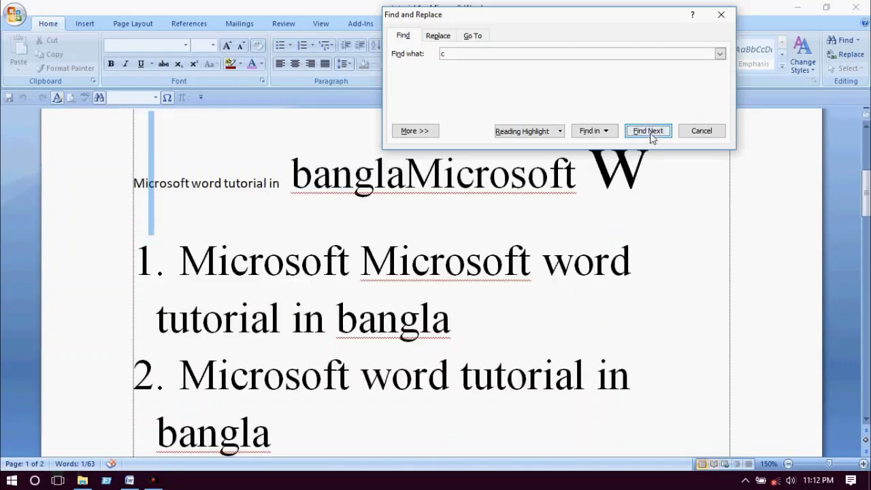
left_click(650, 132)
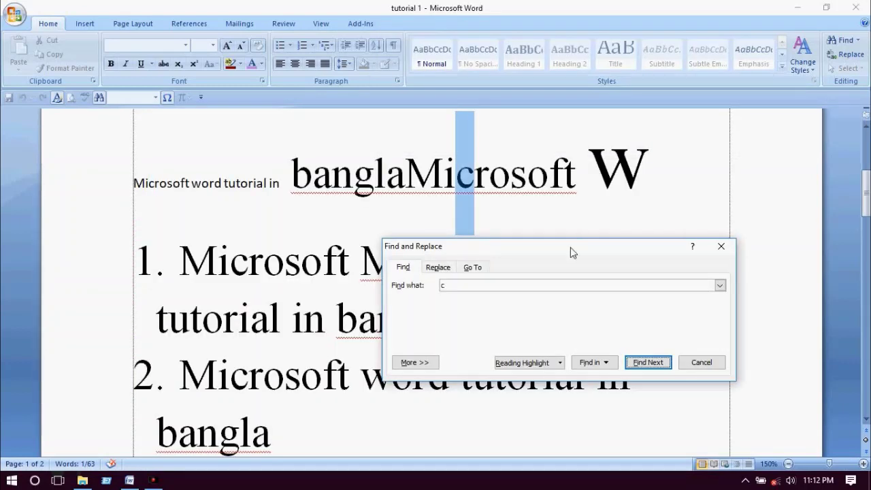
left_click_drag(570, 251, 565, 135)
left_click(623, 245)
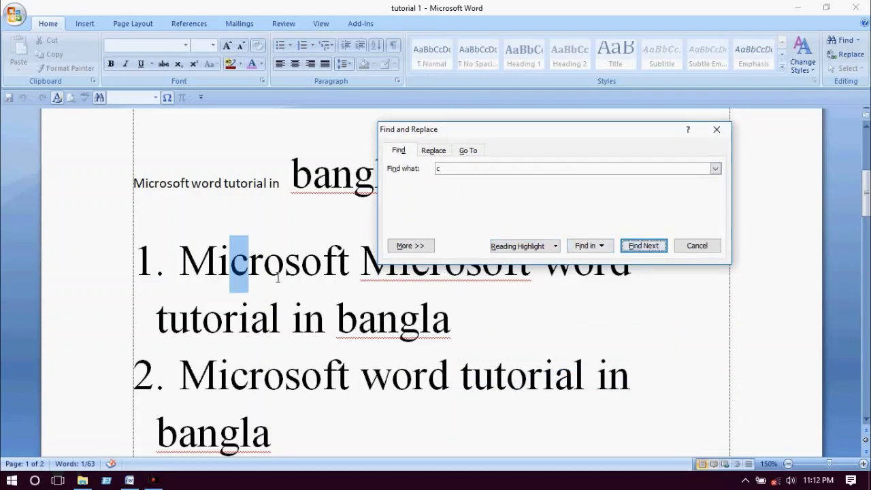
left_click(645, 247)
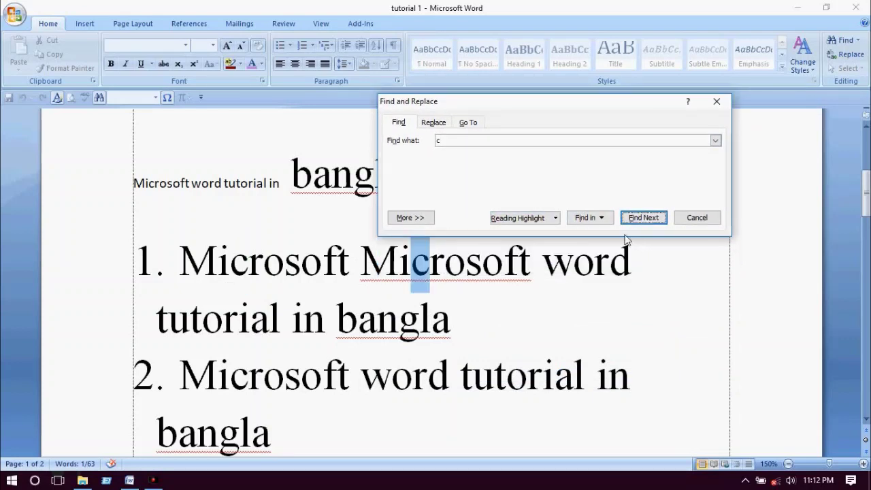
left_click(646, 224)
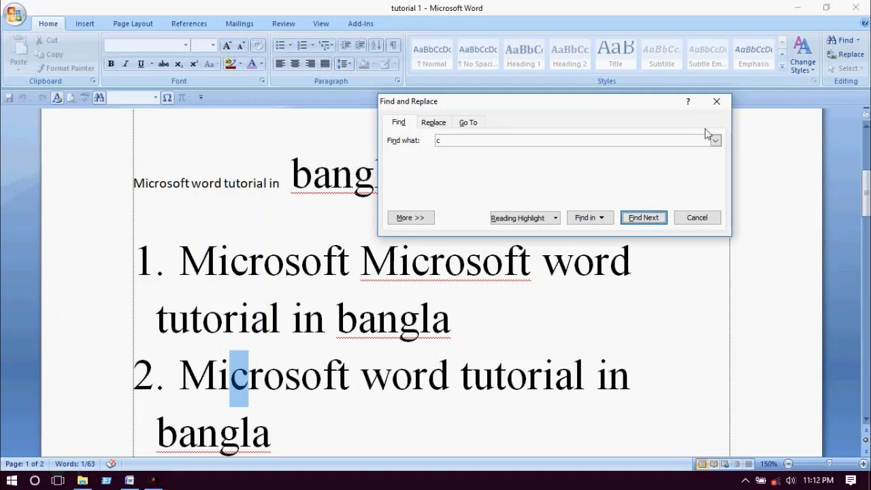
left_click(436, 123)
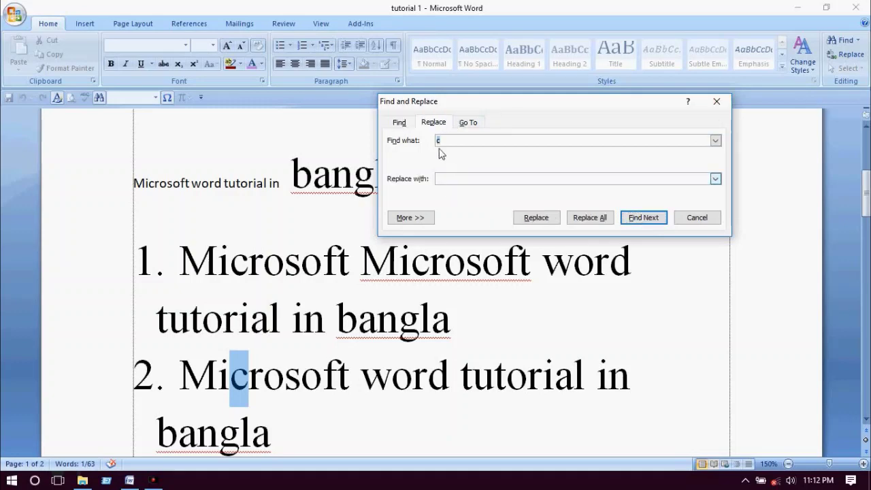
- Reopen Find and Replace with c as the search text and a as the replacement
left_click(716, 101)
scroll(456, 272, "up", 3)
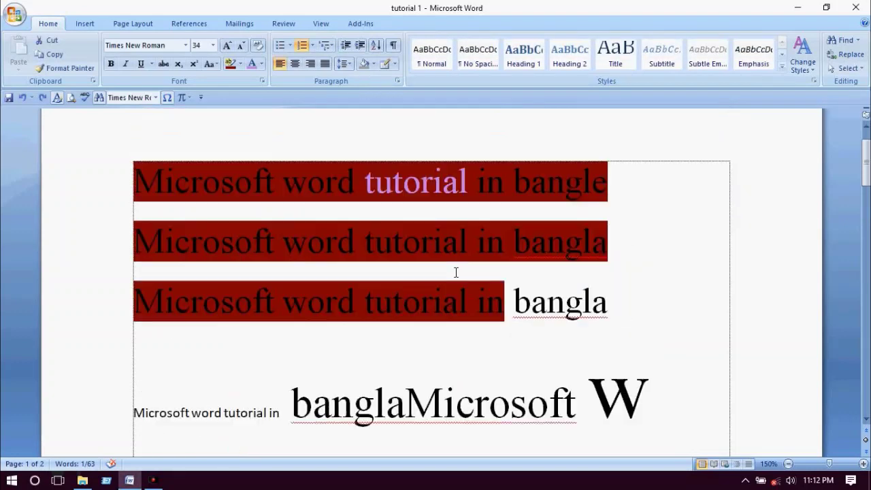
left_click(177, 238)
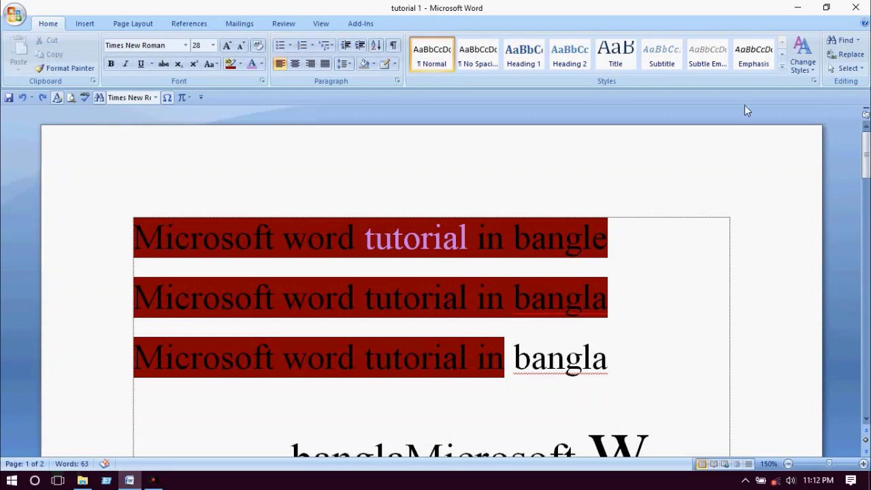
left_click(859, 41)
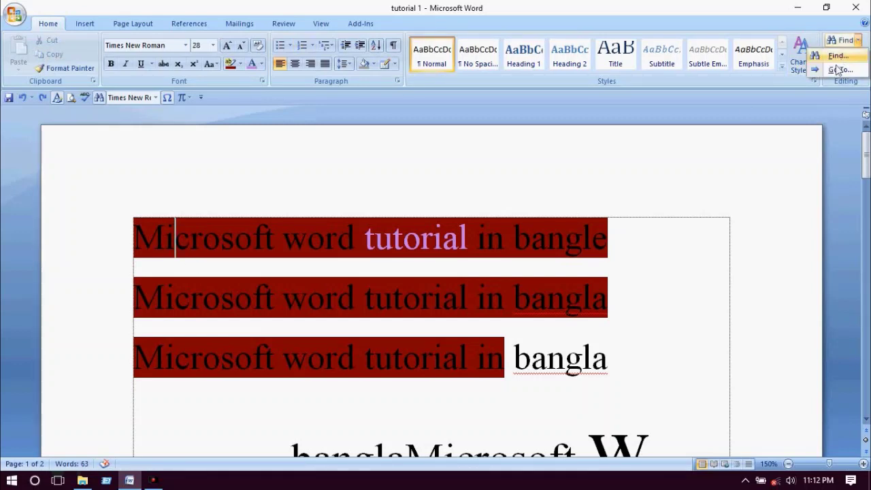
left_click(847, 55)
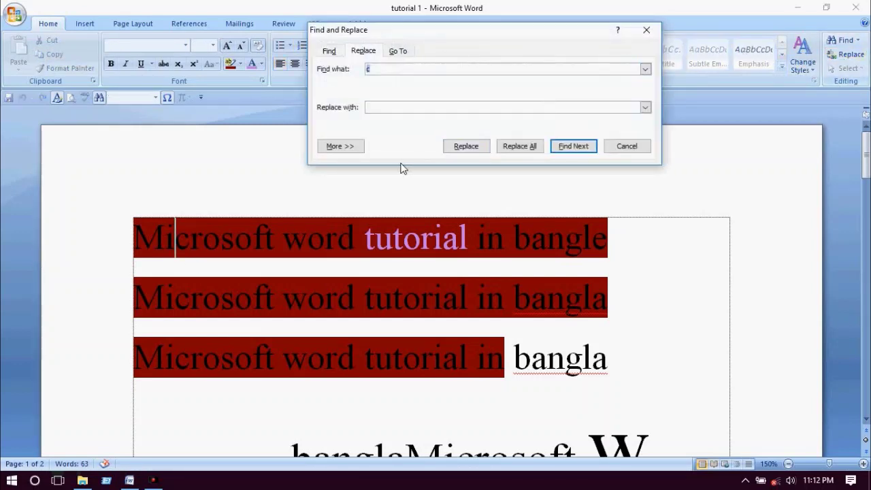
left_click(377, 69)
key("BackSpace")
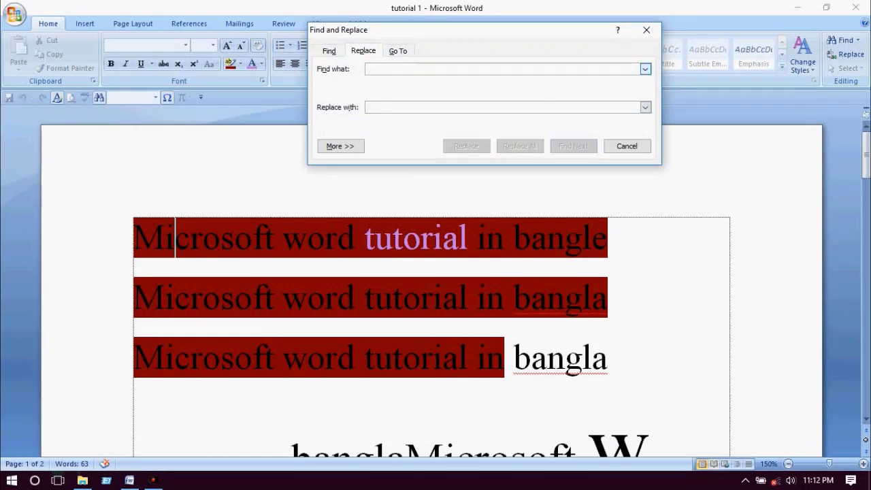
type("c")
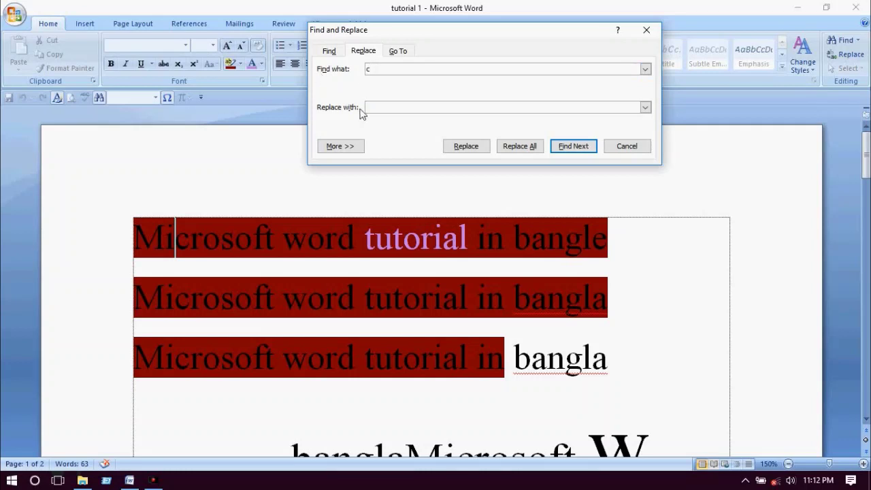
left_click(371, 109)
type("a")
- Replace the first two c's singly, then Replace All (6 replacements) and close the dialog
left_click(566, 147)
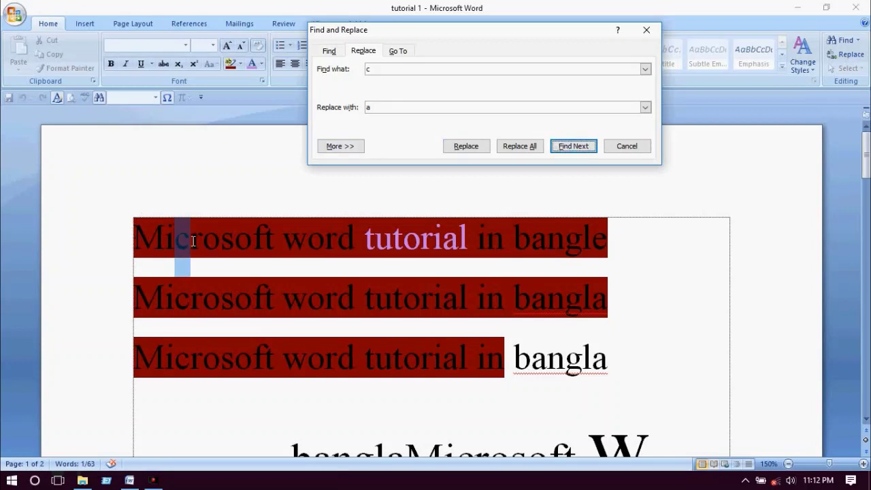
left_click(466, 146)
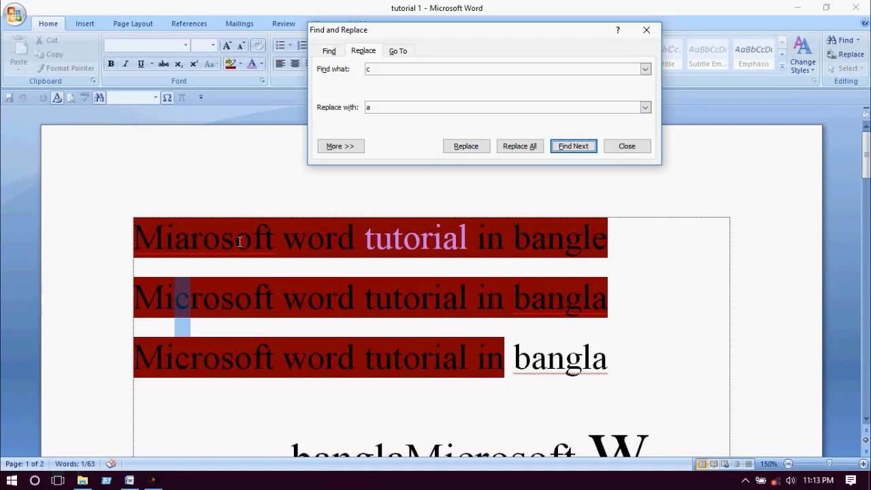
left_click(461, 149)
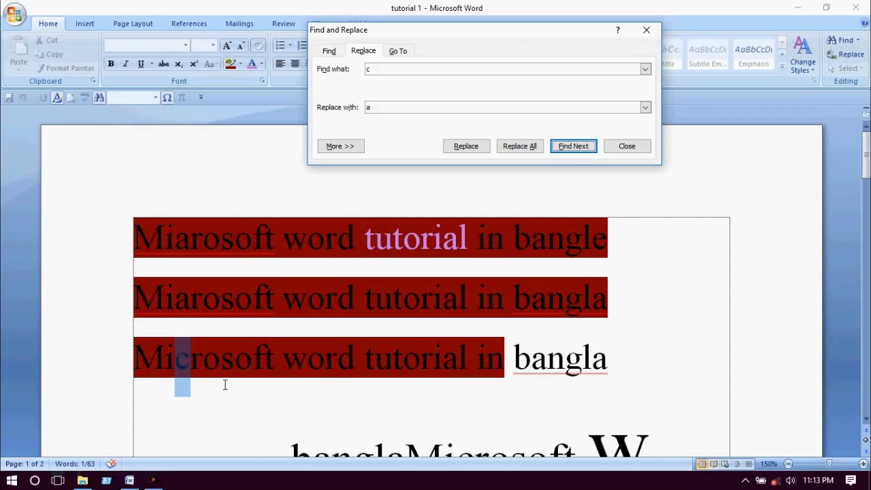
left_click(520, 147)
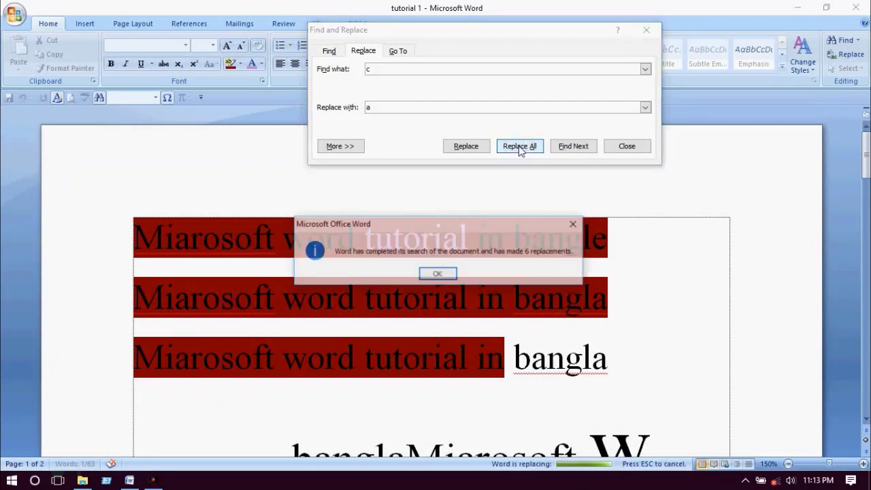
left_click(438, 275)
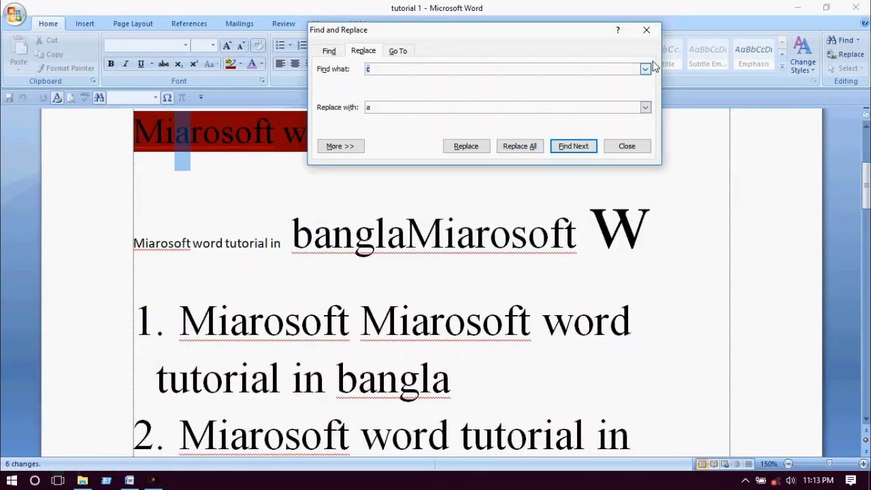
left_click(647, 30)
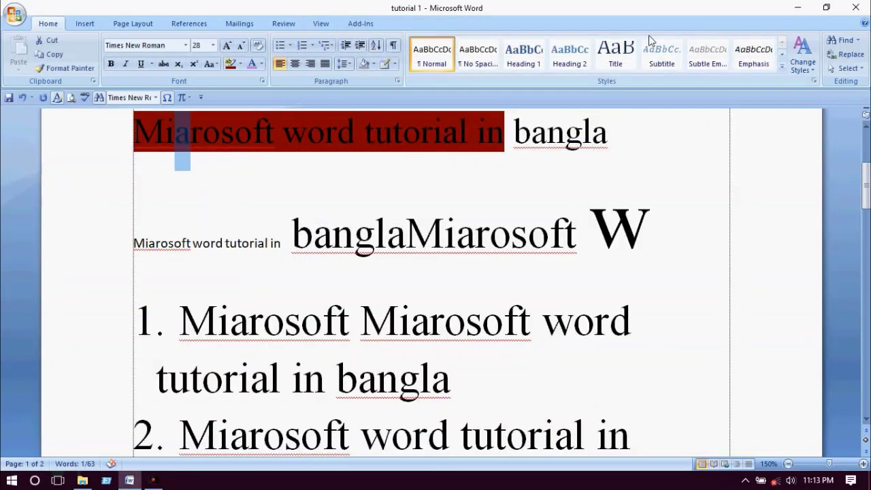
- Start a new line after the Bengali heading on page 2
left_click(444, 134)
scroll(440, 132, "down", 10)
scroll(440, 133, "down", 10)
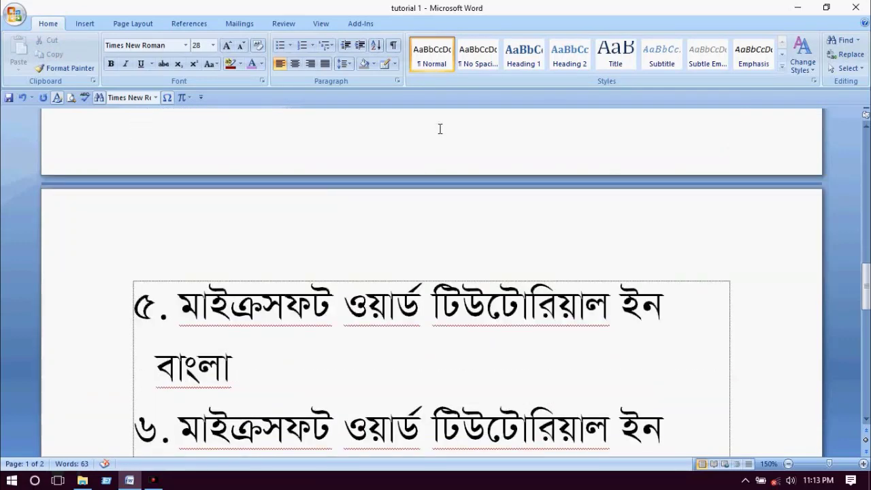
scroll(481, 153, "up", 3)
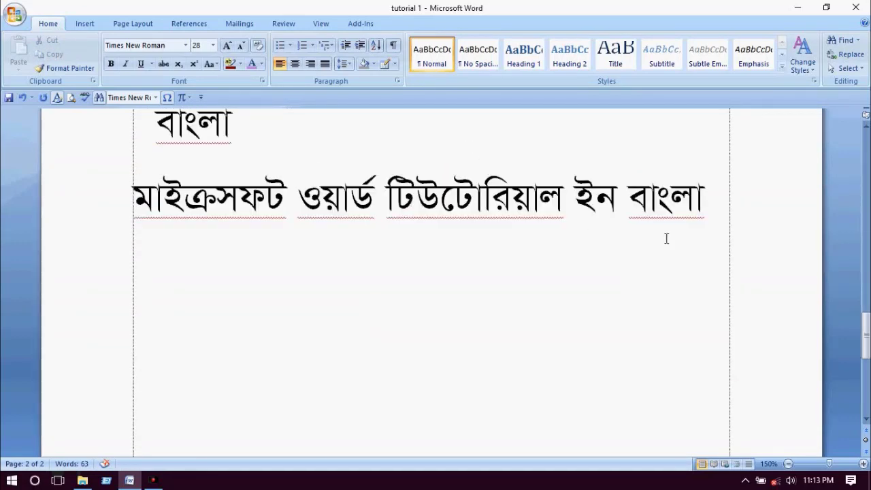
left_click(701, 207)
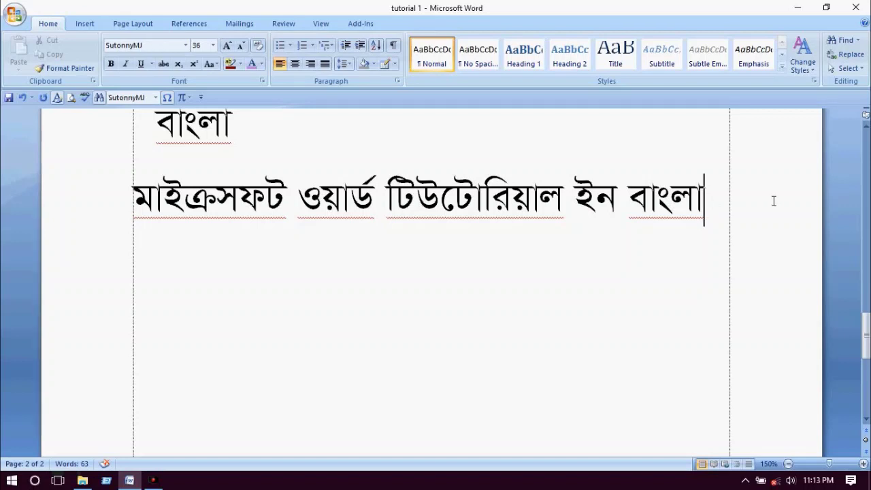
key("Return")
key("Return")
key("Return")
- Set the new line's font to Times New Roman from the Home tab font list
left_click(239, 24)
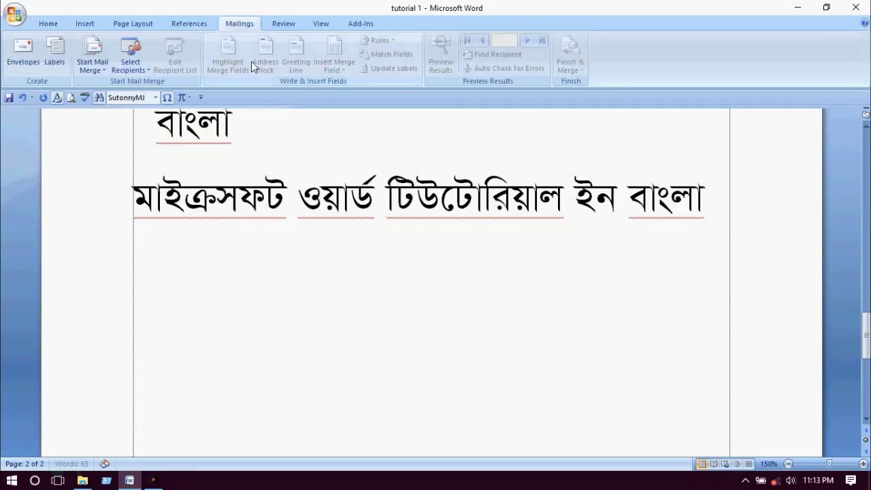
left_click(46, 23)
left_click(185, 45)
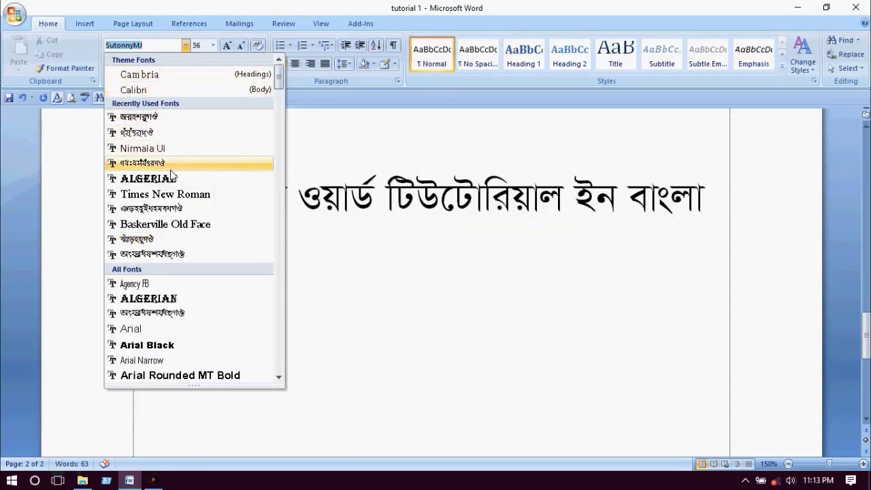
scroll(171, 175, "down", 9)
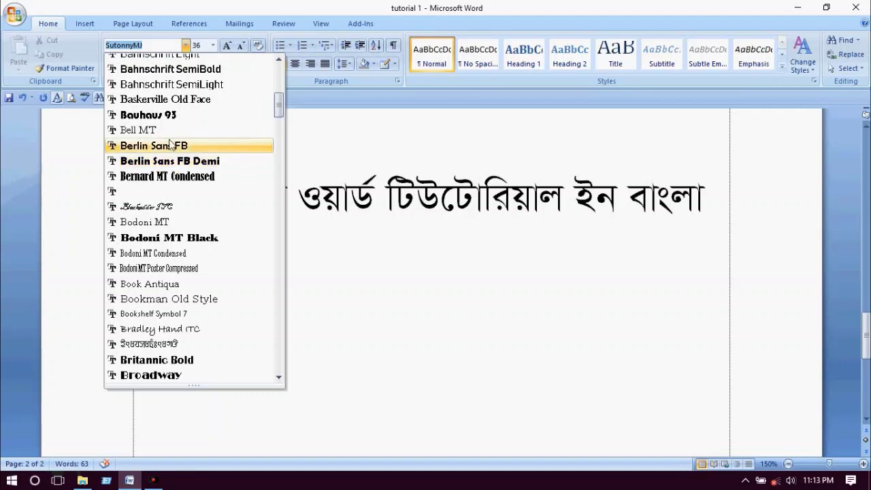
scroll(170, 145, "up", 9)
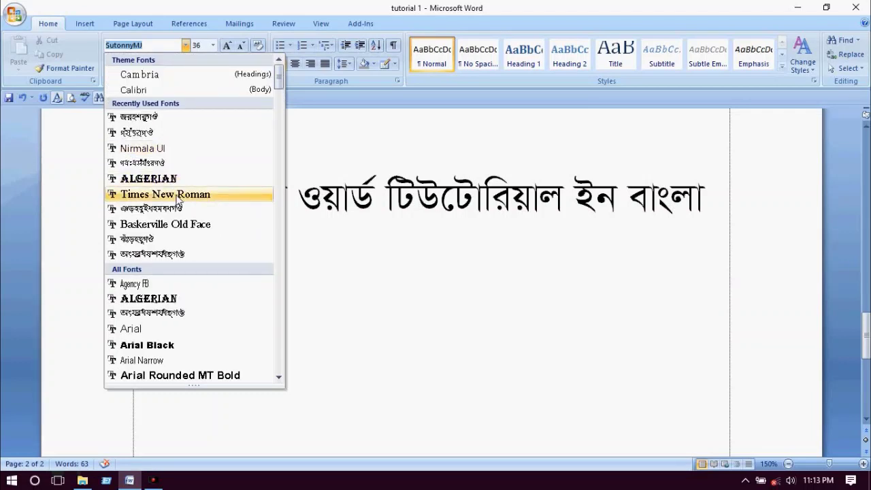
left_click(165, 195)
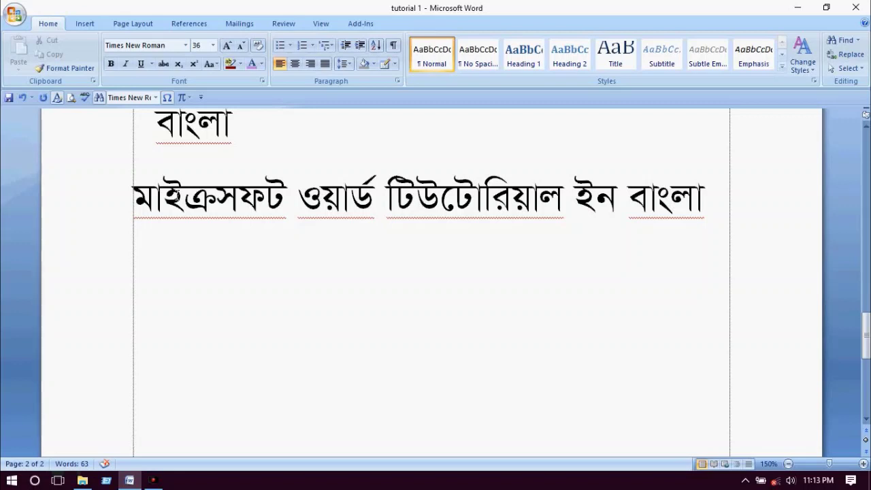
- Type 'My name is' followed by the person's full name, fix the typo, and add a new line
scroll(181, 197, "down", 2)
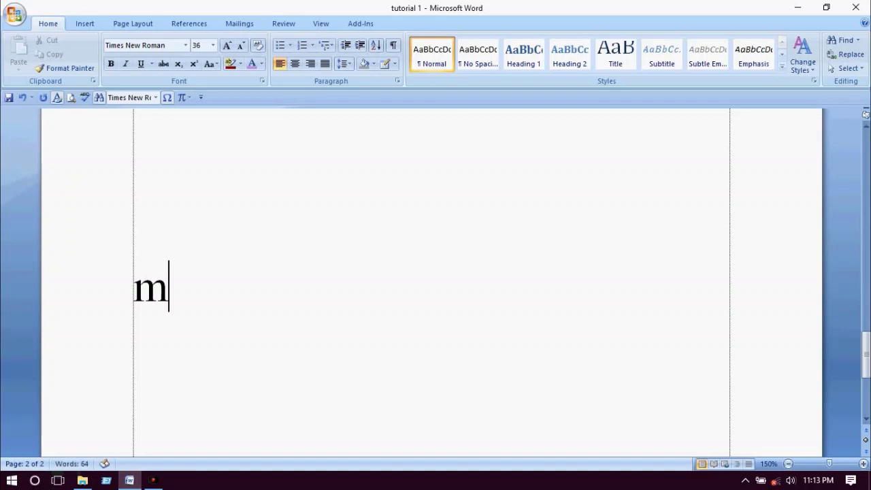
key("BackSpace")
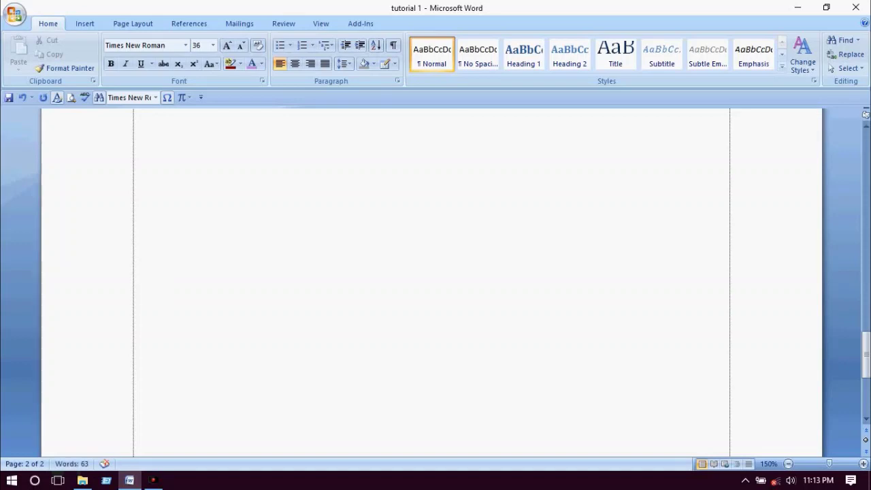
type("My")
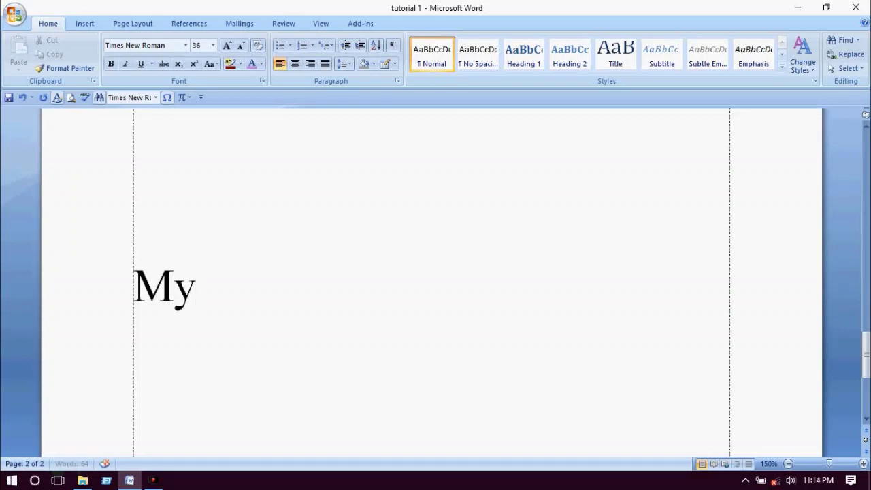
type(" name is")
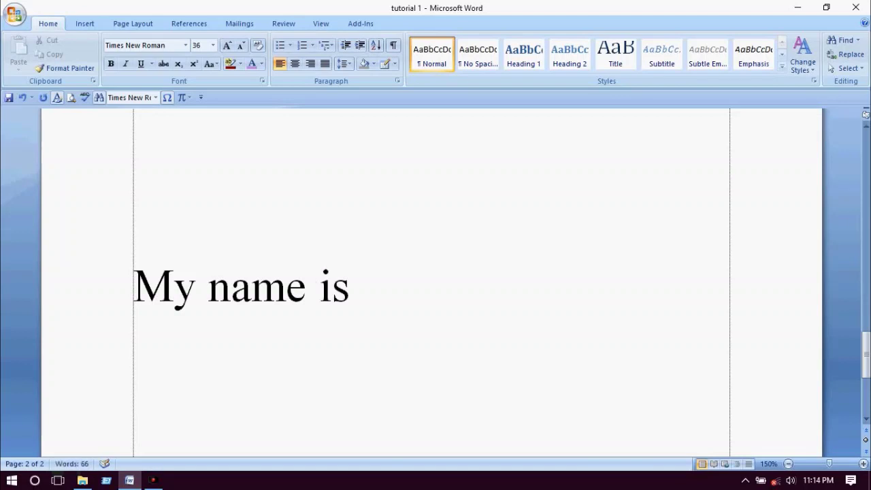
type(" jajhid")
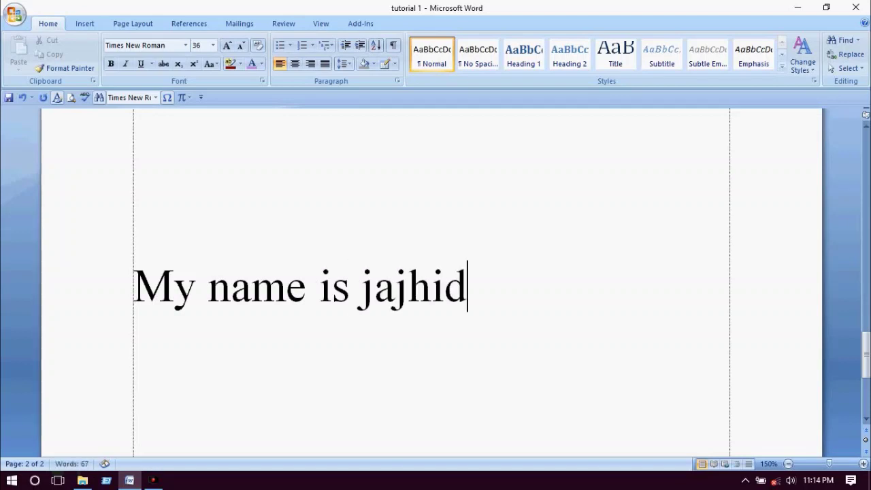
key("BackSpace")
key("BackSpace")
key("BackSpace")
key("BackSpace")
key("BackSpace")
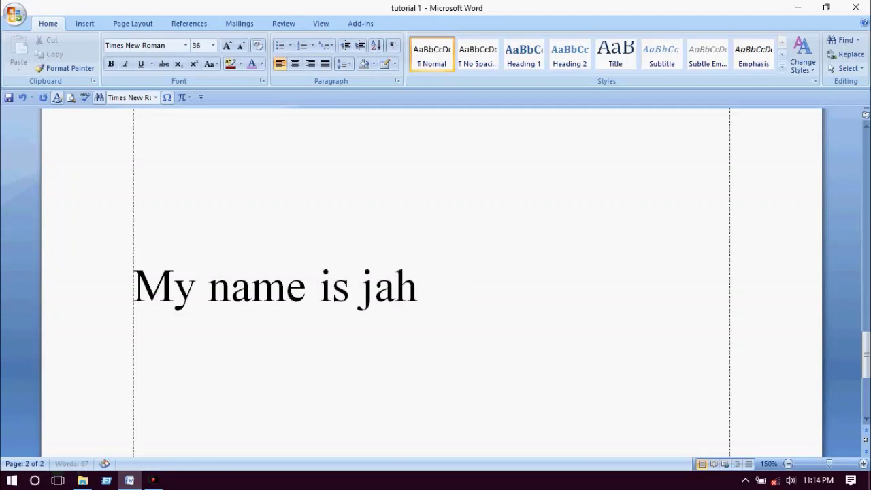
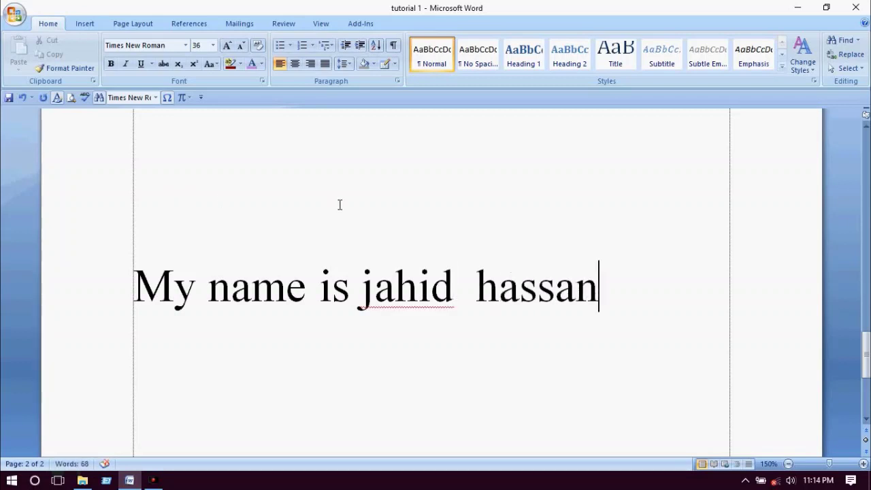
key("Return")
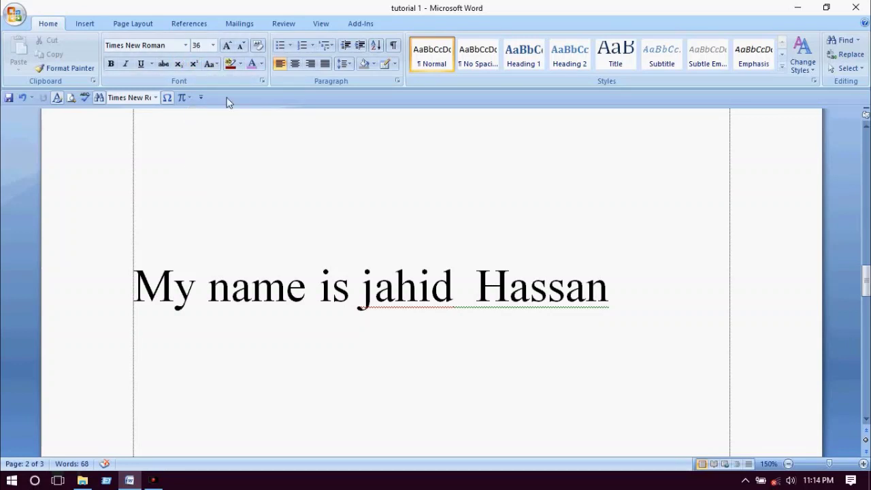
- Change the empty line's font from RinkiyMJ to SutonnyMJ
left_click(185, 46)
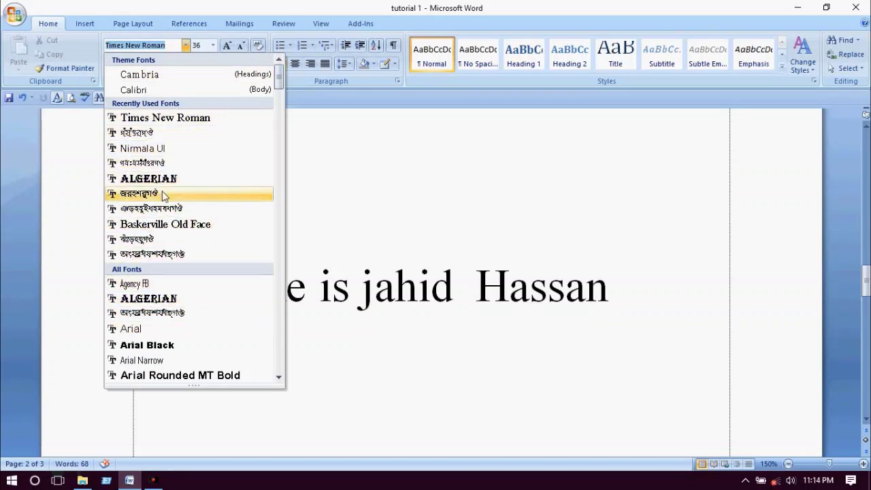
left_click(163, 196)
key("ctrl+shift+f")
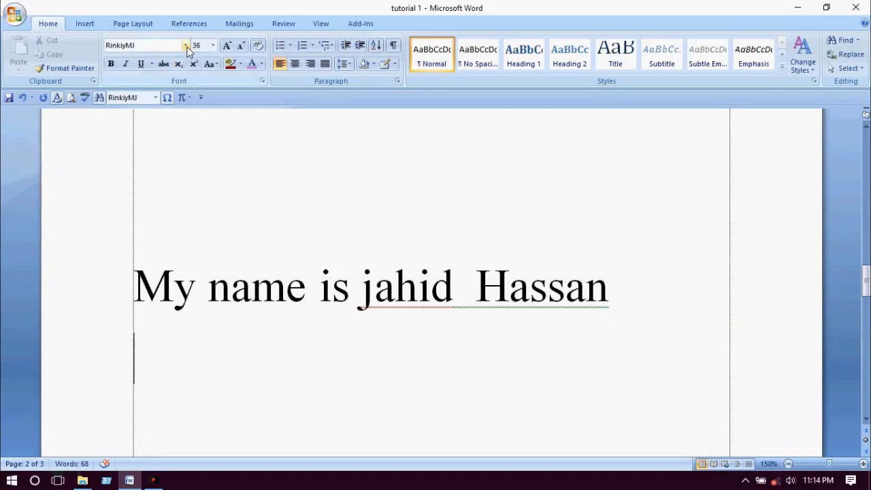
key("alt+Down")
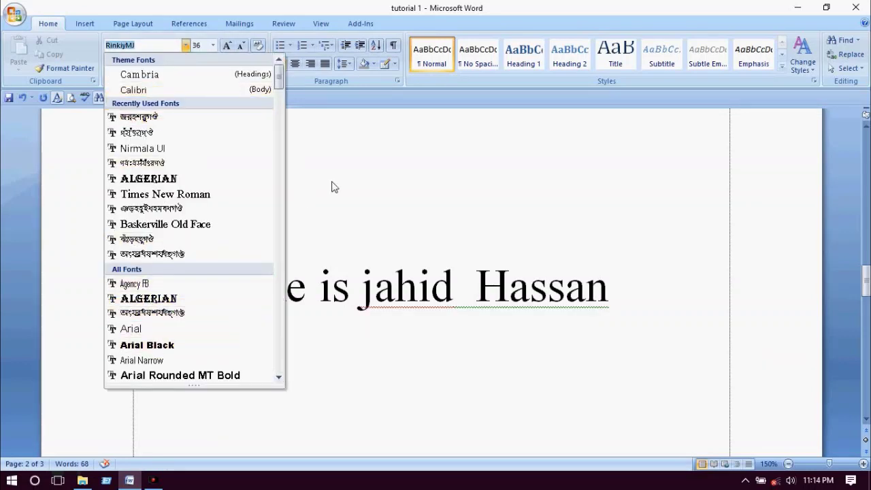
left_click(181, 239)
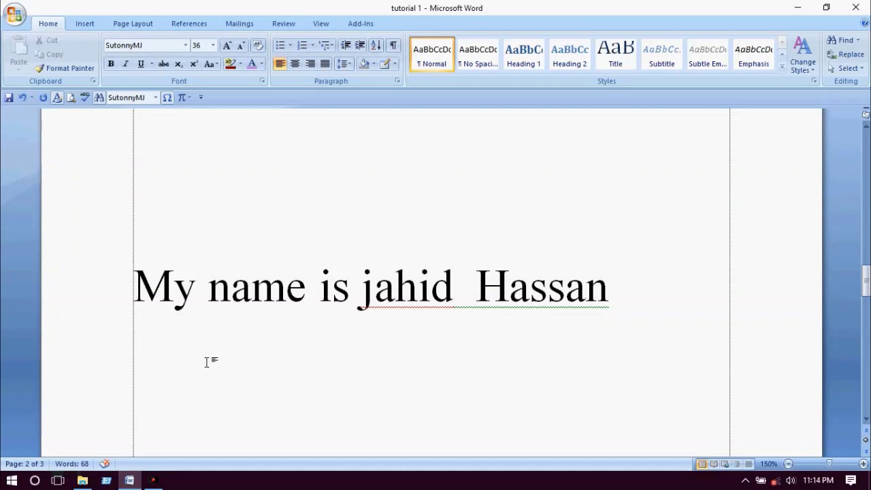
- Type the Bengali translation 'আমার নাম হয়' plus the person's full name in Bijoy mapping, fixing typos
type("Avgvi")
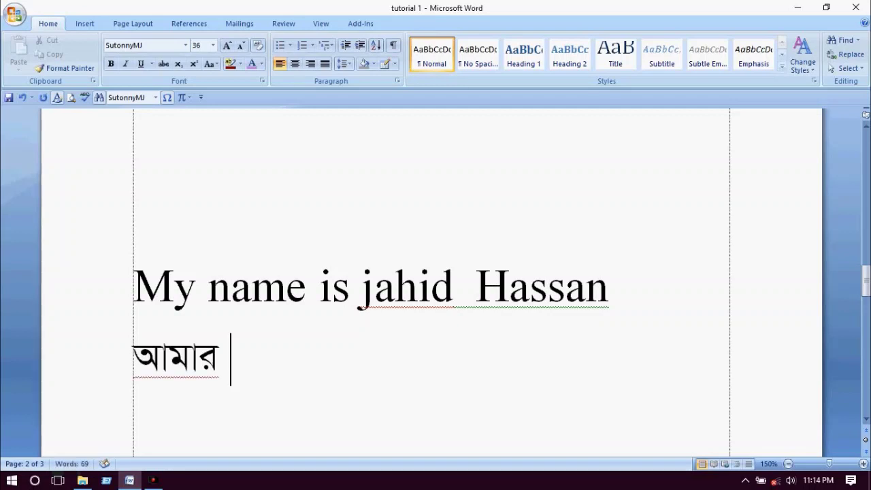
type(" bvg K")
key("BackSpace")
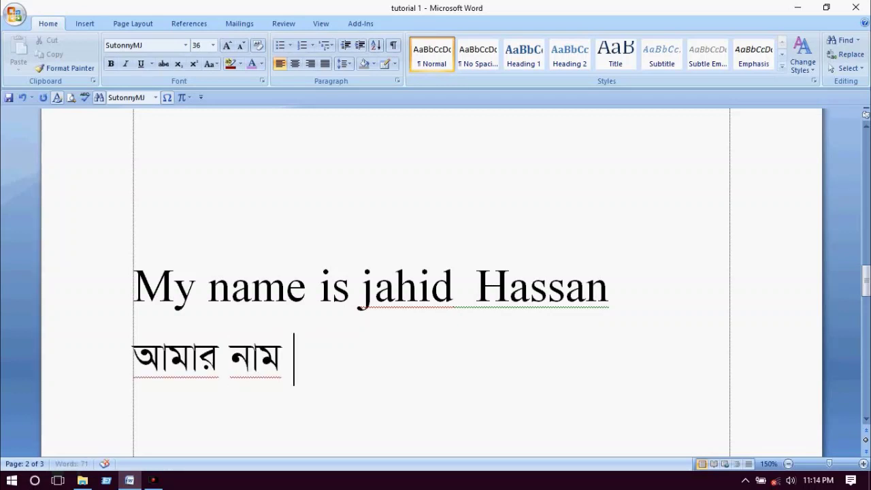
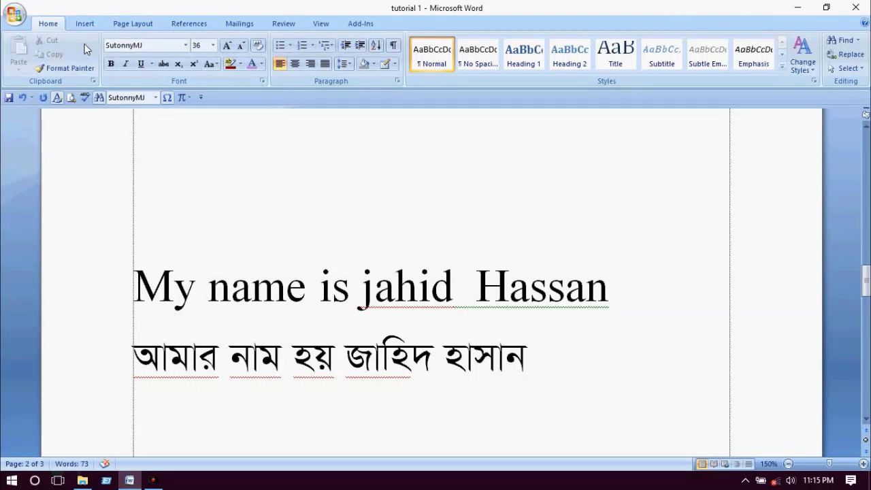
- Minimise Word and refresh the desktop three times from its shortcut menu
left_click(799, 9)
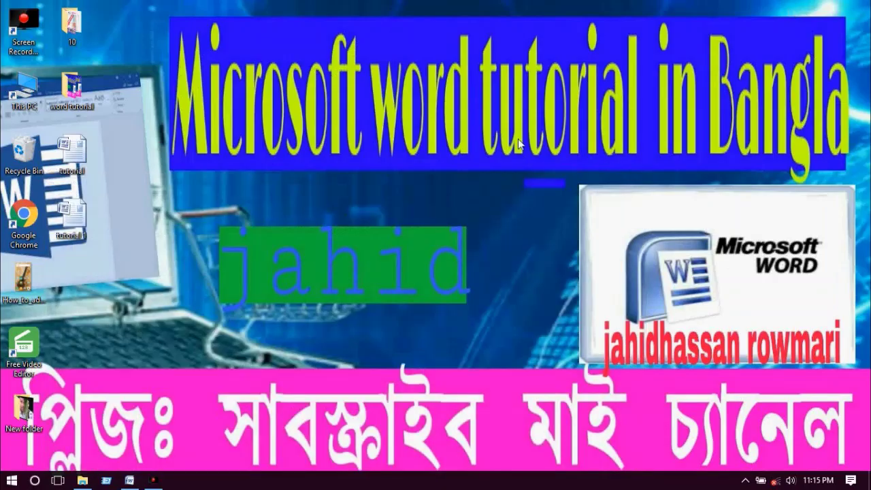
right_click(402, 58)
left_click(424, 96)
right_click(417, 75)
left_click(442, 114)
right_click(432, 87)
left_click(454, 128)
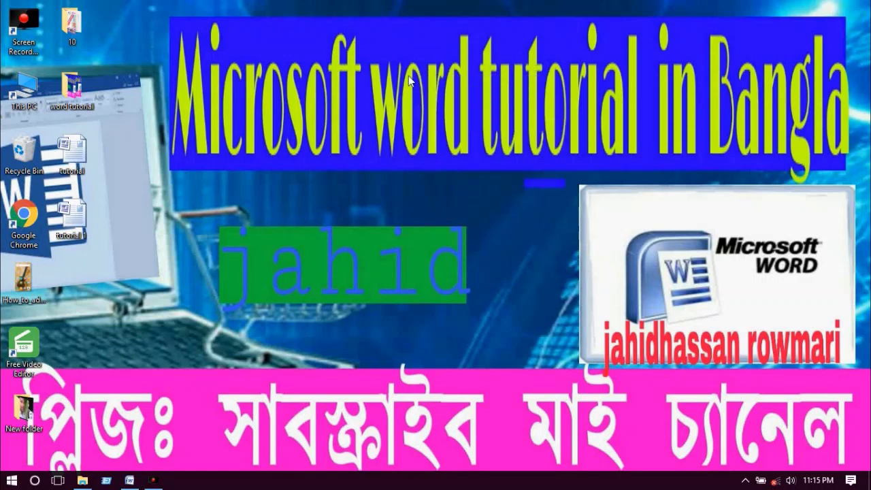